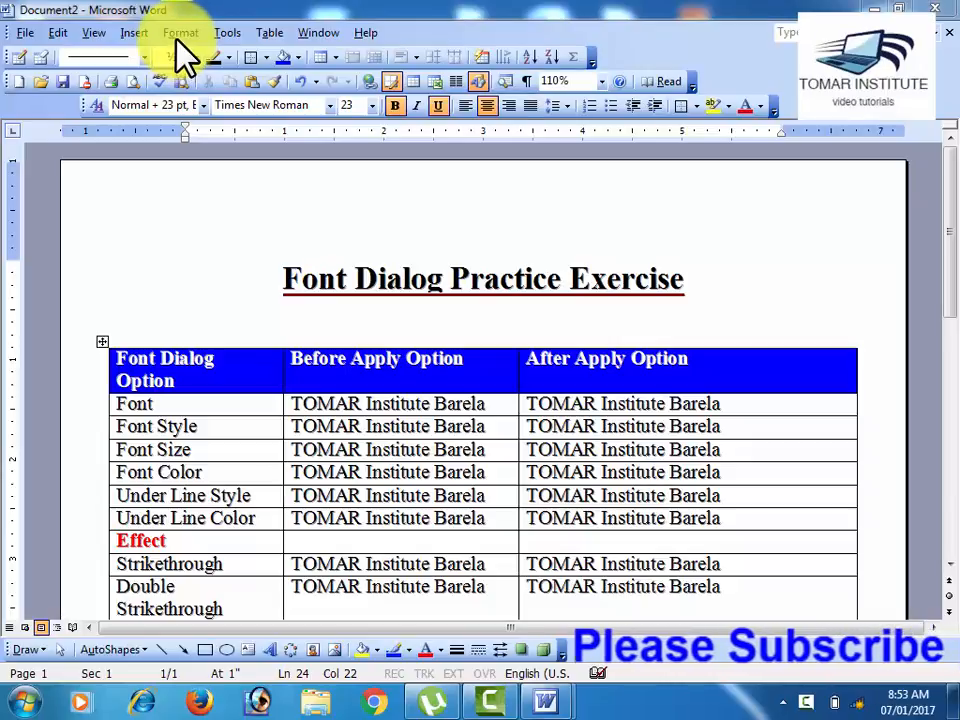
left_click(180, 33)
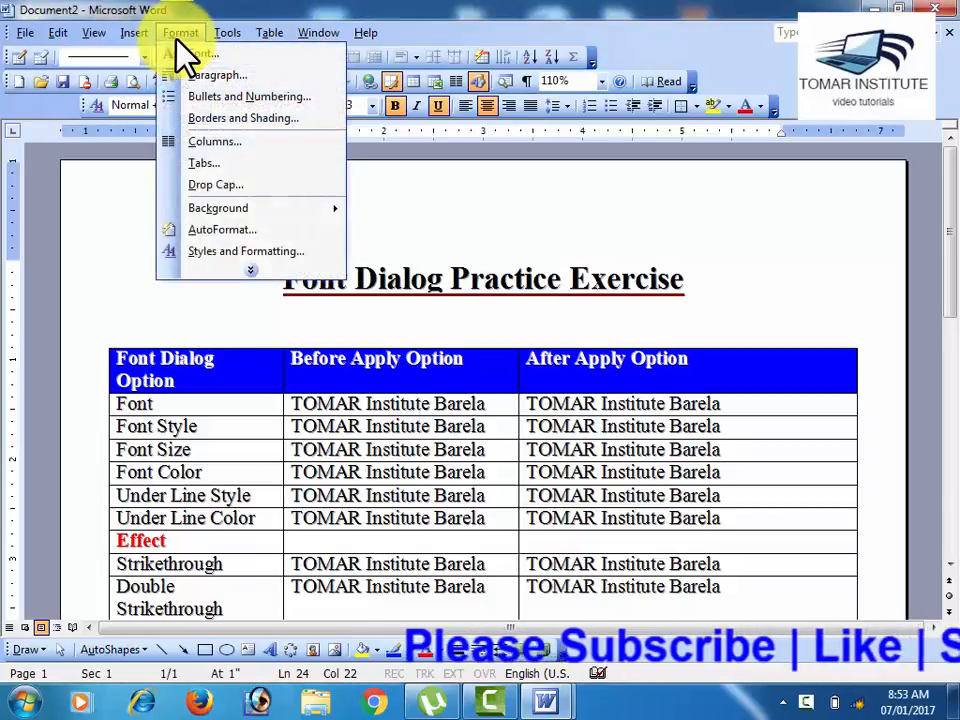
left_click(245, 268)
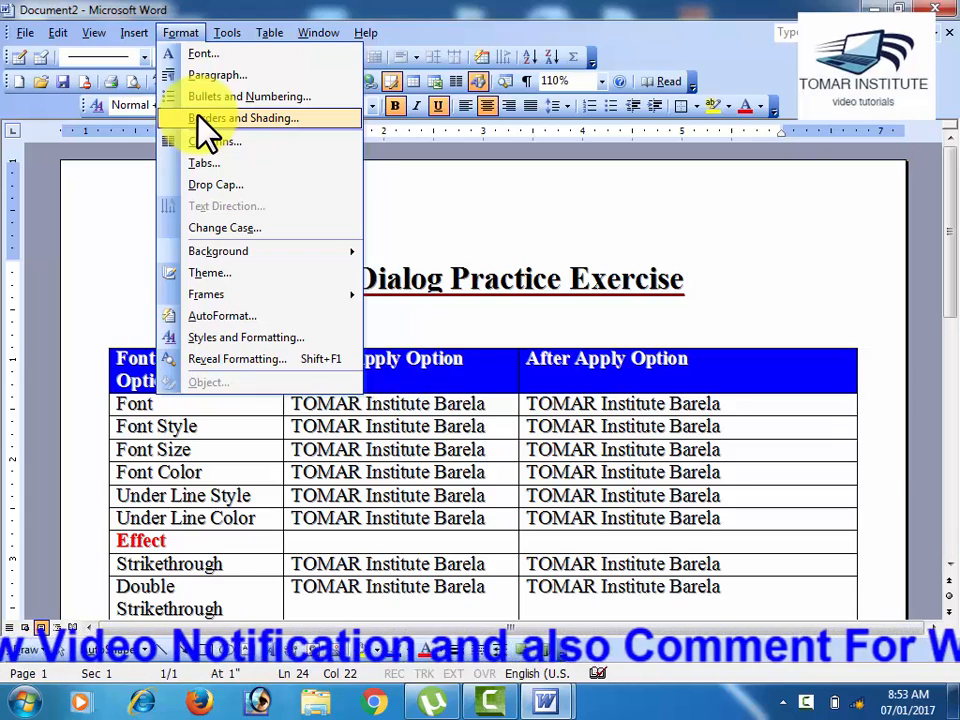
left_click(441, 298)
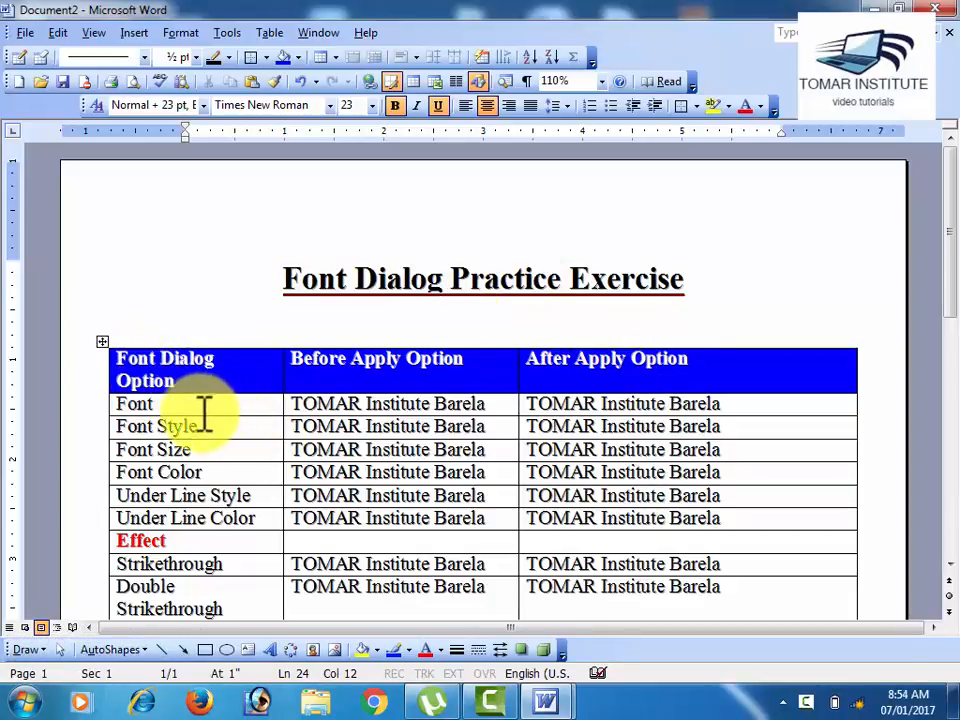
scroll(200, 450, "down", 2)
scroll(165, 396, "up", 1)
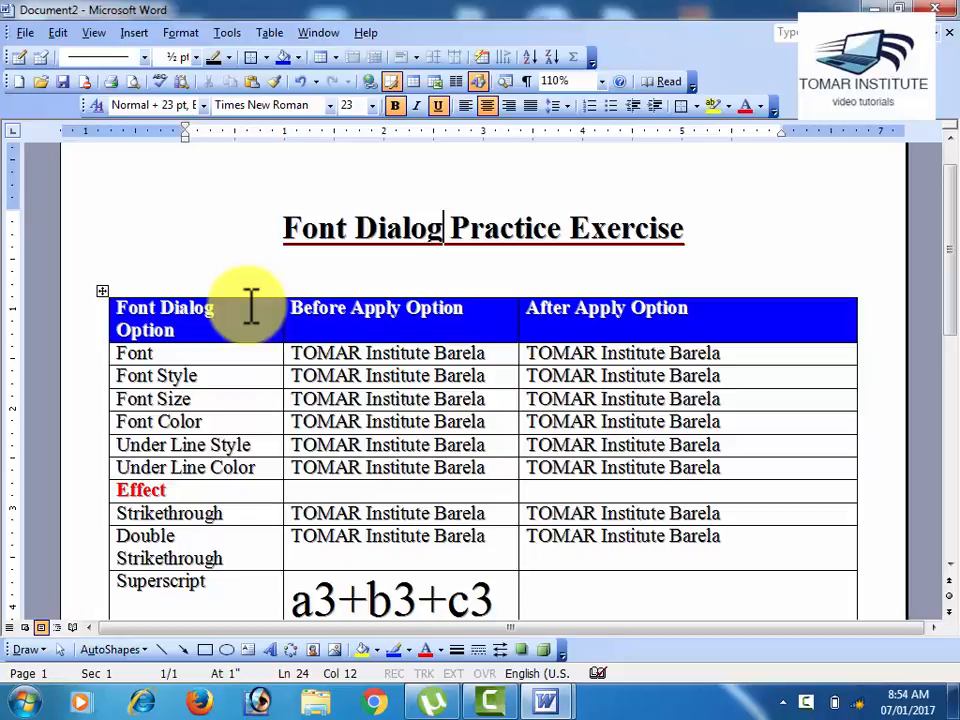
Step: Bring up the Font dialog for the word Dialog in the title and dismiss it without changes
left_click(176, 38)
mouse_move(216, 272)
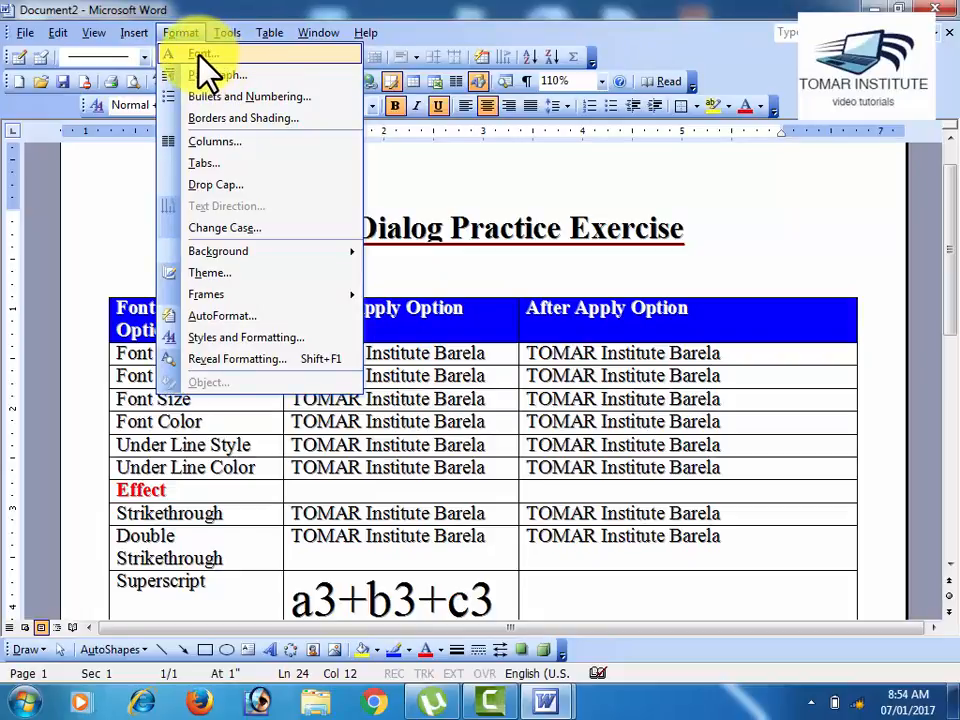
left_click(200, 55)
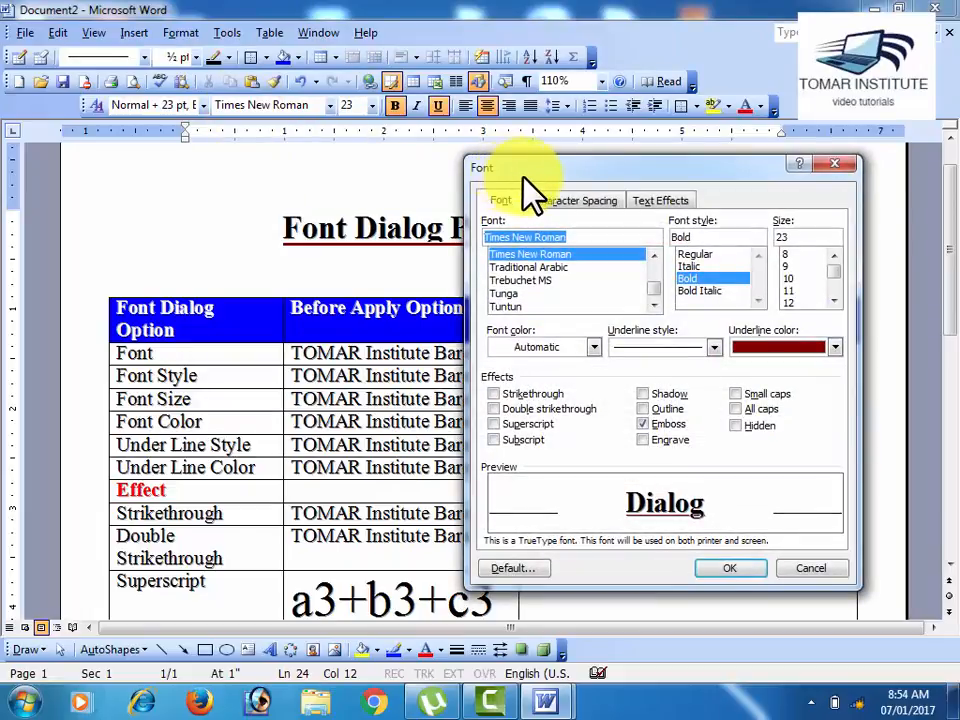
left_click_drag(522, 178, 310, 167)
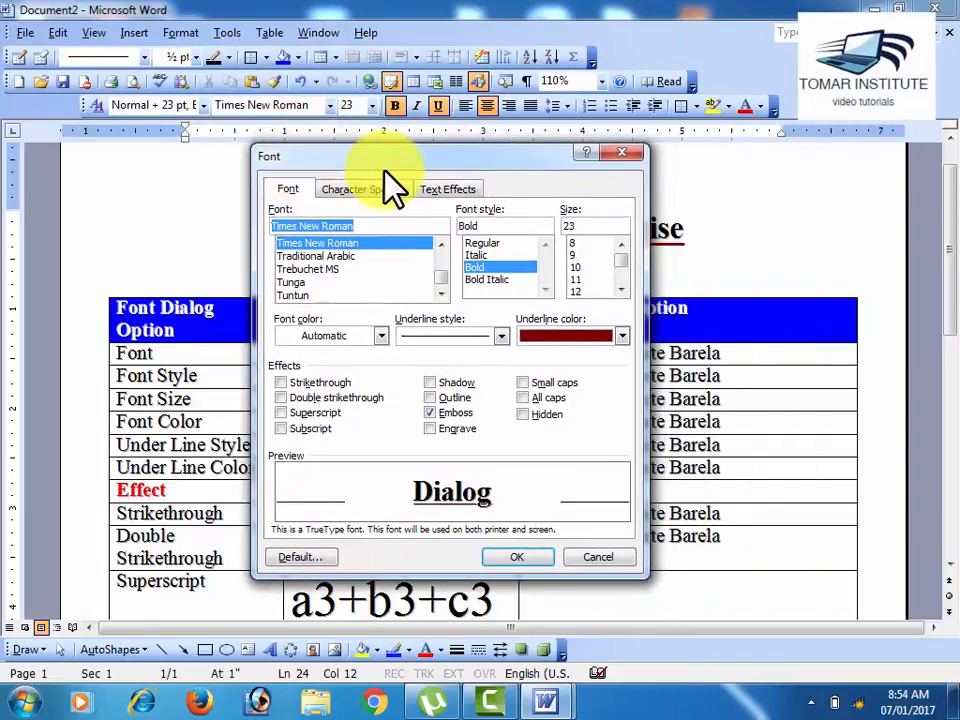
left_click(590, 557)
Step: Remove the Emboss effect from the word Dialog in the title
key("ctrl+d")
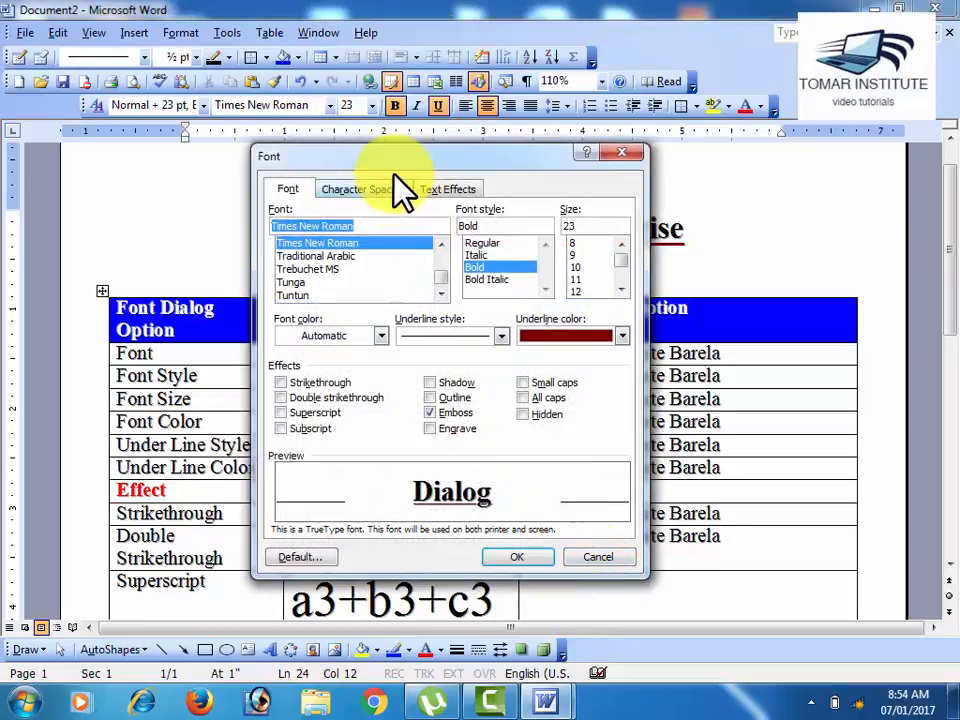
left_click_drag(389, 164, 382, 164)
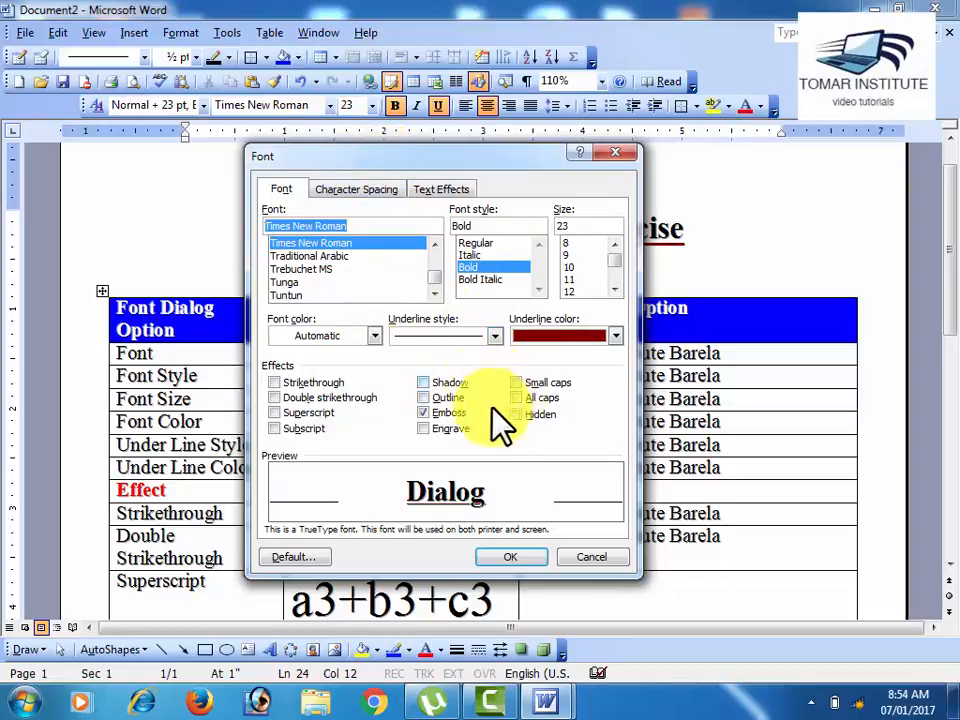
left_click(424, 412)
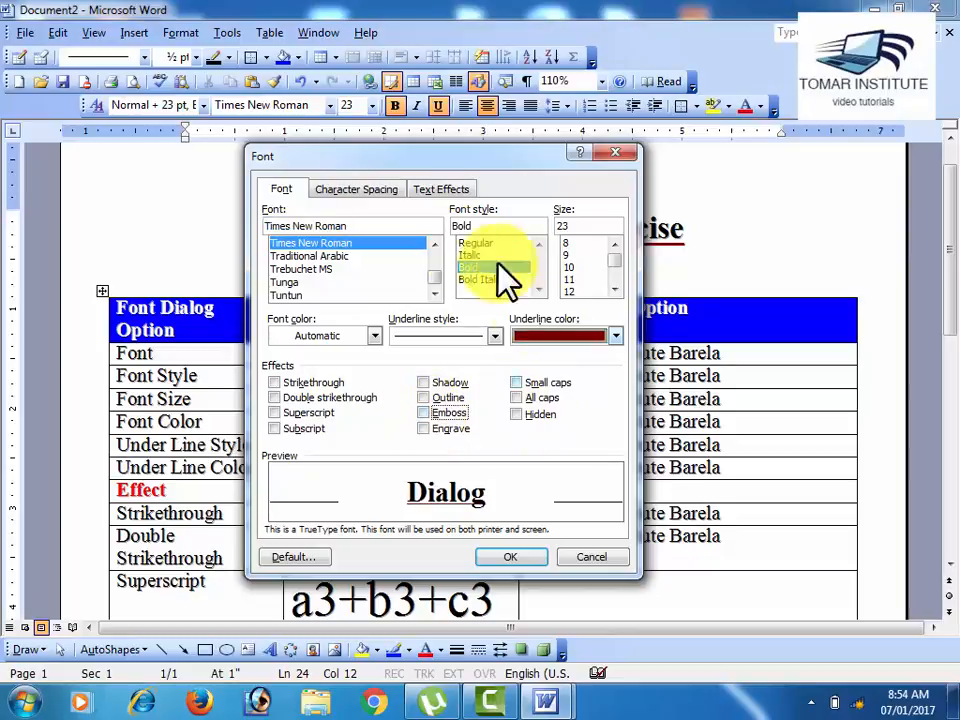
left_click(530, 562)
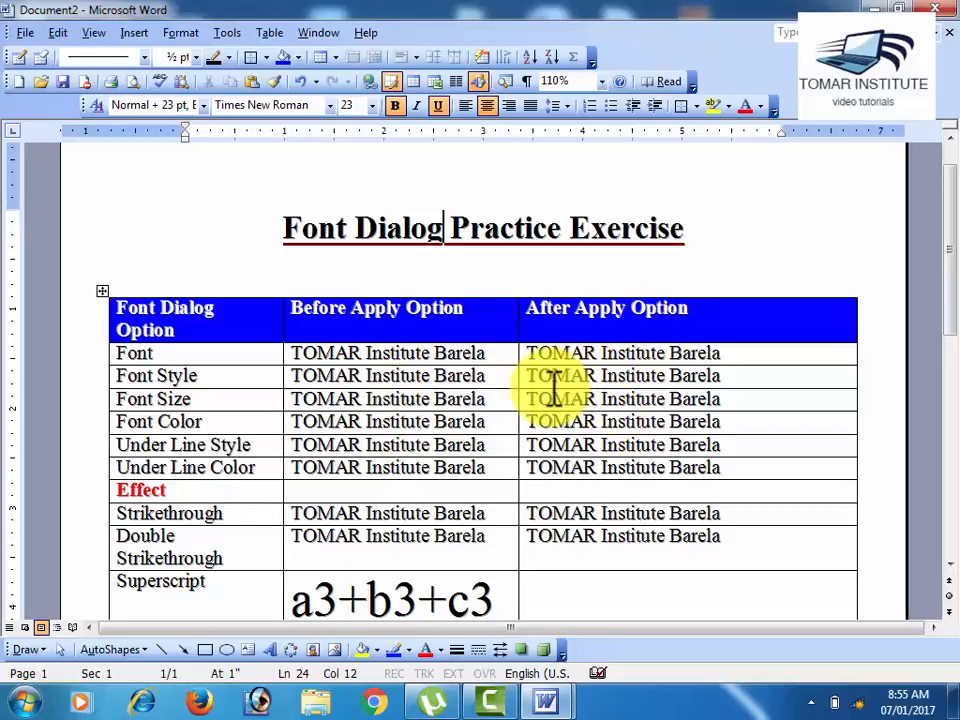
Step: Open the Font dialog for the title word Dialog and preview the Traditional Arabic, Trebuchet MS and Tunga fonts
scroll(553, 388, "down", 1)
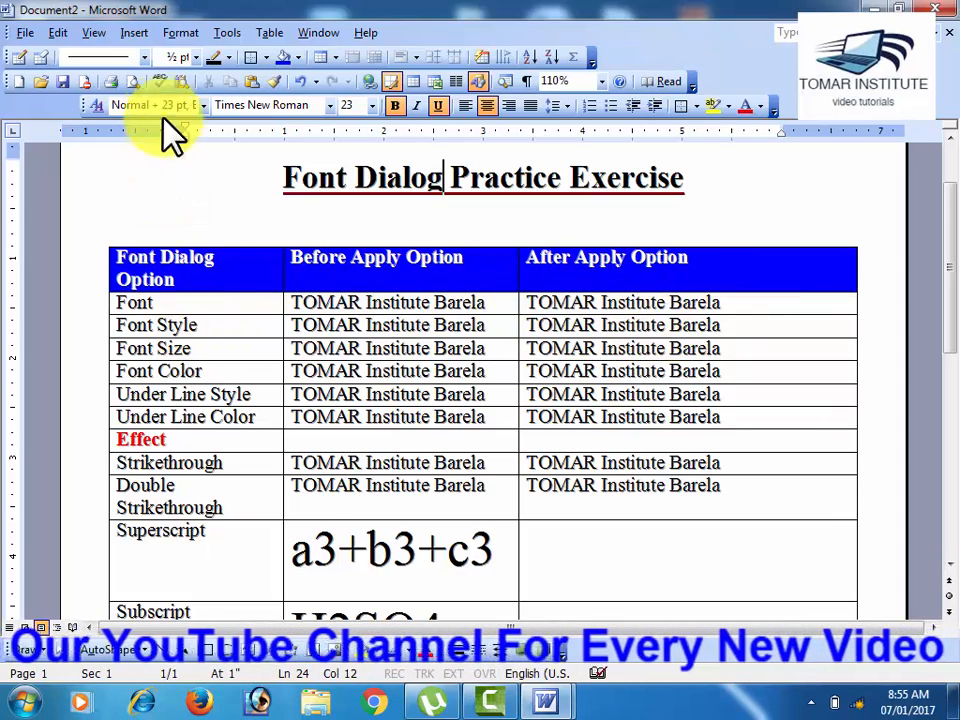
left_click(180, 32)
left_click(182, 34)
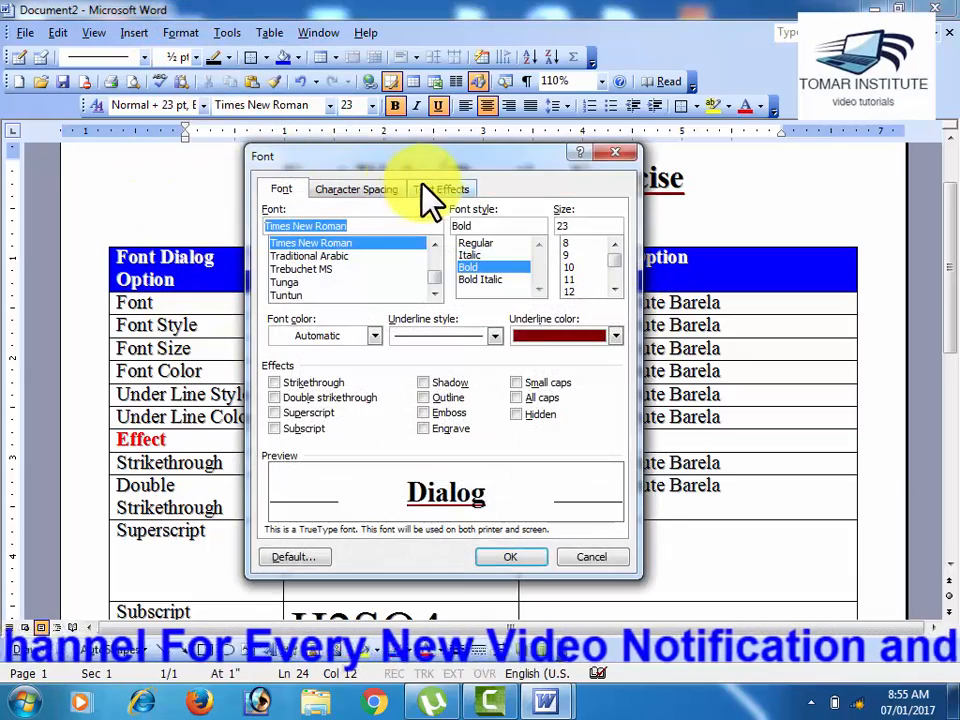
left_click_drag(424, 160, 536, 146)
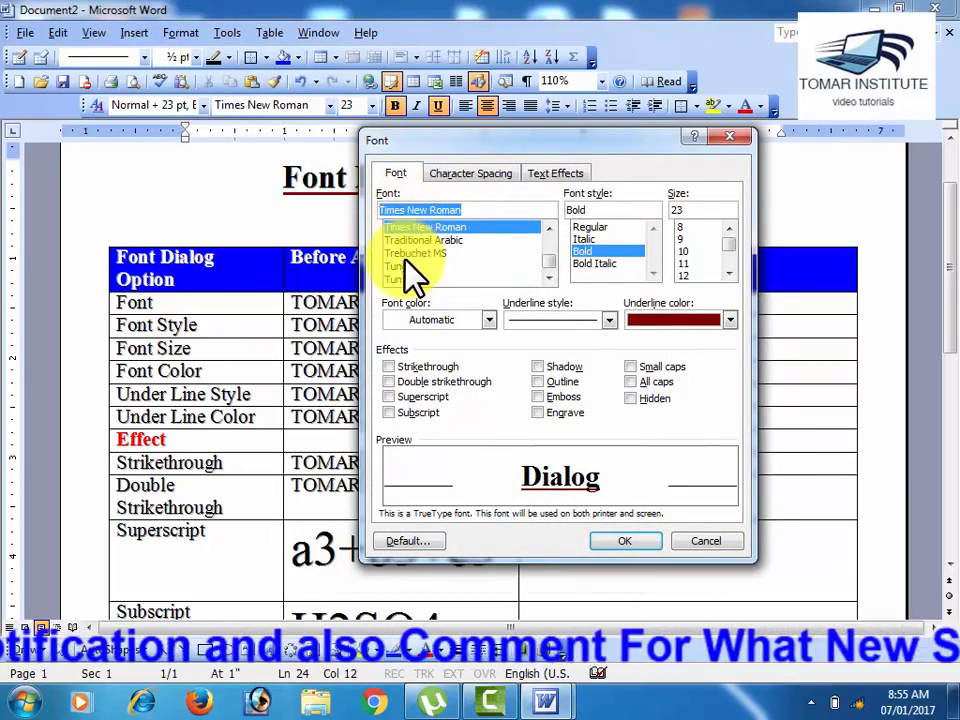
left_click(413, 242)
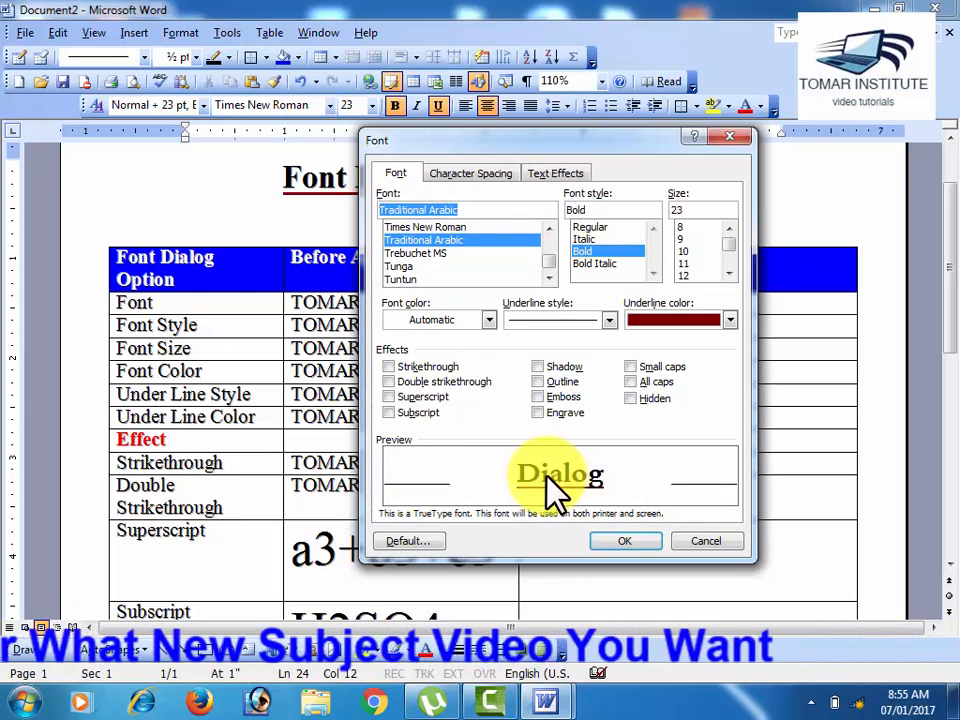
left_click(438, 253)
left_click(436, 266)
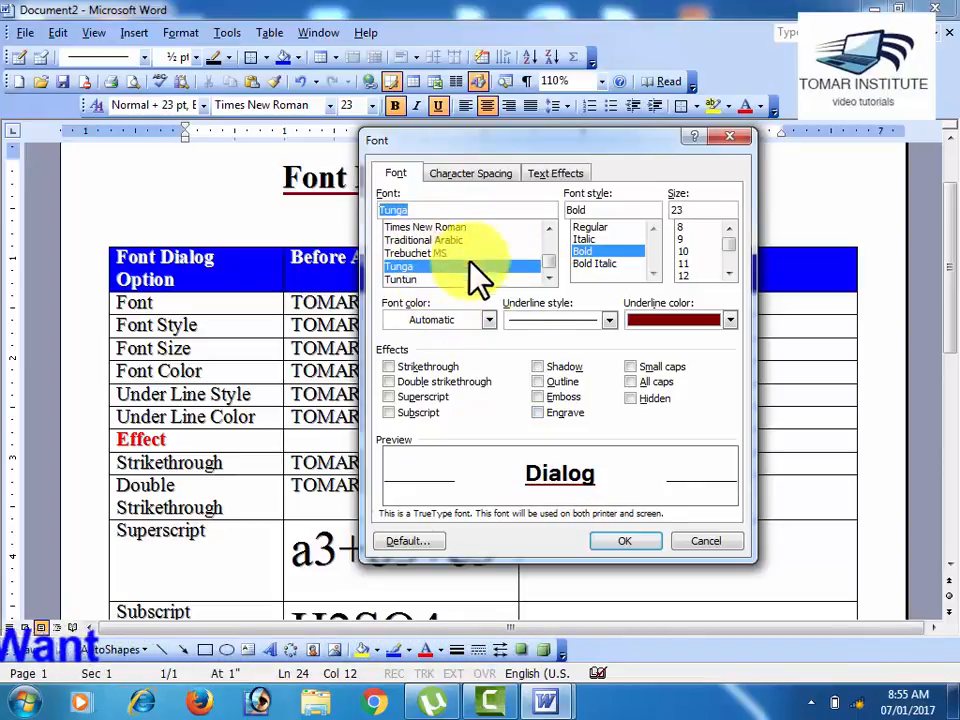
Step: Preview the title word in Times New Roman, Traditional Arabic and Trebuchet MS
left_click(548, 229)
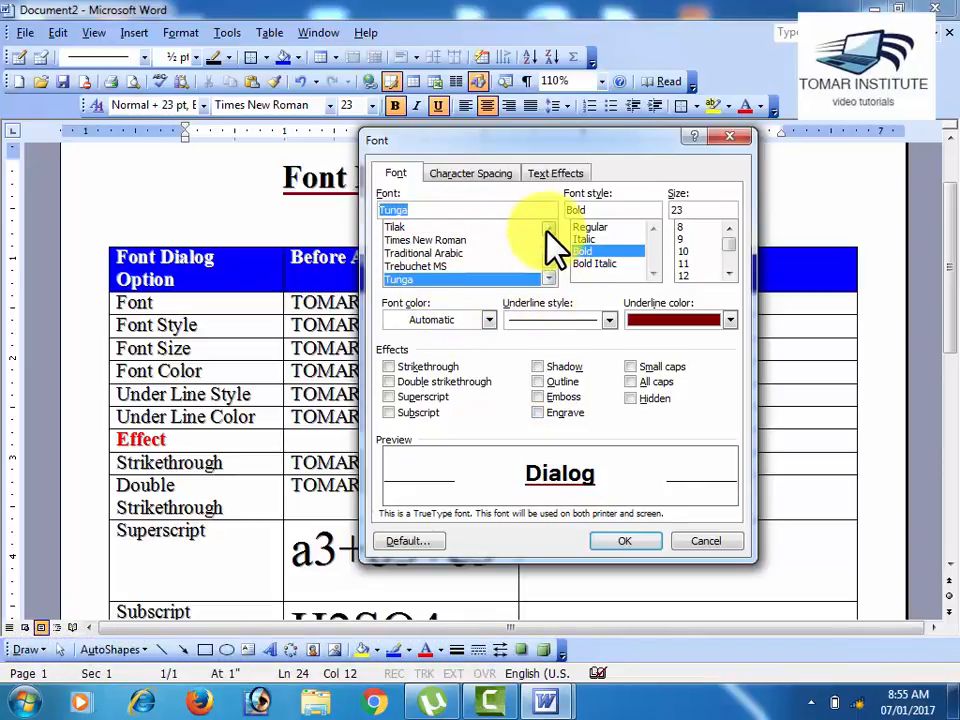
left_click(548, 229)
left_click(465, 255)
left_click(466, 267)
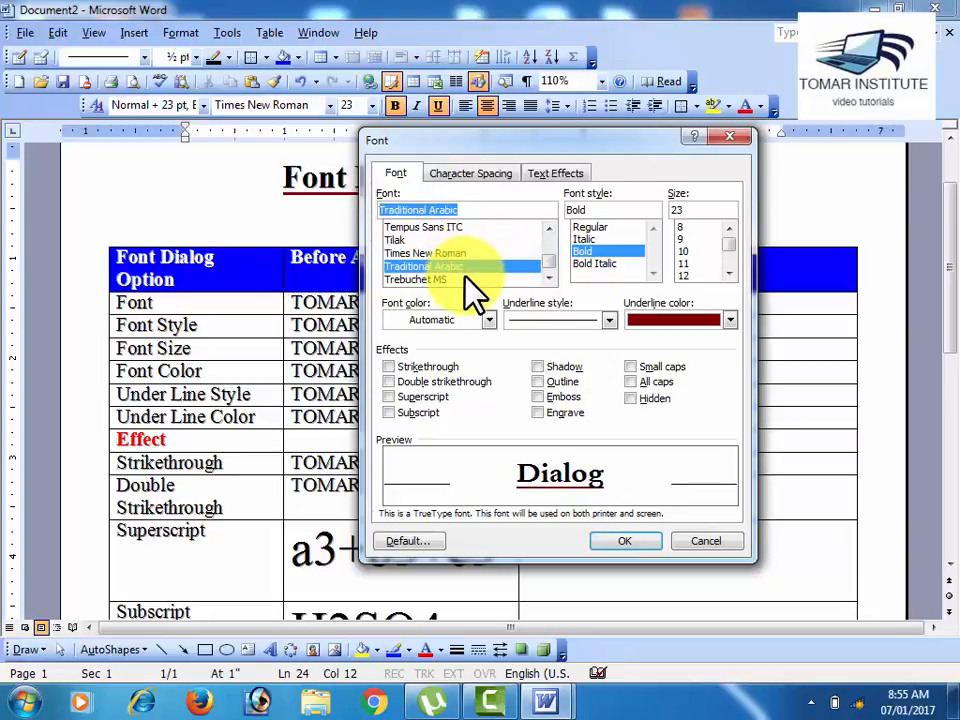
left_click(470, 279)
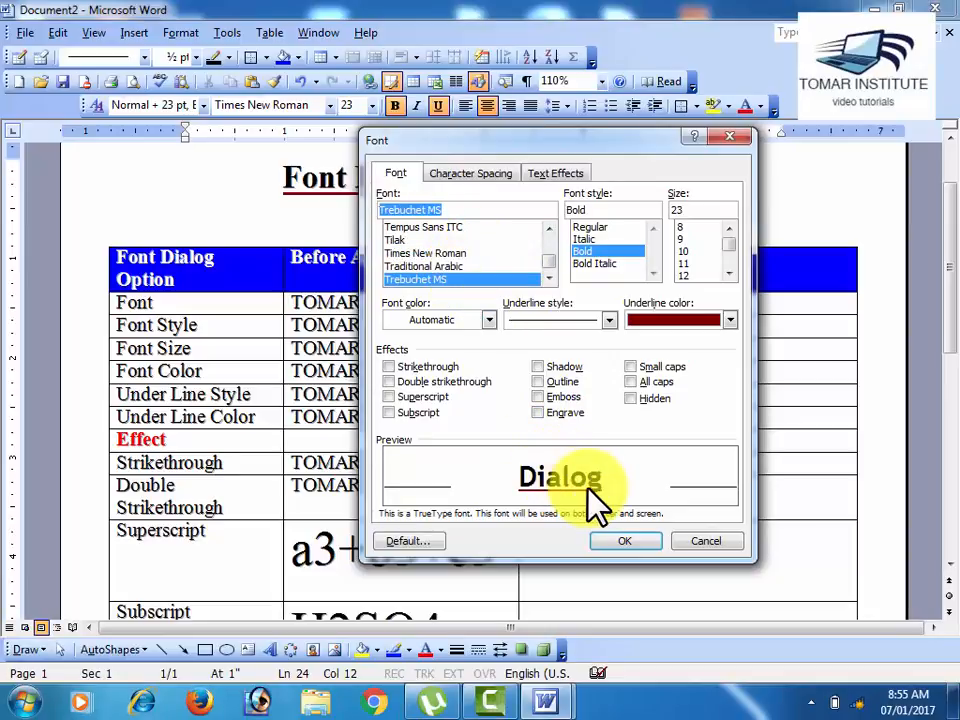
Step: Preview the title word in Tahoma, Tarana and Traditional Arabic
left_click(548, 229)
left_click(548, 229)
left_click(548, 229)
left_click(548, 229)
left_click(458, 253)
left_click(462, 266)
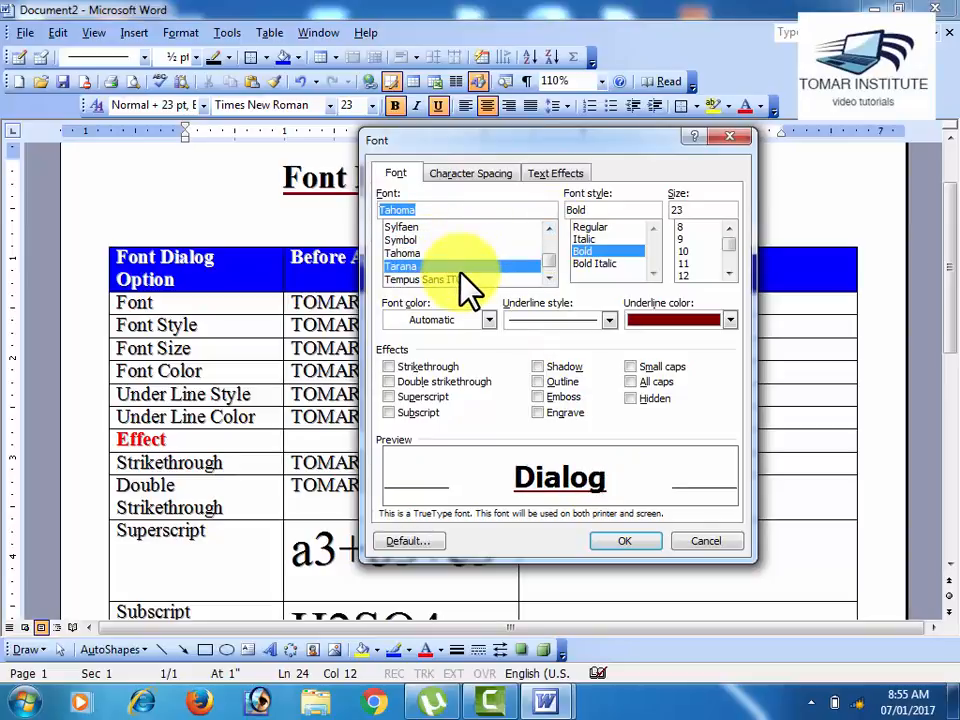
left_click(548, 277)
left_click(548, 277)
Step: Preview the title word in the Utsaah and Varsha fonts
left_click(548, 277)
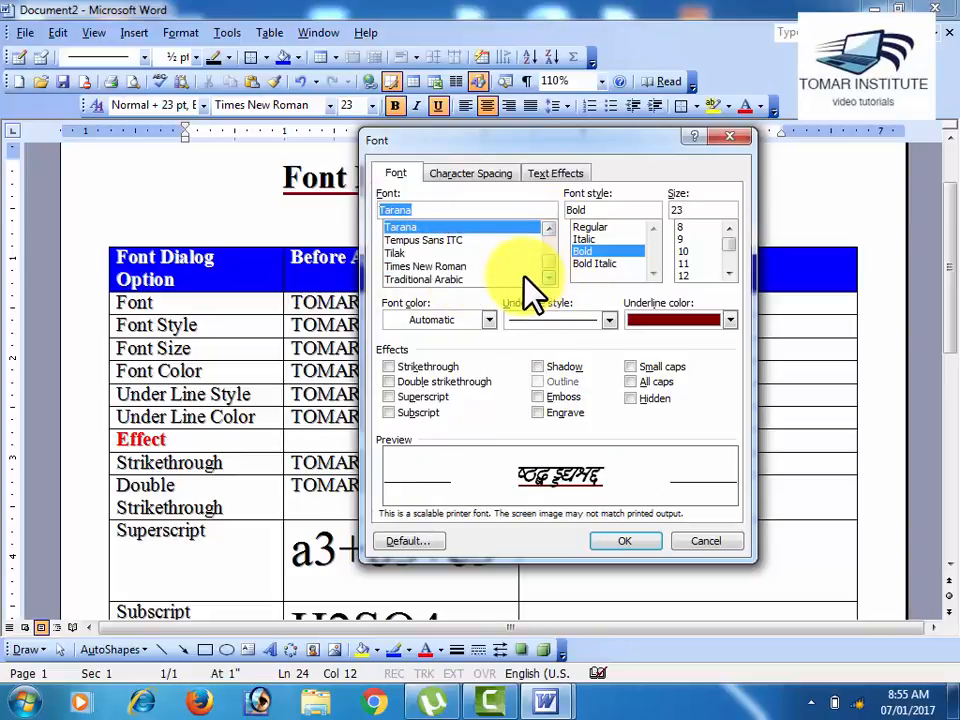
left_click(524, 279)
left_click(548, 277)
left_click(548, 277)
left_click(548, 277)
left_click(548, 277)
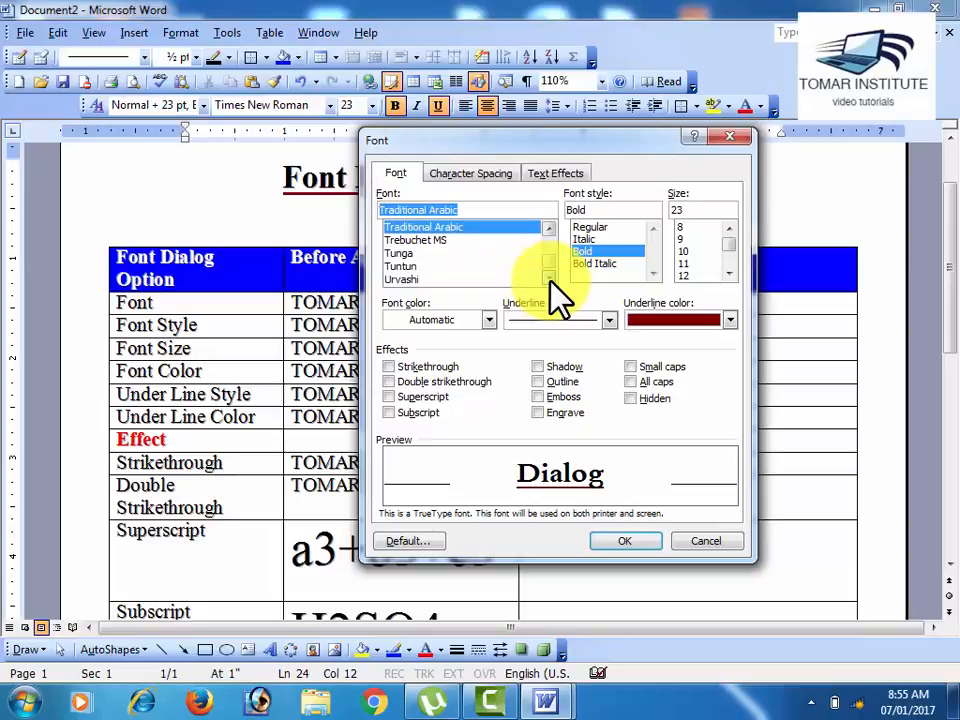
left_click(548, 277)
left_click(483, 279)
left_click(548, 277)
left_click(548, 277)
left_click(548, 277)
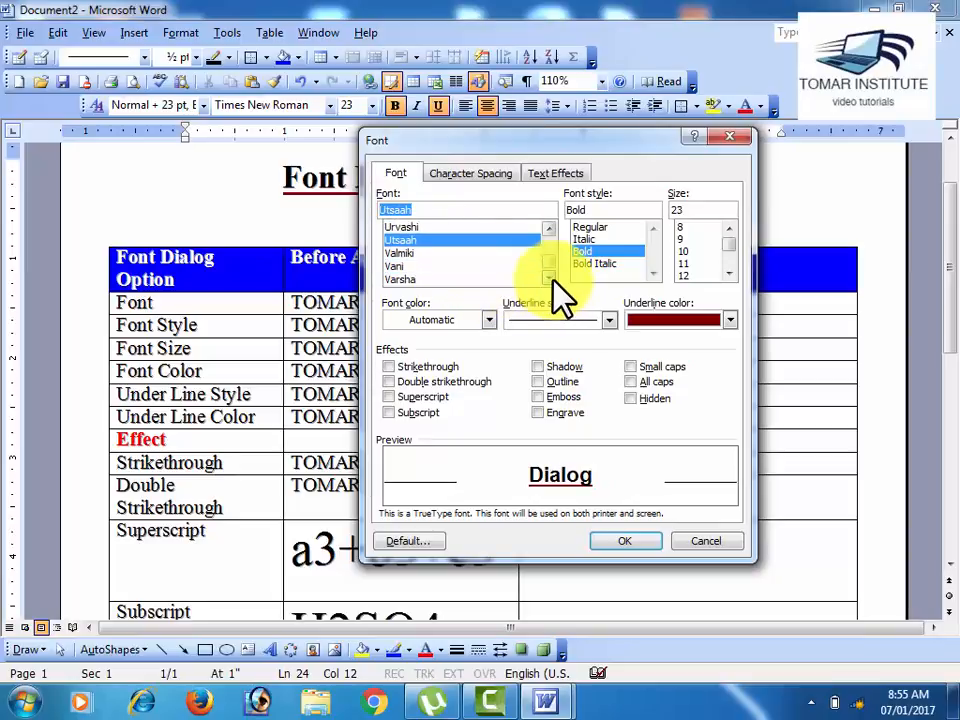
left_click(500, 279)
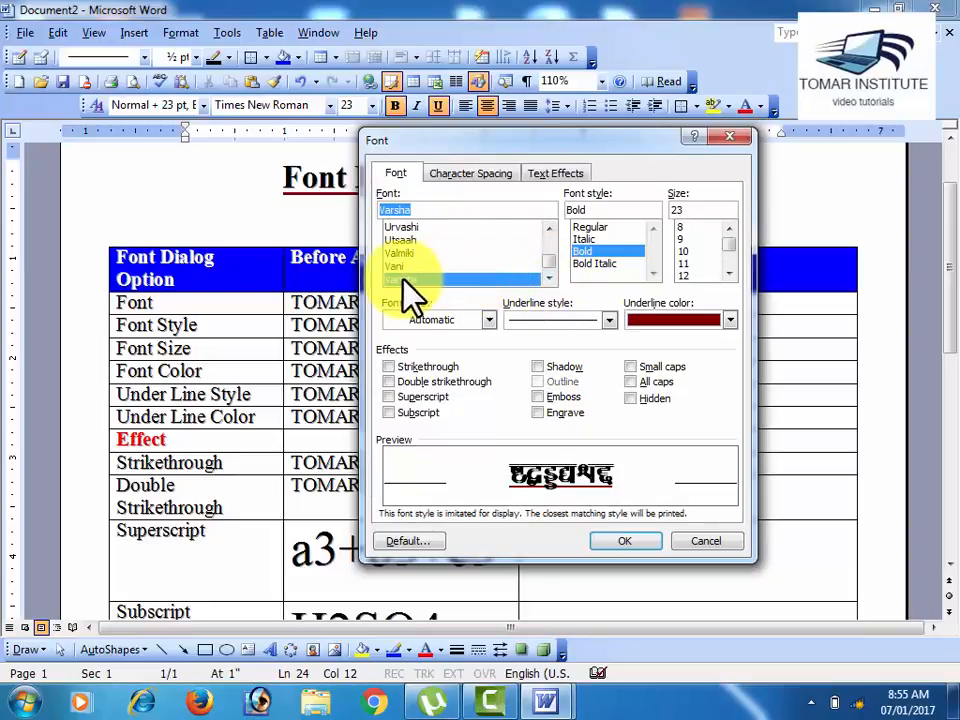
Step: Preview the title word in Walkman-Chanakya-901 and CordiaUPC, and discard the font changes
left_click(548, 277)
left_click(548, 277)
left_click(548, 277)
left_click(548, 277)
left_click(548, 277)
left_click(548, 277)
left_click(548, 277)
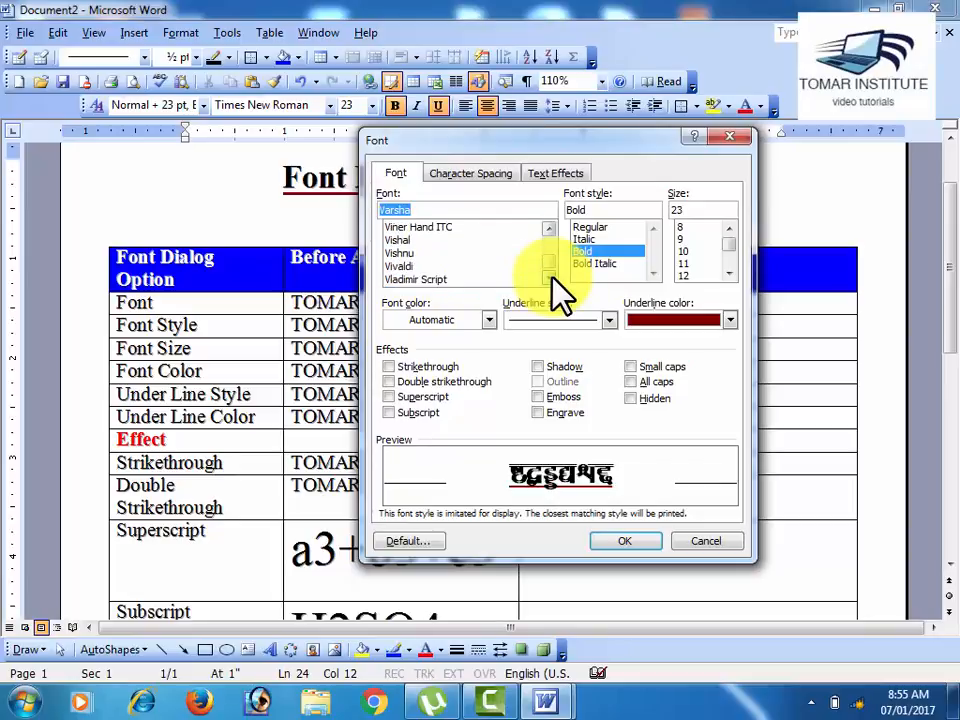
double_click(548, 277)
left_click(548, 277)
left_click(530, 266)
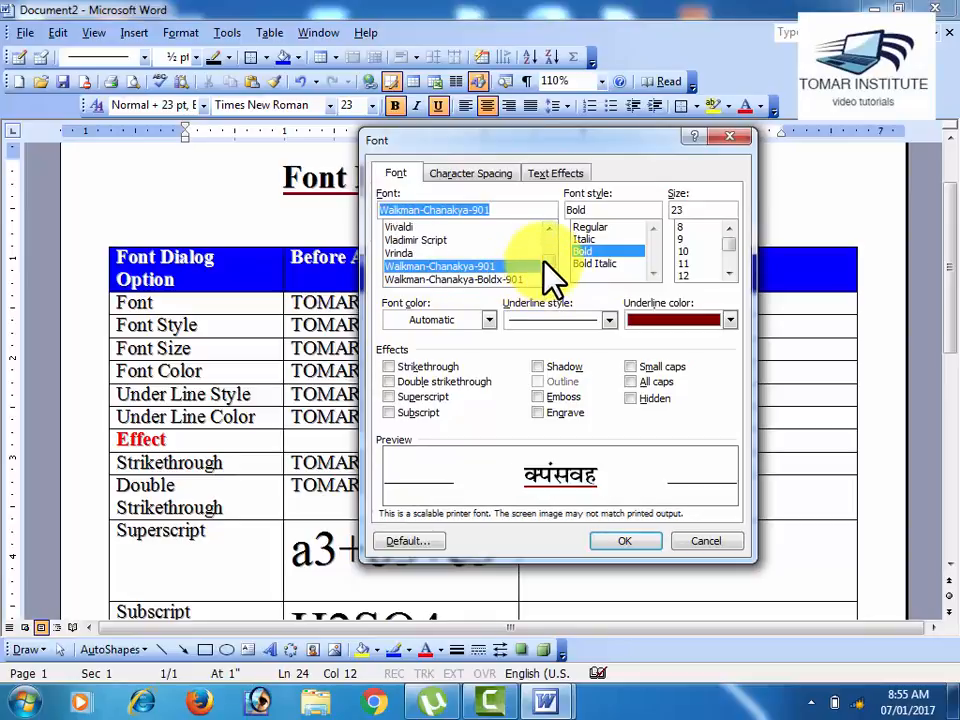
left_click_drag(553, 263, 550, 247)
left_click(501, 253)
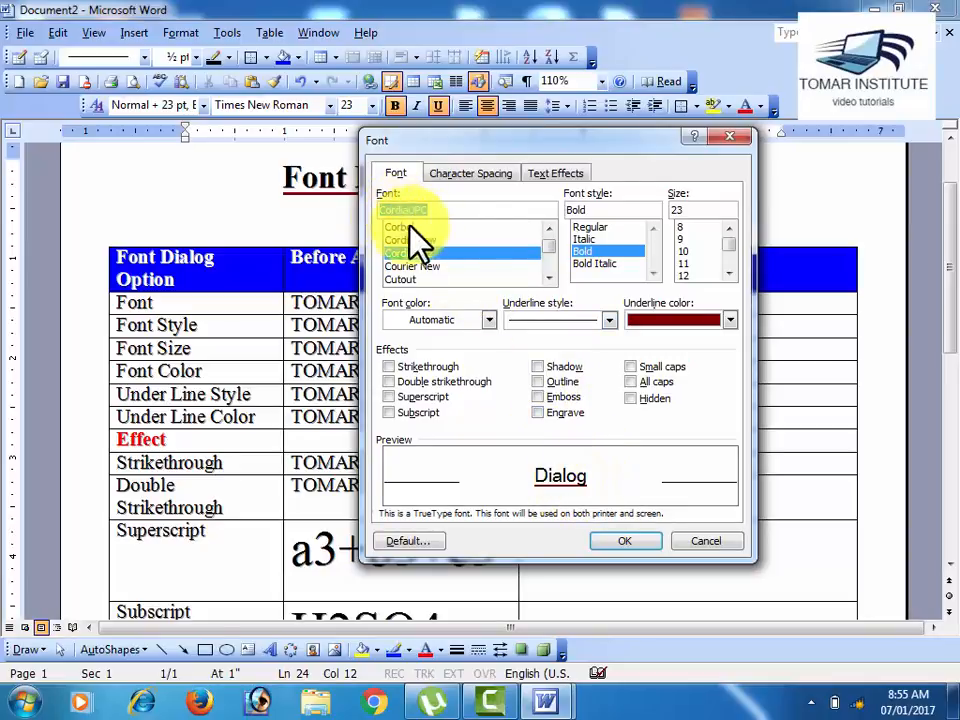
left_click(690, 543)
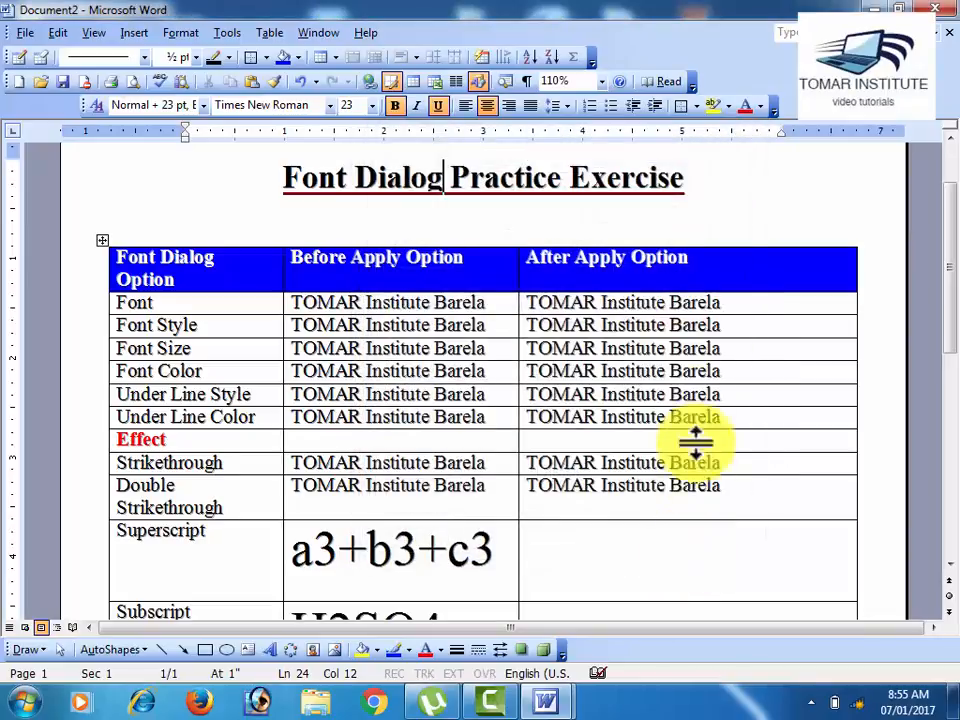
Step: Select the Font row's sample text in the After Apply Option column and choose Trebuchet MS in the Font dialog
left_click(533, 301)
left_click_drag(494, 301, 304, 302)
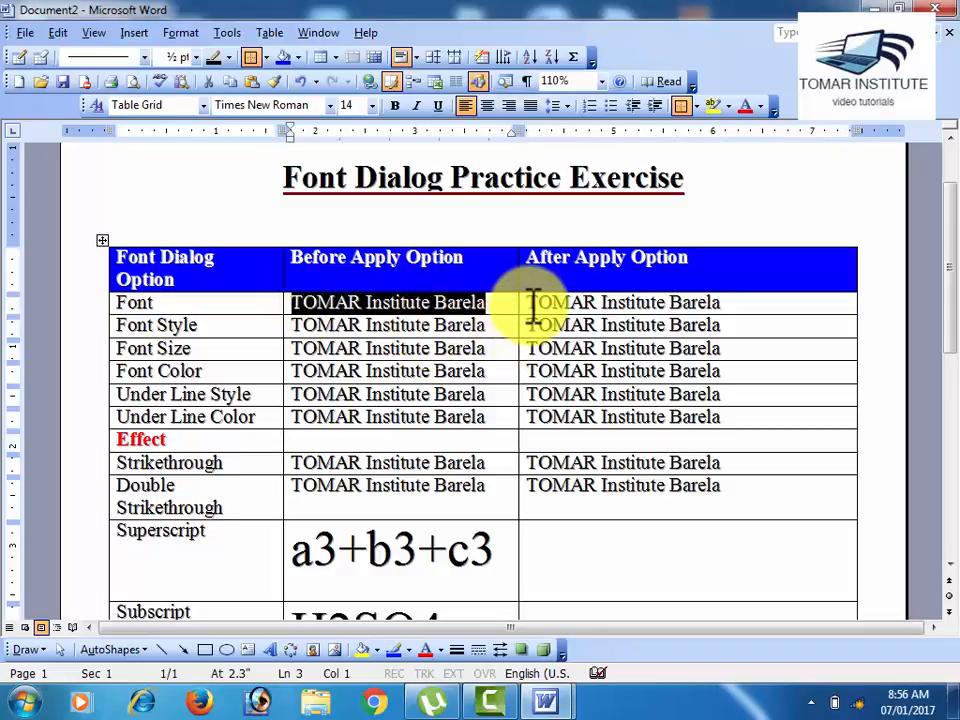
left_click(494, 305)
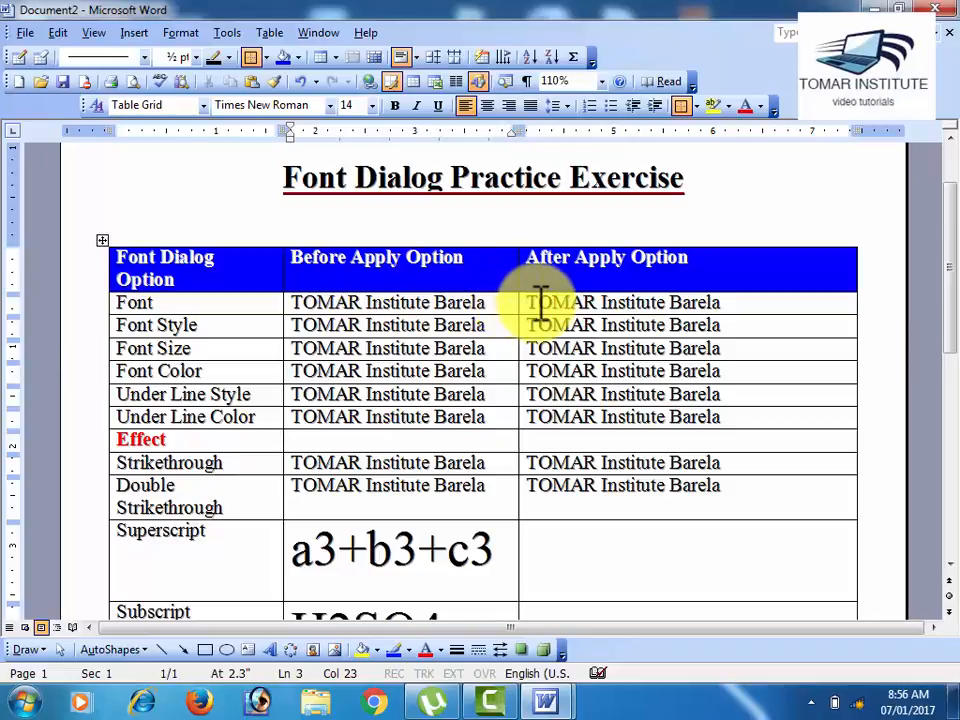
left_click_drag(540, 305, 707, 302)
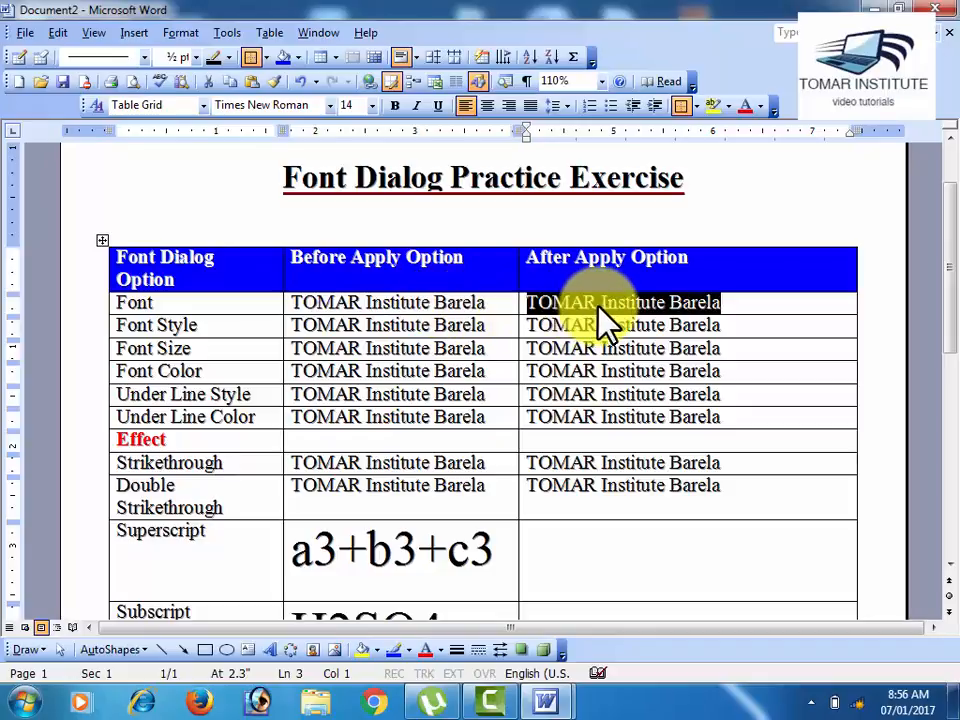
left_click(181, 32)
left_click(200, 54)
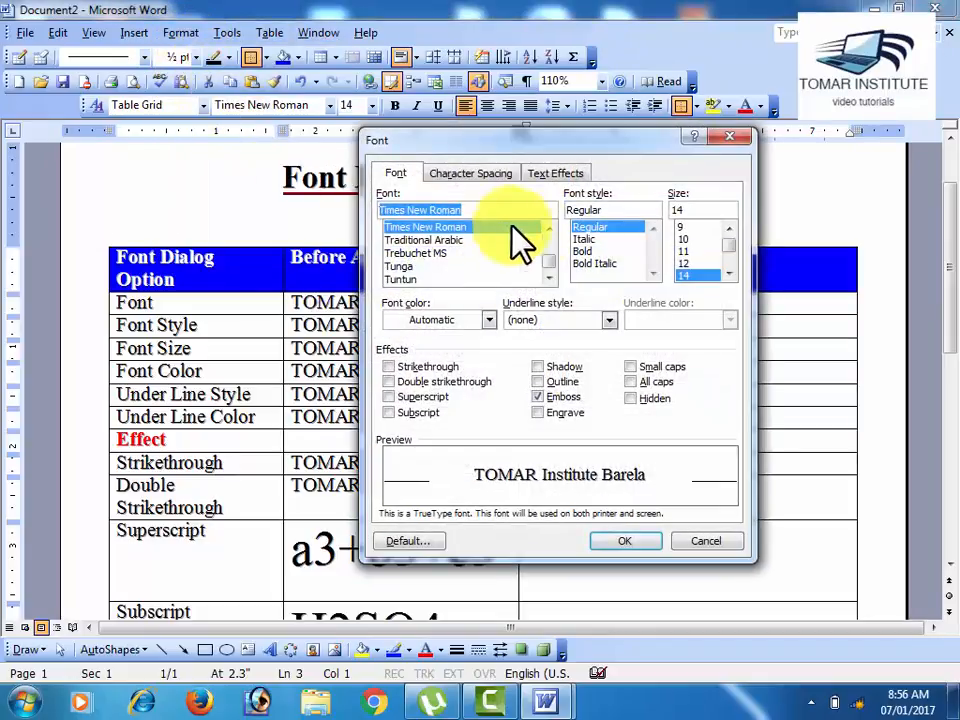
left_click(478, 253)
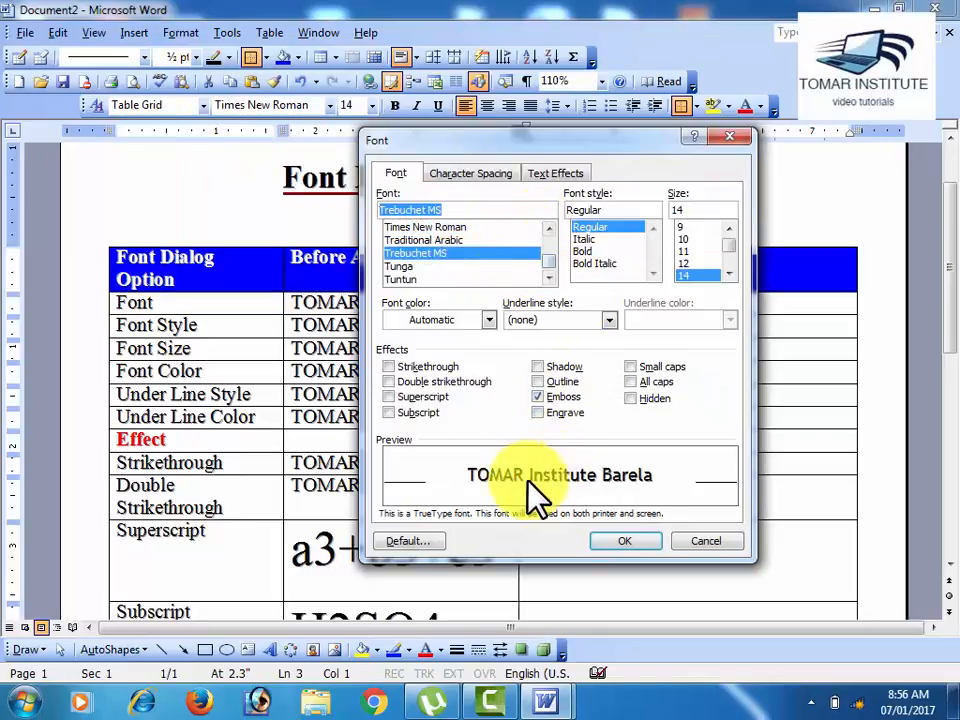
Step: Preview the Font row's sample text in the Walkman-Chanakya-901 and Yogesh fonts
left_click(549, 279)
left_click(549, 279)
left_click(549, 279)
left_click(549, 279)
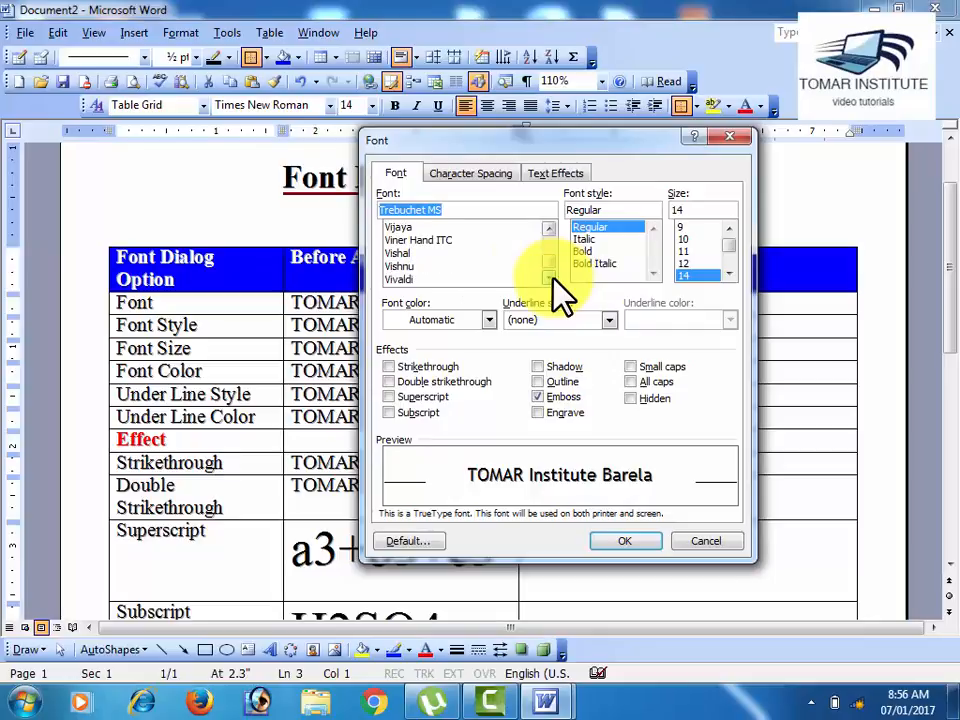
left_click(549, 279)
left_click(488, 281)
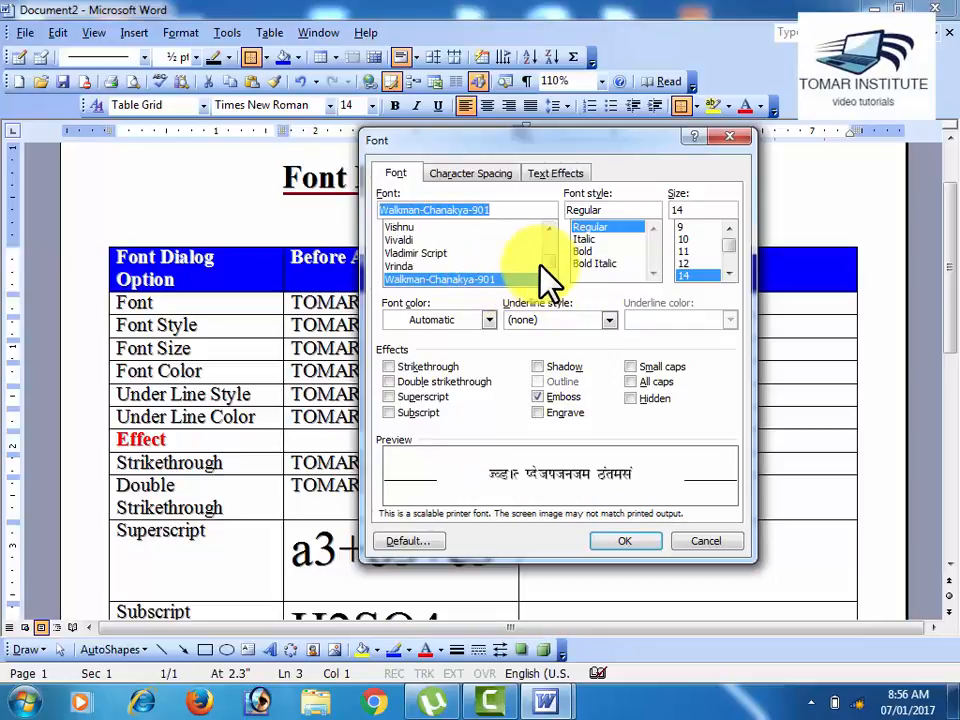
left_click(549, 279)
left_click(491, 271)
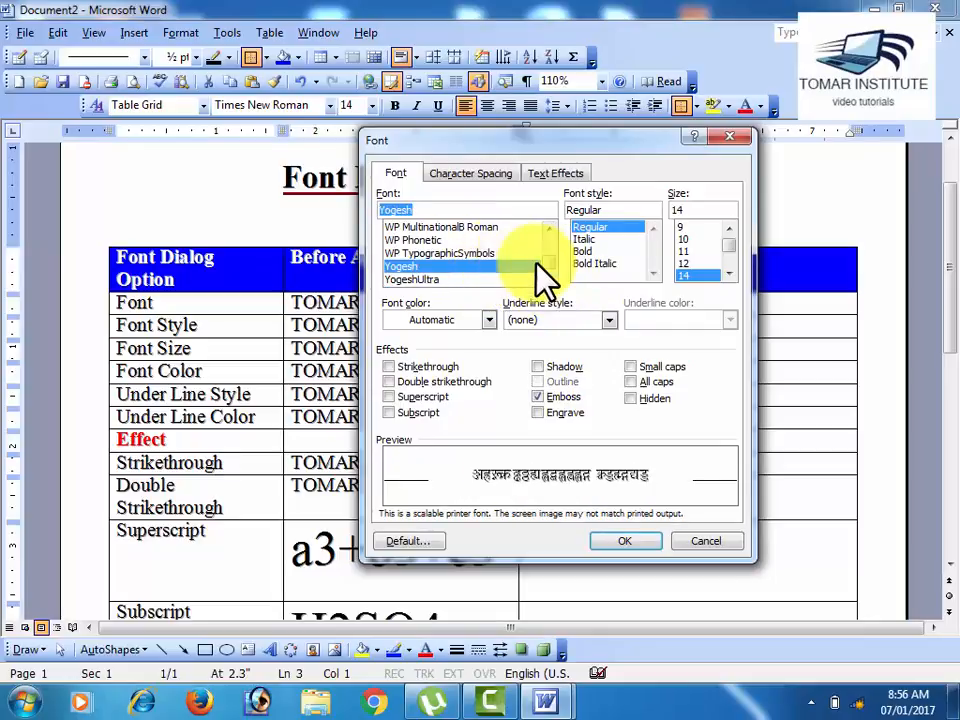
Step: Apply the Courier New font to the Font row's sample text in the After Apply Option column
left_click_drag(550, 262, 549, 241)
left_click(515, 243)
left_click(513, 251)
left_click(524, 254)
left_click(513, 266)
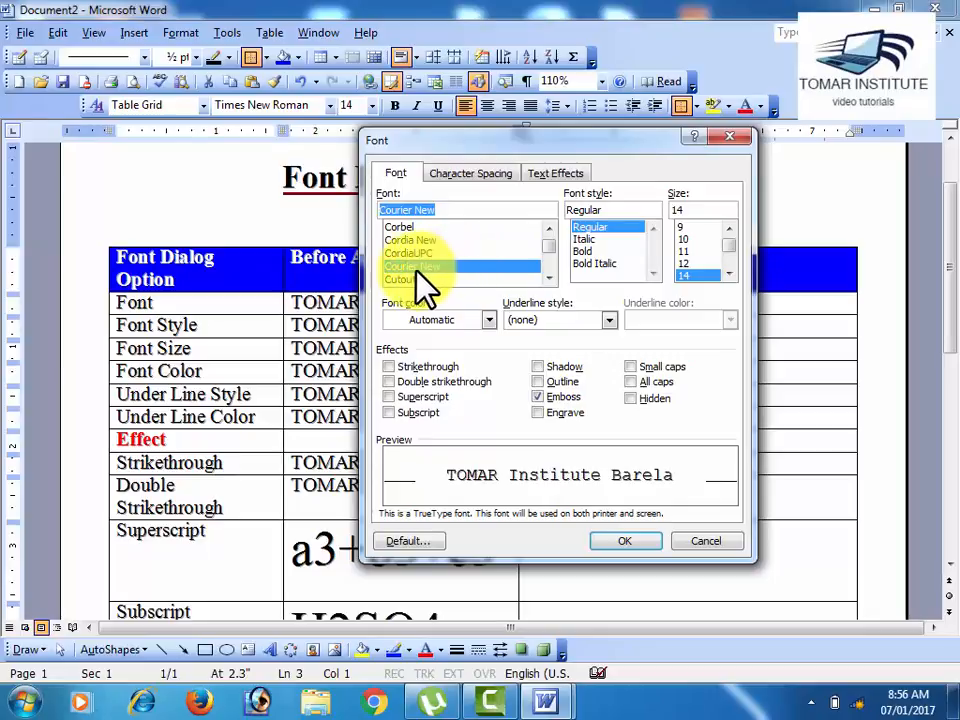
left_click(620, 543)
left_click(655, 418)
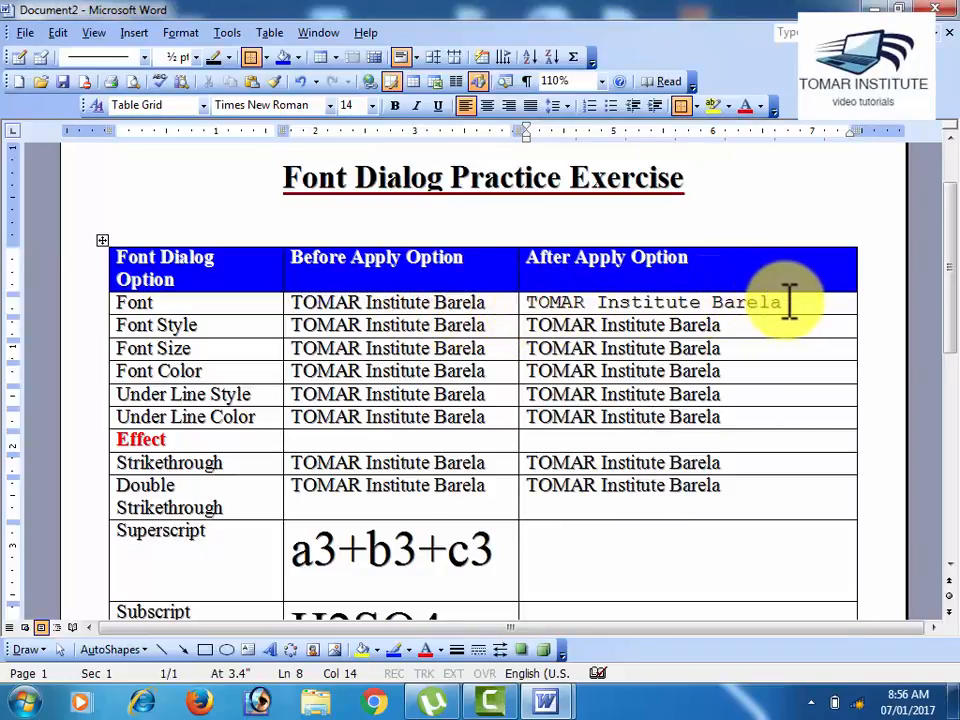
Step: Preview the Regular, Italic, Bold and Bold Italic styles in the Font dialog, and discard the changes
left_click(174, 34)
left_click(200, 53)
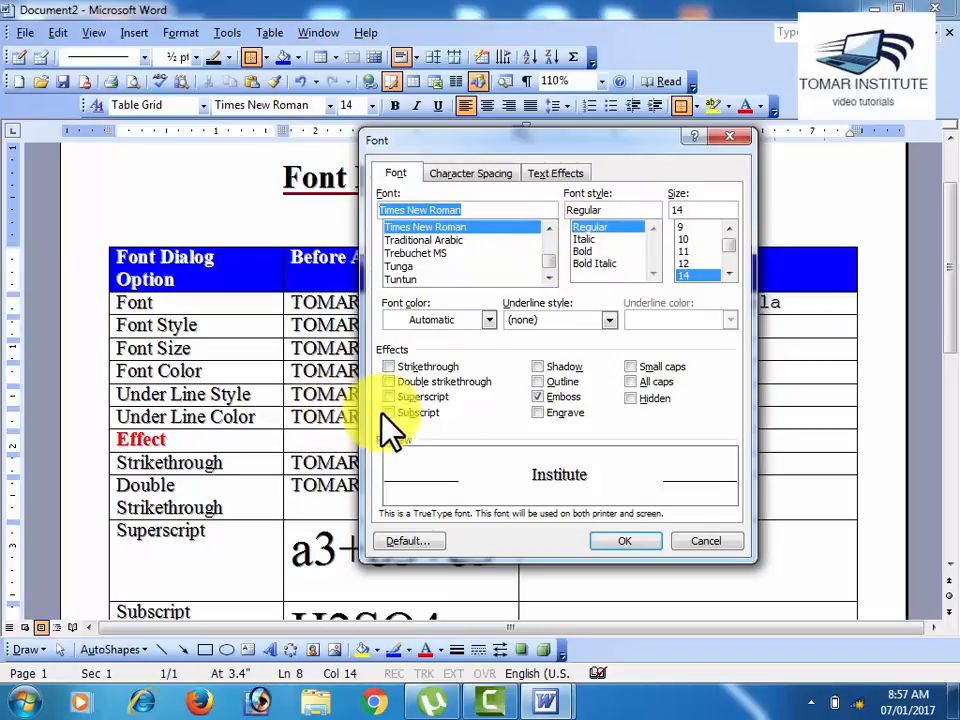
left_click(590, 226)
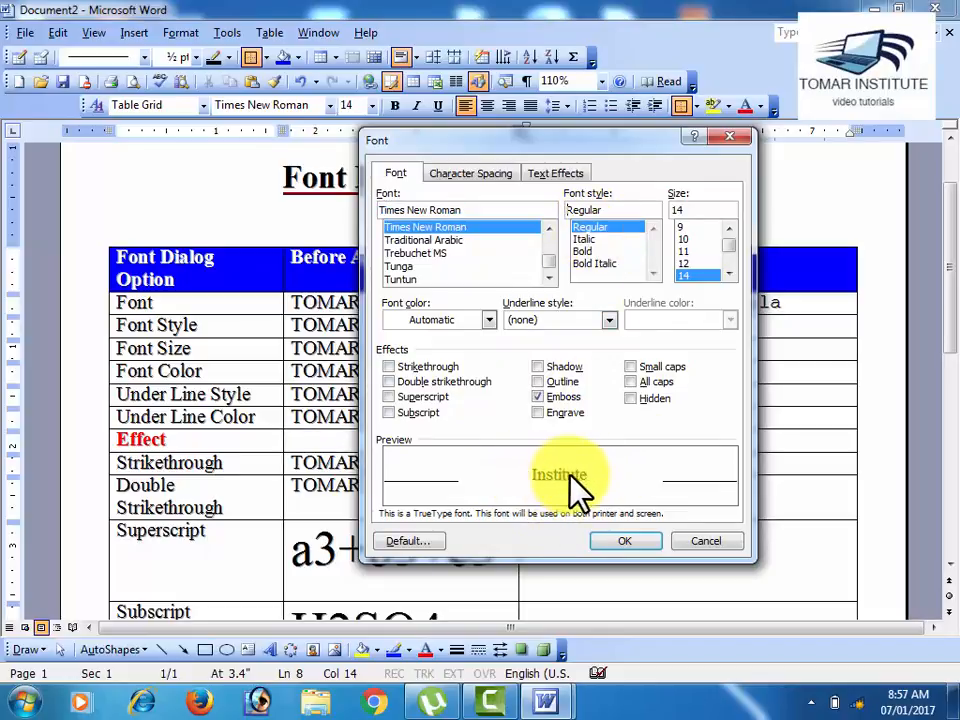
left_click(581, 240)
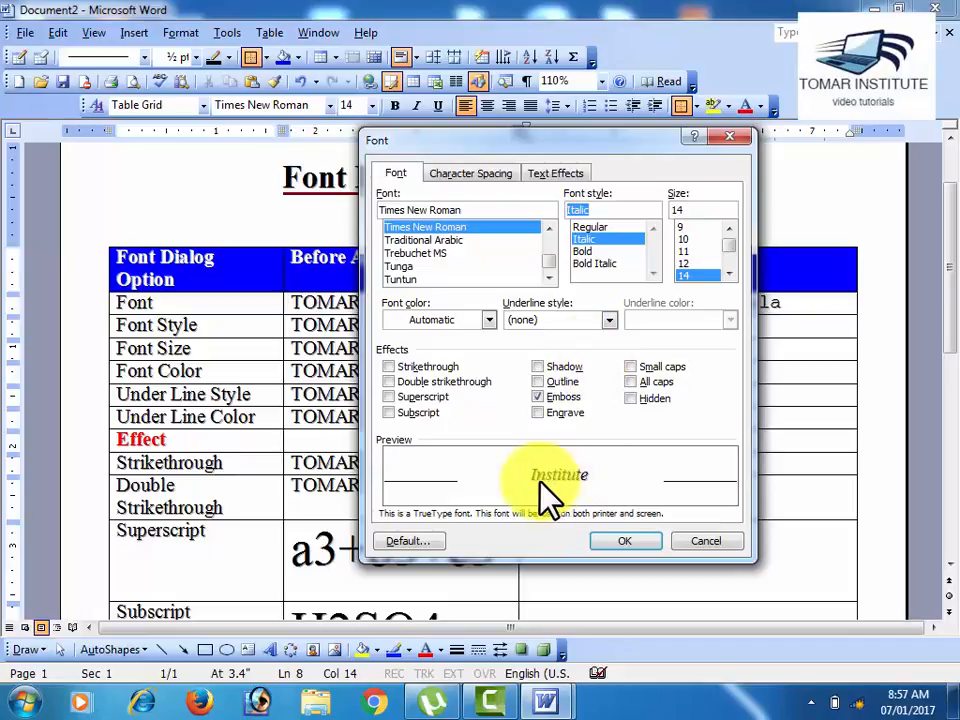
left_click(583, 251)
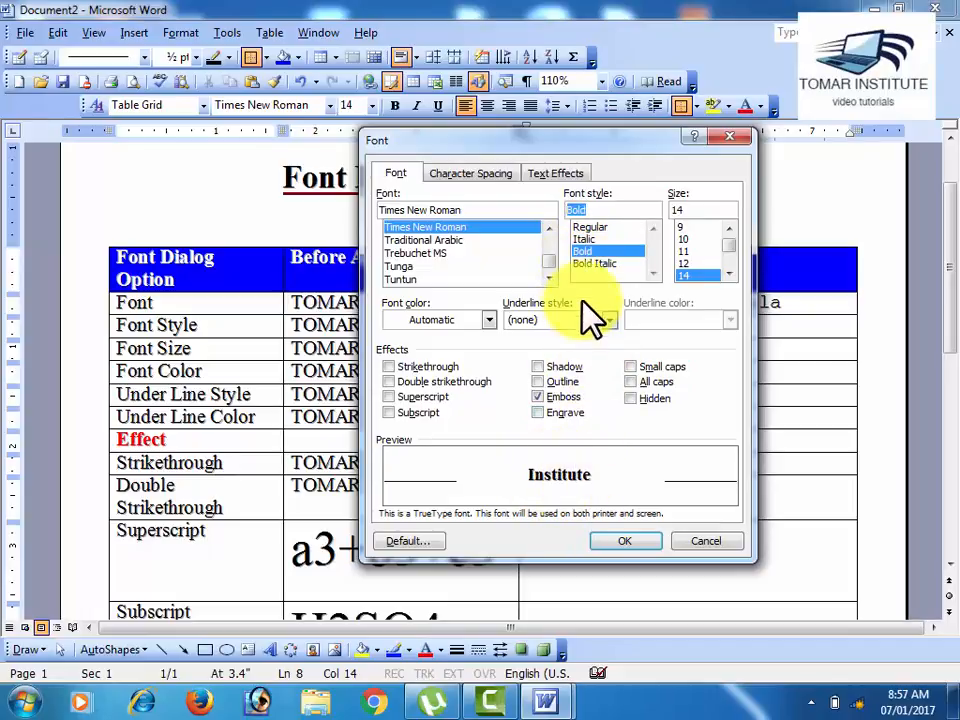
left_click(592, 263)
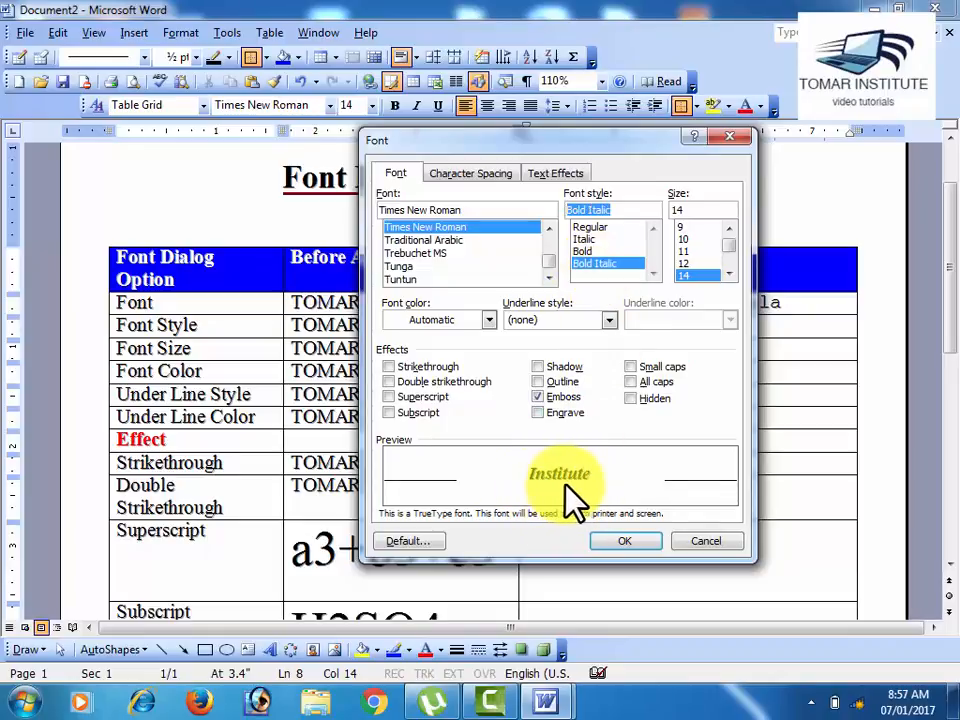
left_click(688, 548)
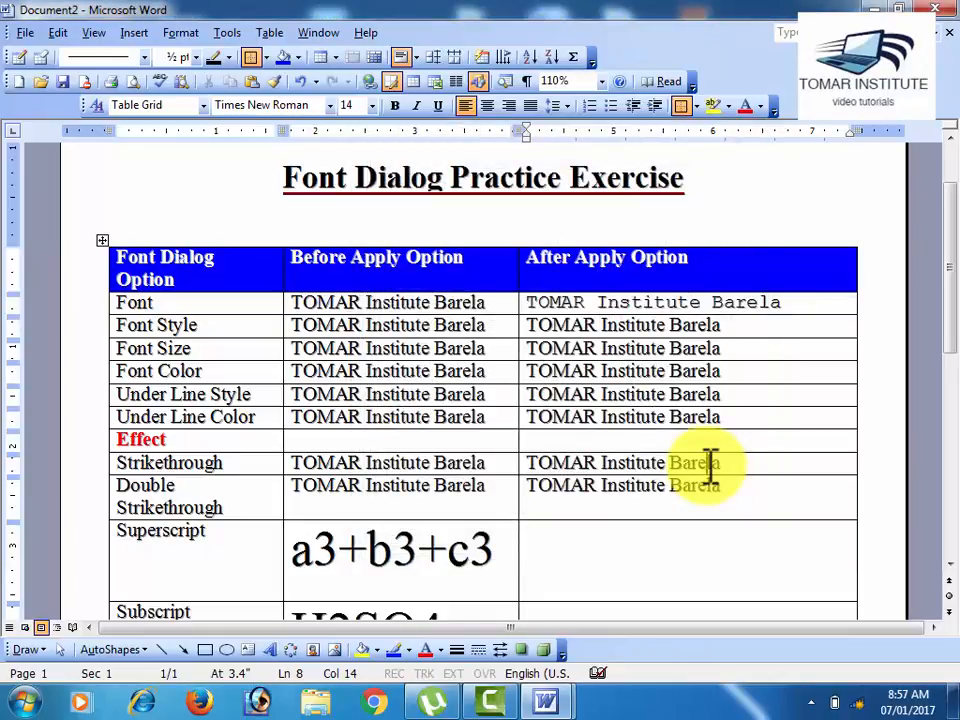
Step: Apply the Bold Italic font style to the Font Style row's sample text in the After Apply Option column
left_click(707, 462)
left_click_drag(737, 323, 548, 332)
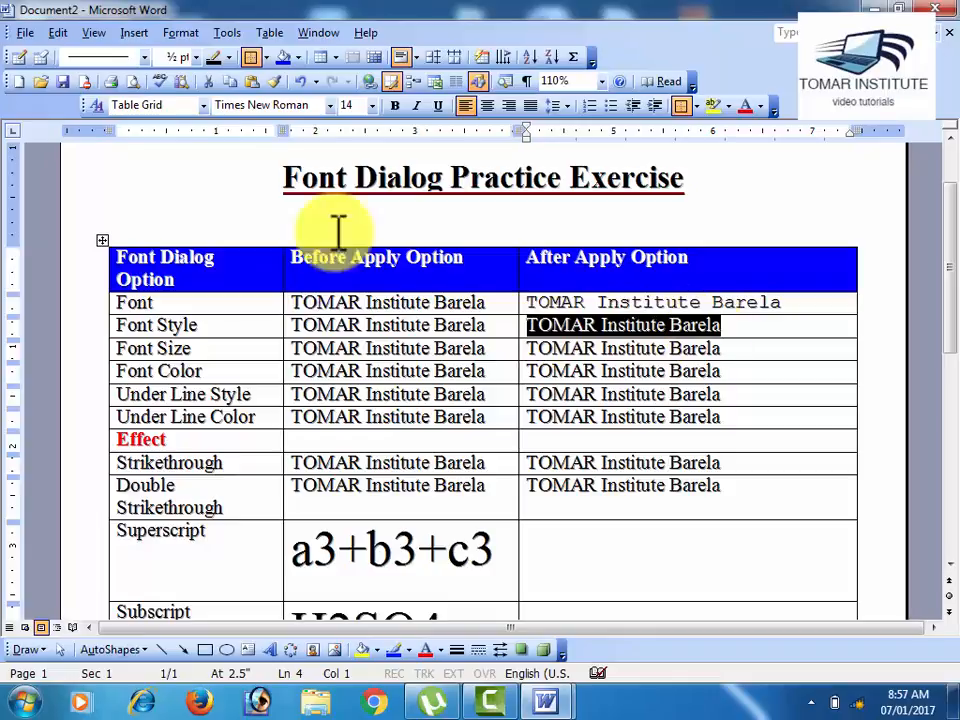
left_click(180, 33)
left_click(180, 56)
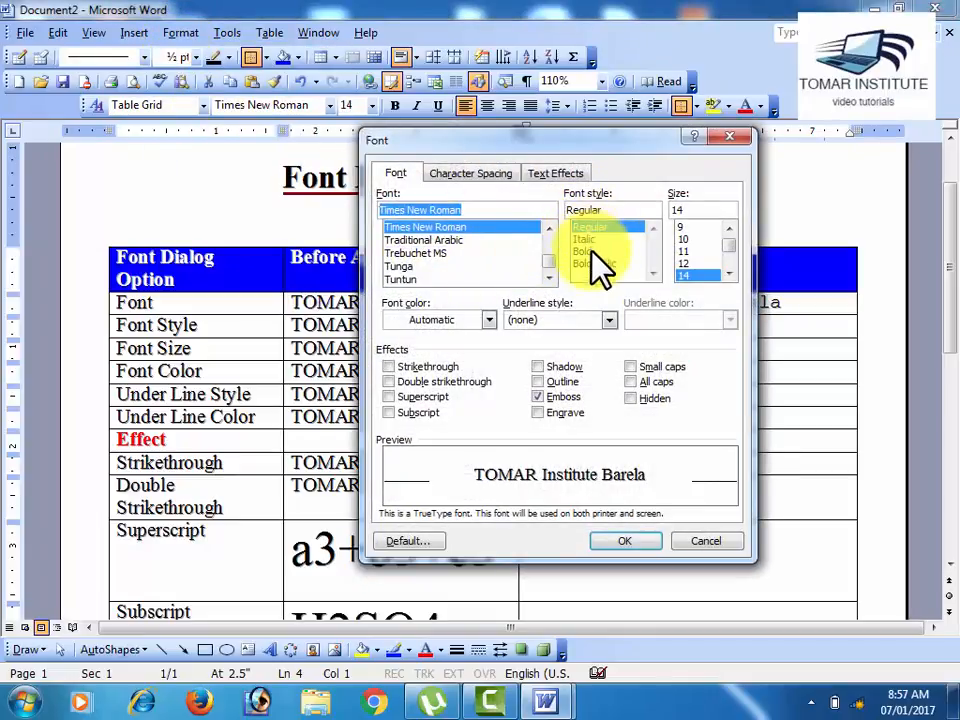
left_click(594, 263)
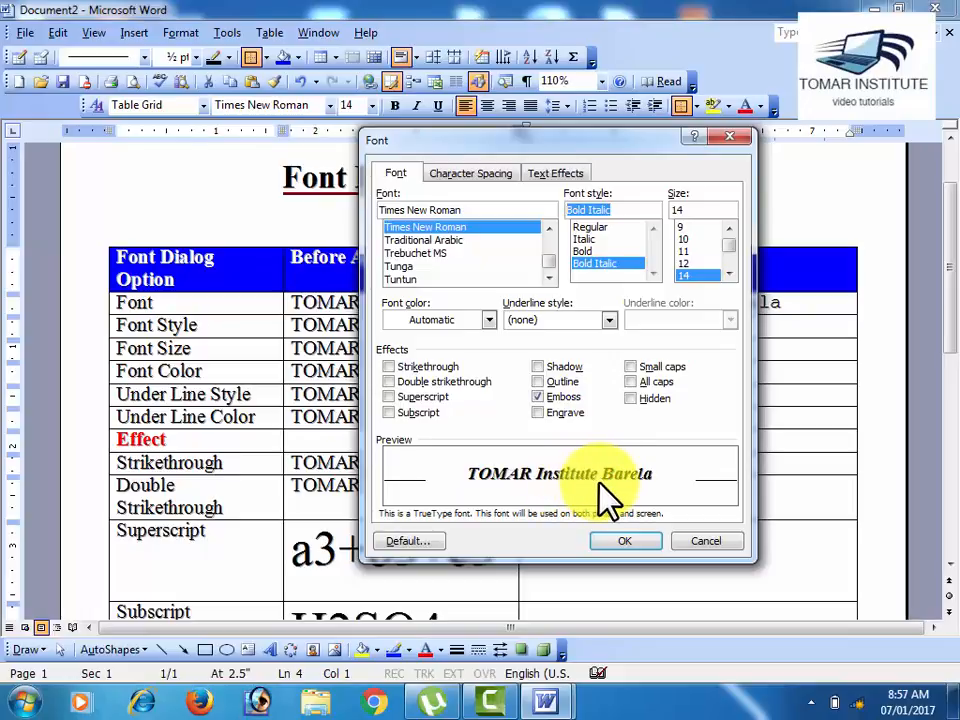
left_click(613, 540)
left_click(621, 438)
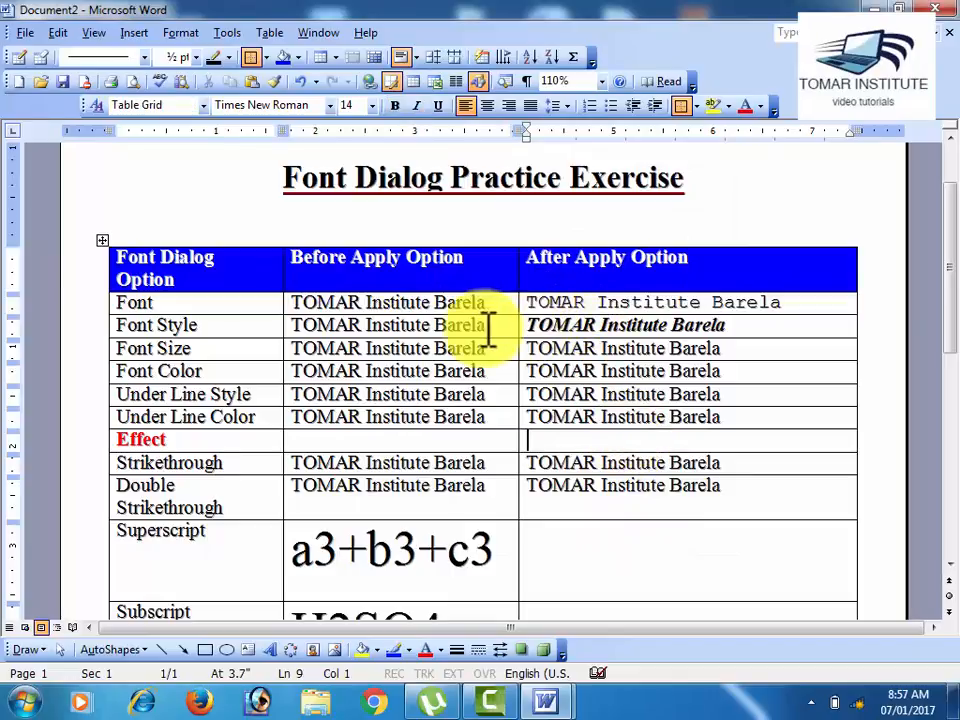
left_click_drag(486, 328, 303, 333)
left_click(534, 328)
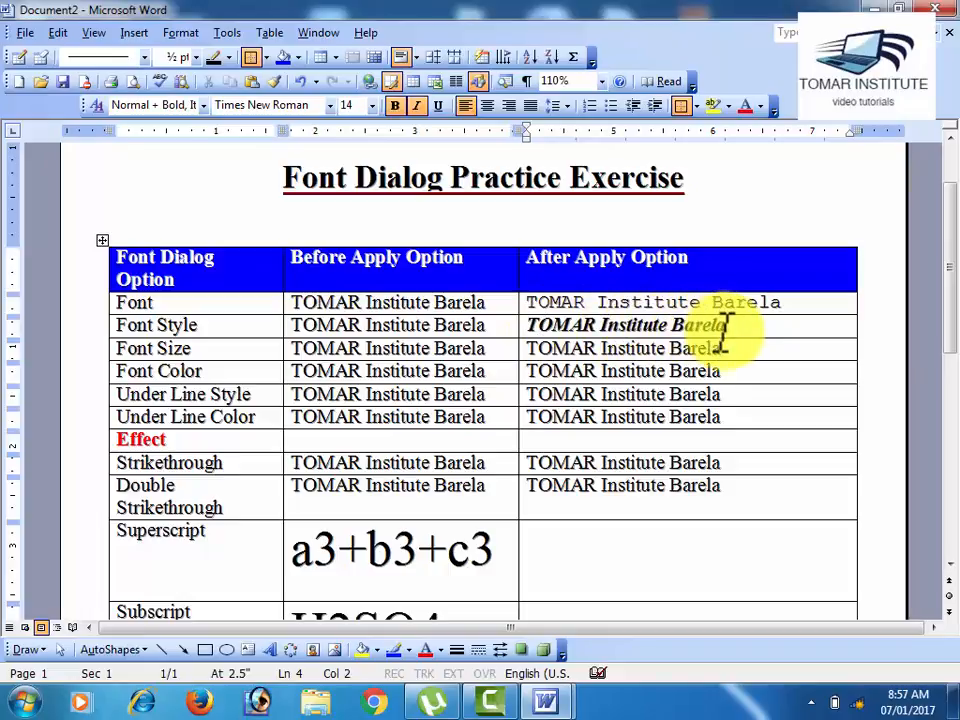
left_click_drag(206, 328, 114, 326)
left_click(228, 350)
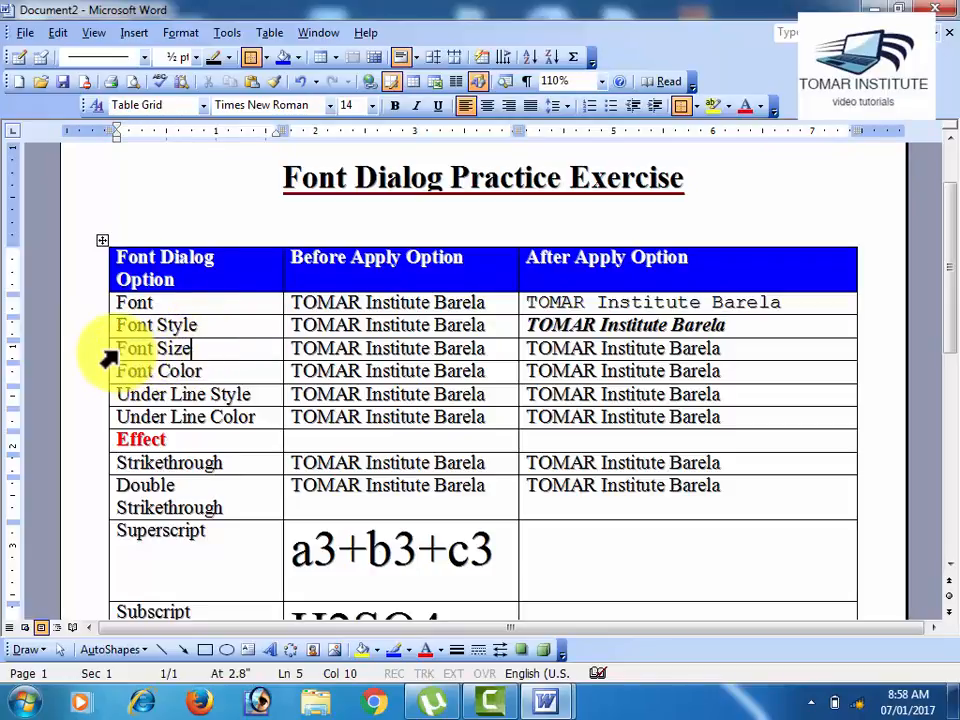
left_click_drag(118, 349, 195, 348)
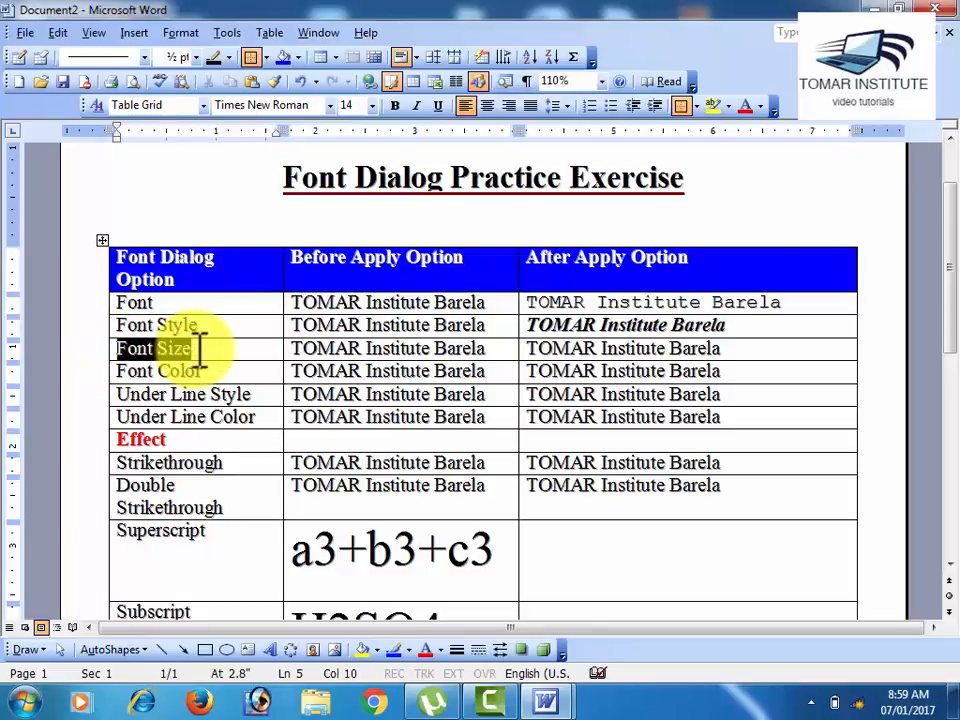
Step: Preview sizes 8 and 72 in the Font dialog for a word in the Font Color row's Before Apply Option cell
left_click(334, 372)
left_click(175, 32)
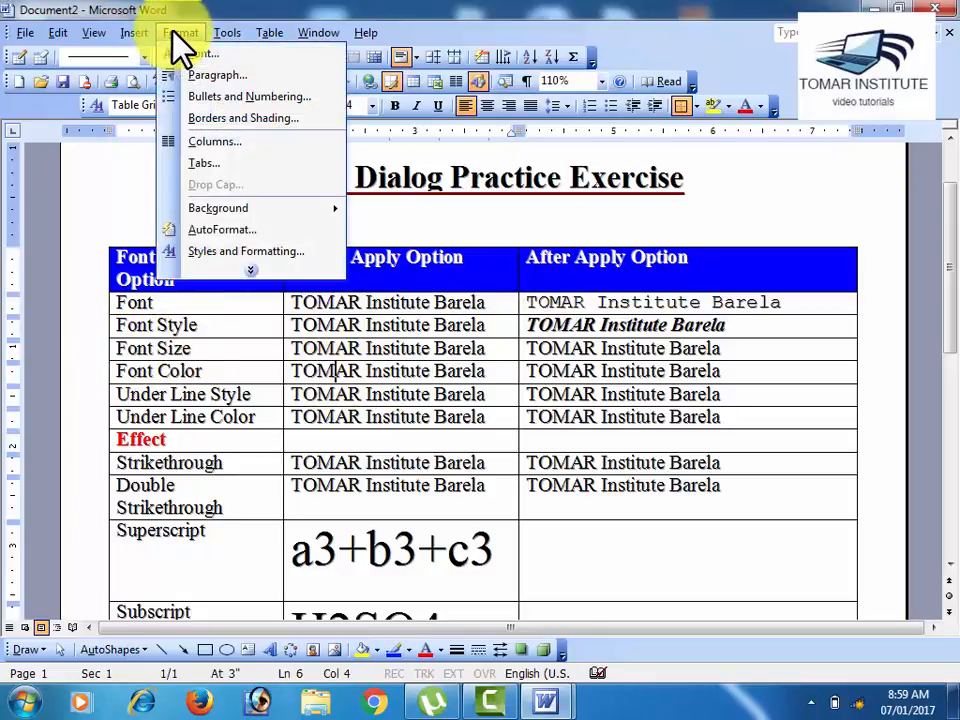
left_click(186, 52)
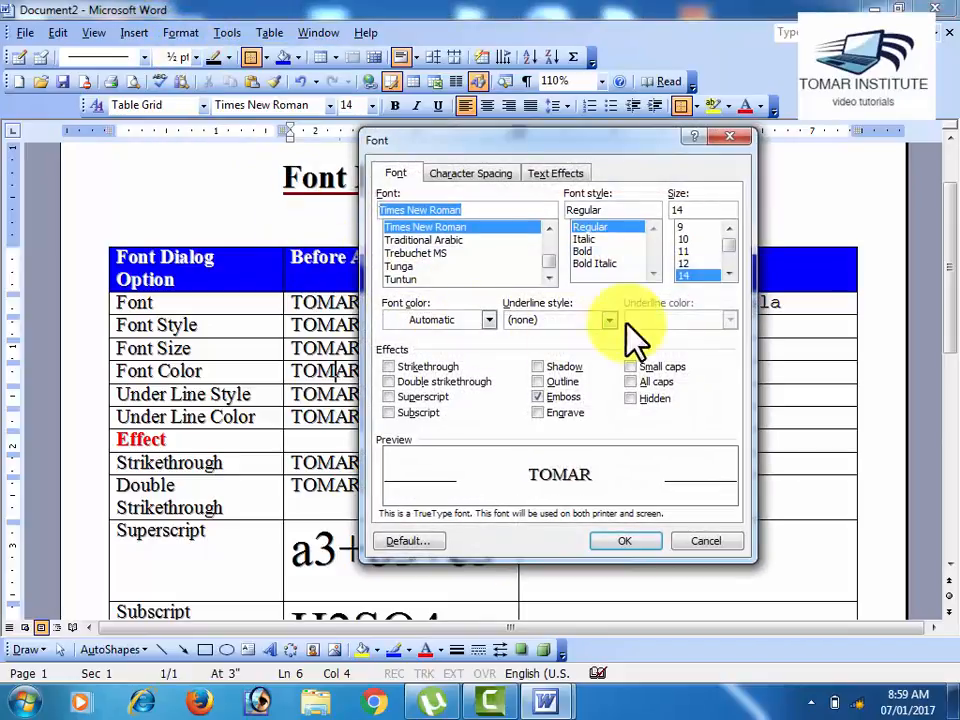
scroll(731, 272, "down", 4)
scroll(733, 265, "down", 1)
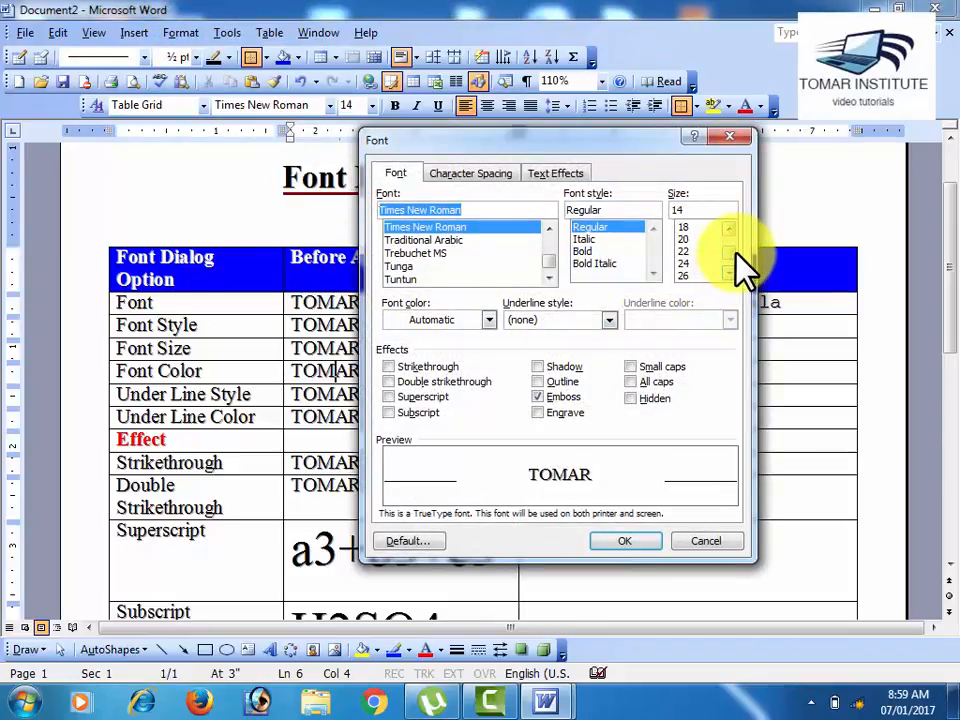
scroll(735, 258, "down", 2)
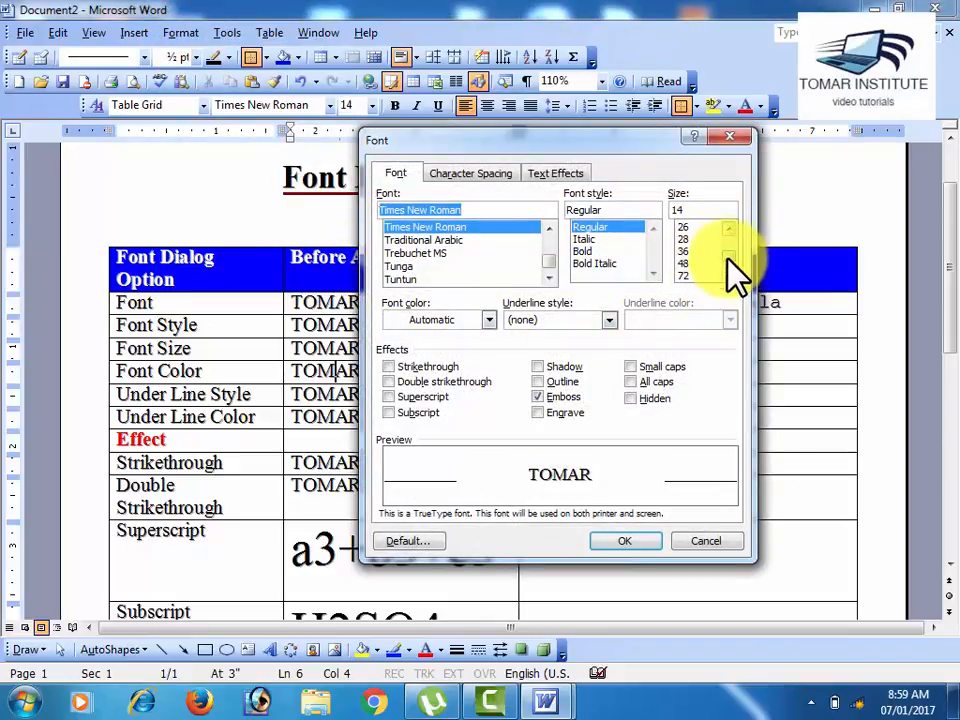
left_click_drag(738, 260, 735, 240)
left_click(707, 230)
scroll(725, 265, "down", 5)
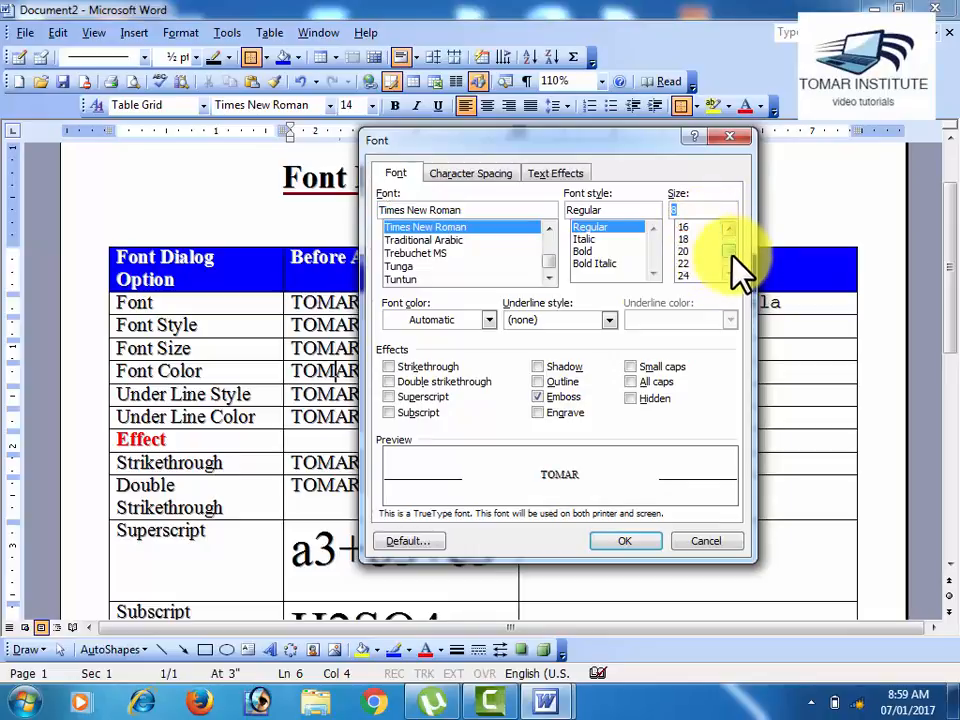
left_click(710, 277)
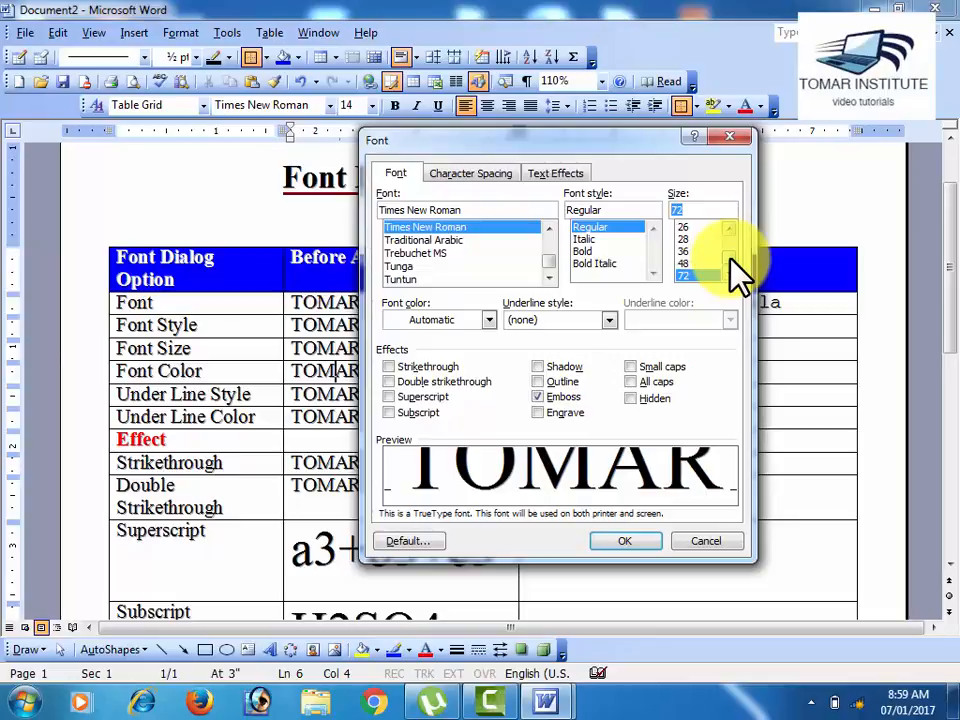
Step: Preview the same word at sizes 11, 36, 48 and 72, and discard the font size changes
left_click_drag(727, 257, 722, 245)
left_click(708, 263)
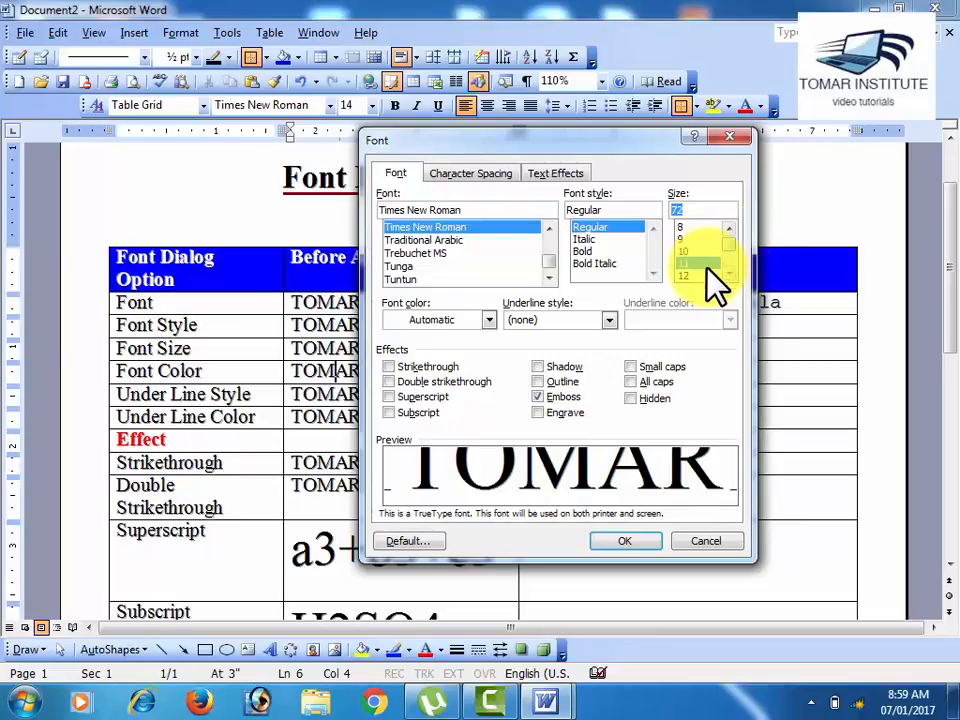
scroll(733, 272, "down", 3)
left_click(731, 274)
left_click(731, 274)
left_click(731, 274)
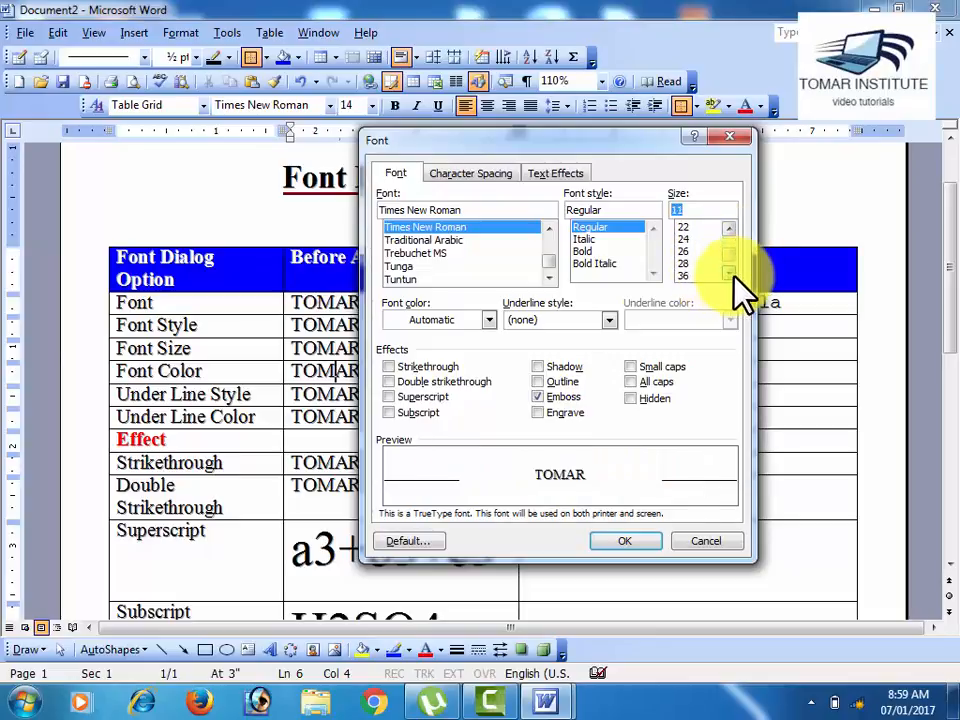
left_click(704, 276)
left_click(731, 274)
left_click(731, 274)
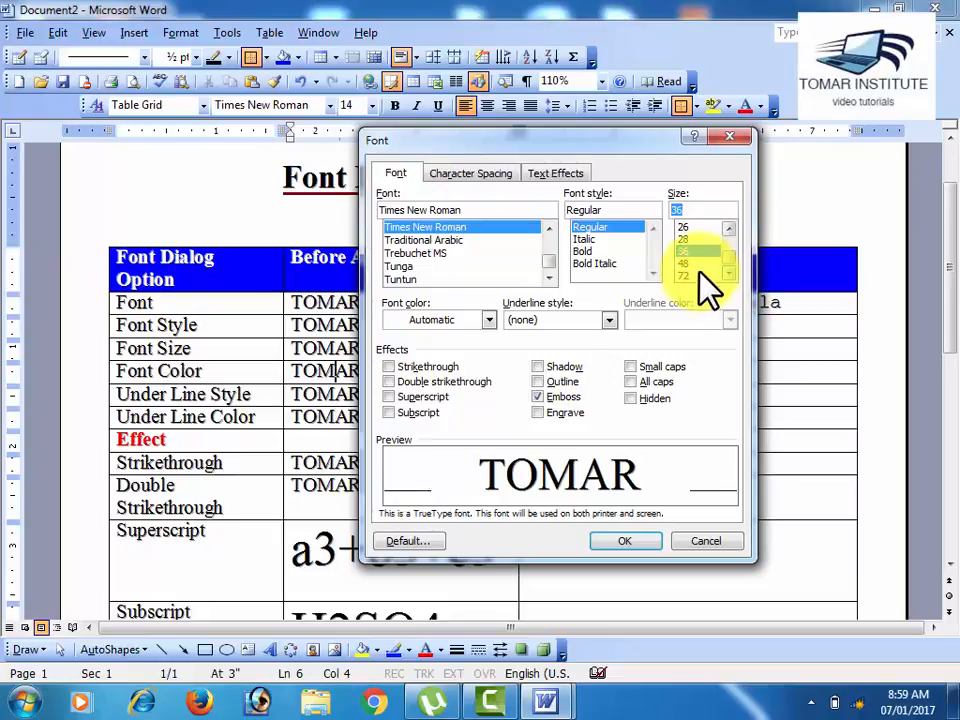
left_click(700, 263)
left_click(711, 251)
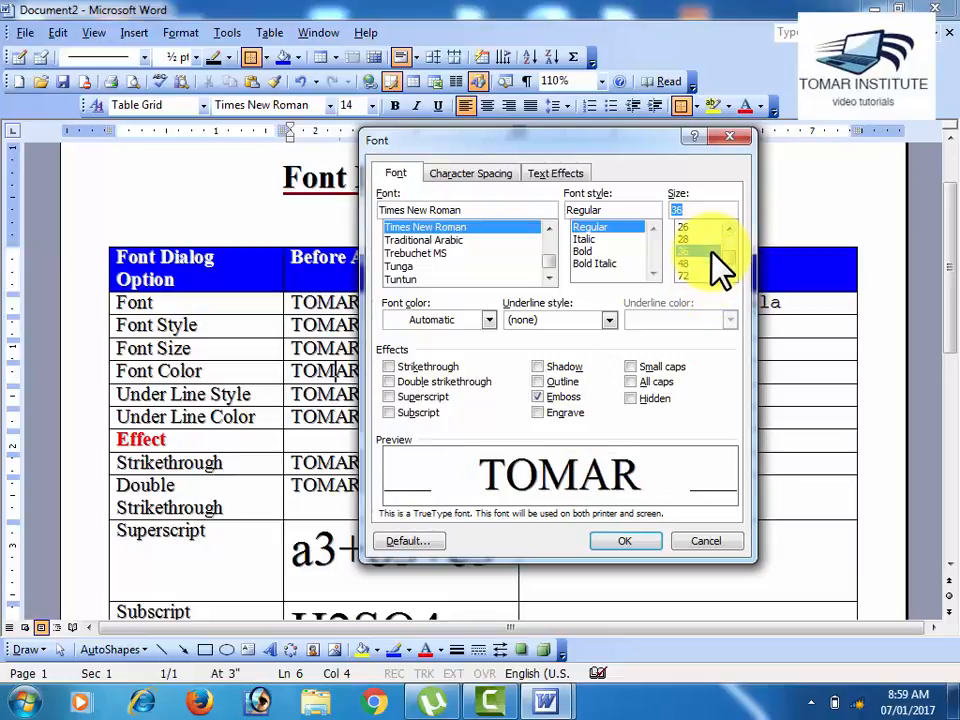
left_click(702, 275)
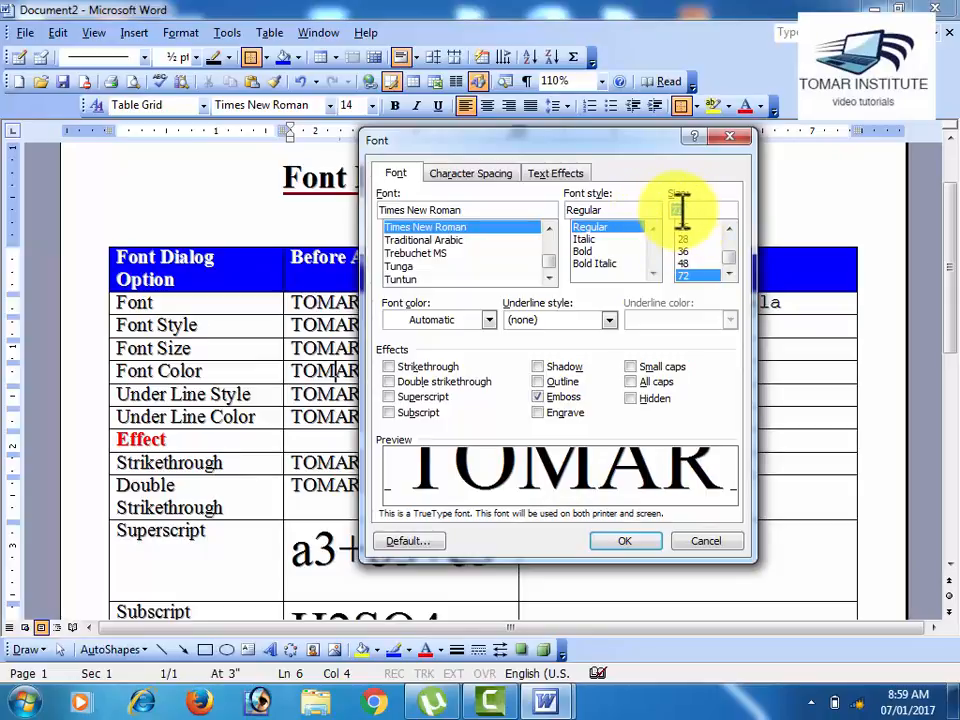
left_click(712, 542)
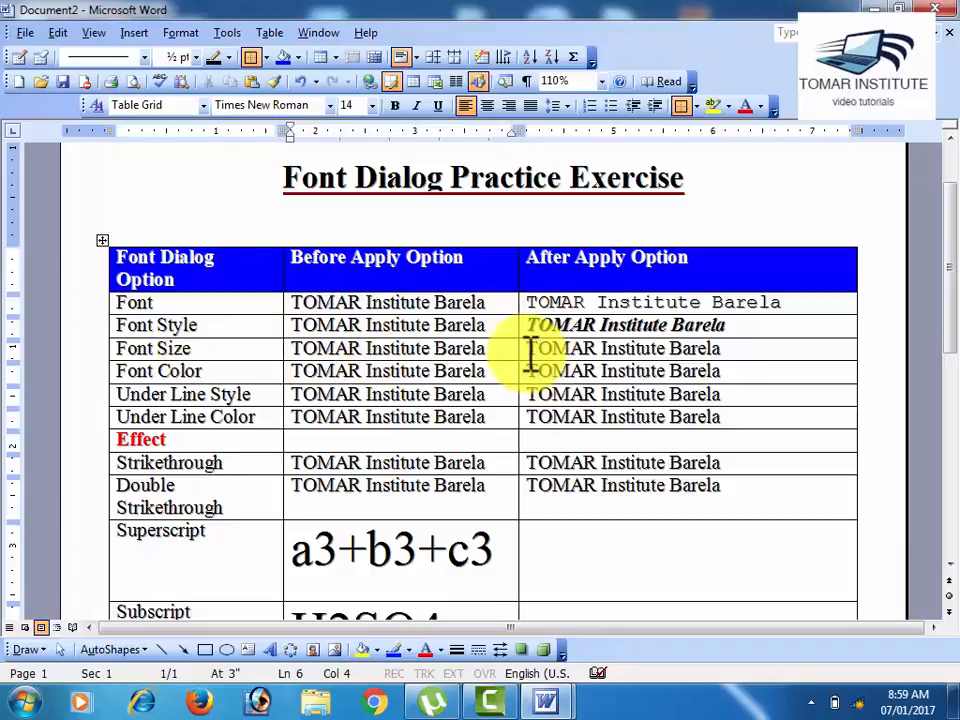
Step: Set the Font Size row's sample text in the After Apply Option column to size 26 through the Font dialog
left_click_drag(533, 352, 741, 349)
left_click(180, 33)
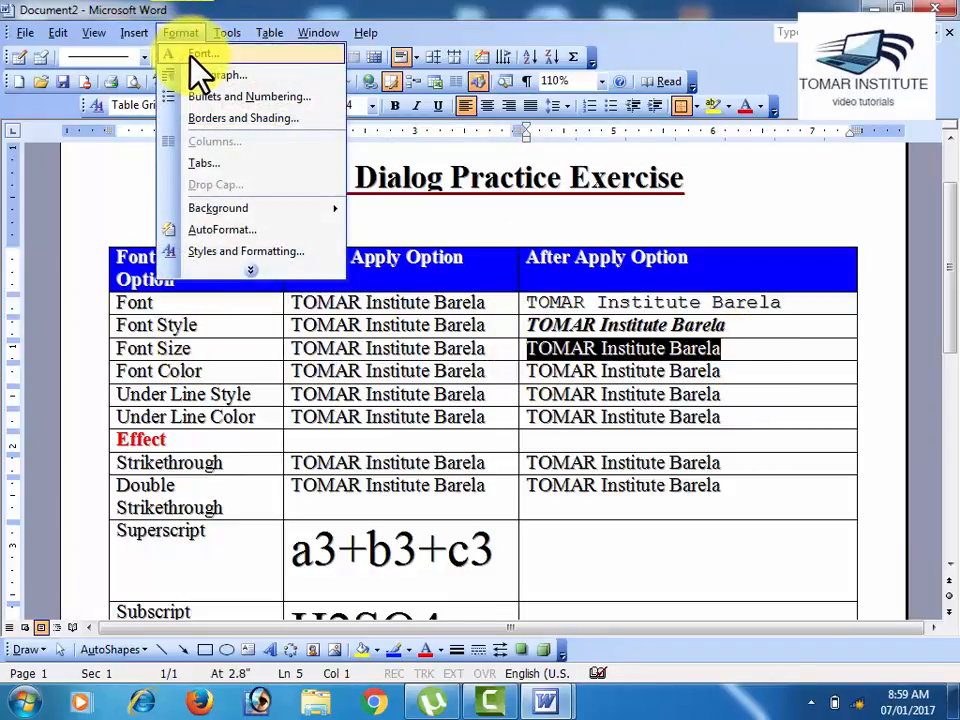
left_click(203, 57)
scroll(735, 285, "down", 3)
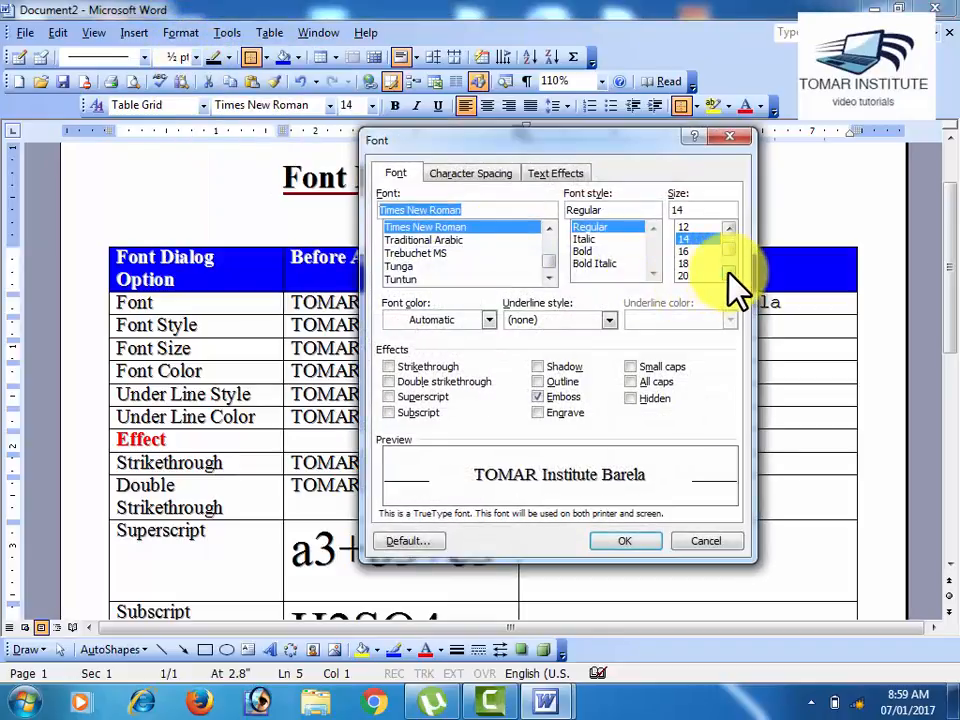
left_click(700, 263)
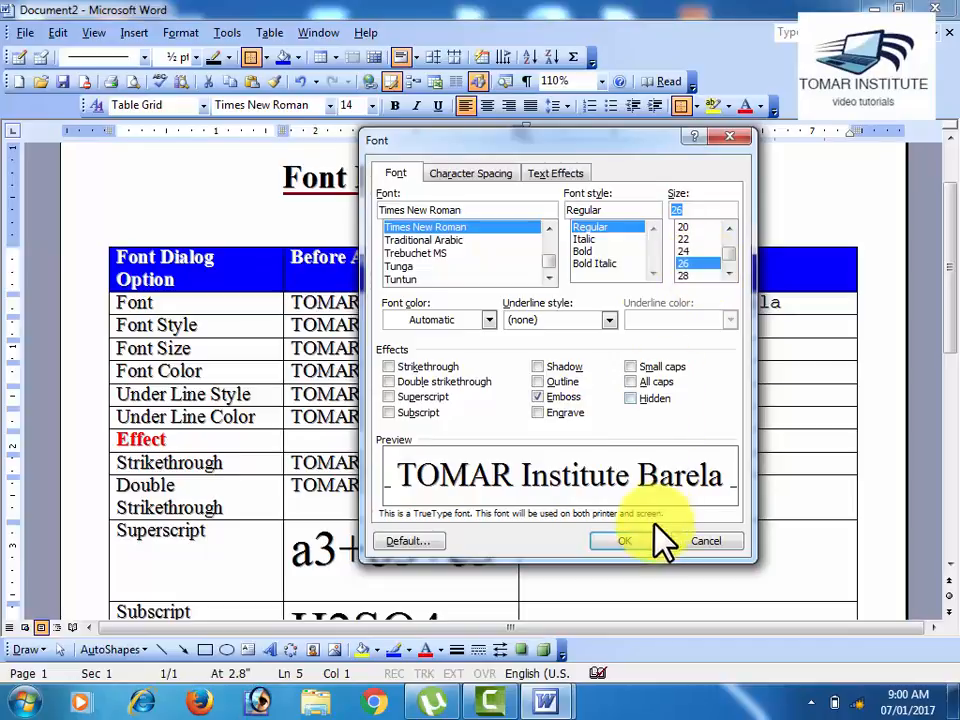
left_click(632, 541)
left_click(634, 401)
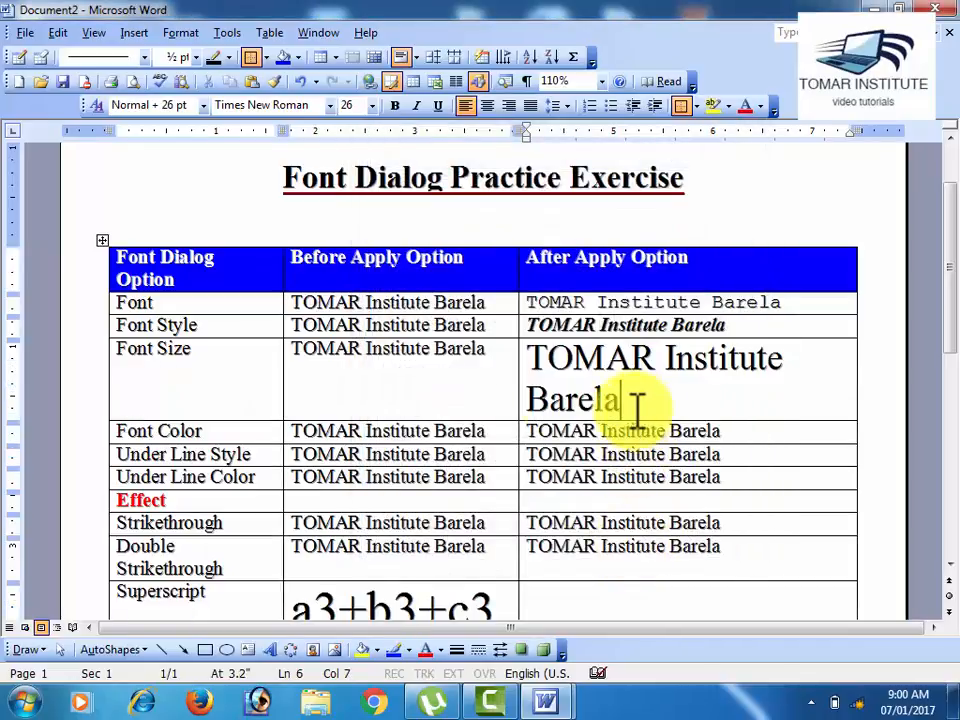
left_click(450, 355)
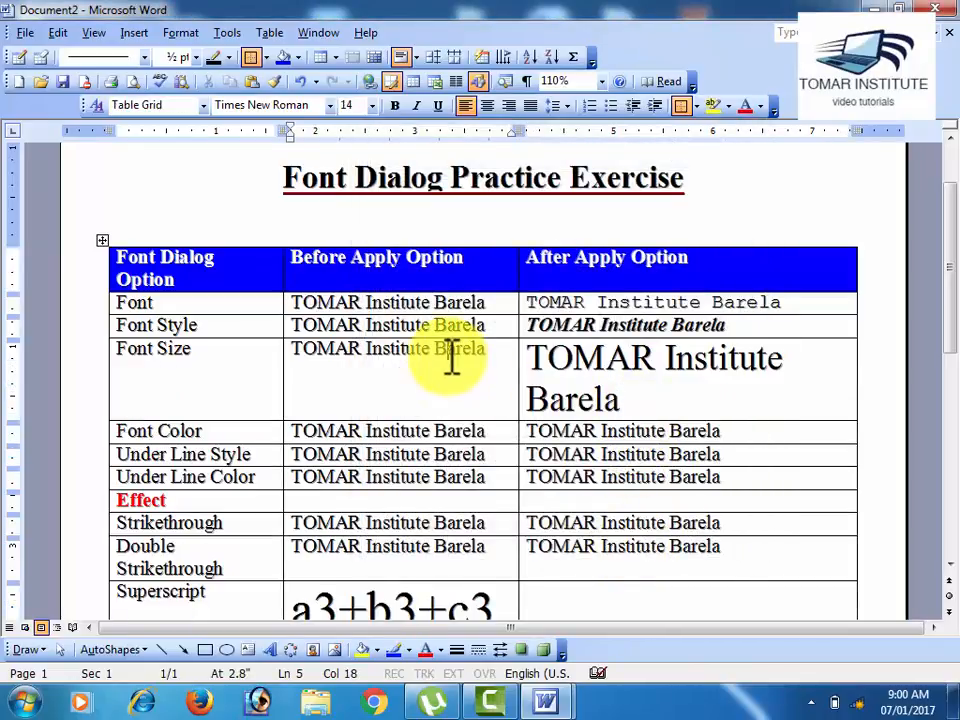
Step: Compare the Font Size row's sample text in the Before Apply Option and After Apply Option columns
left_click(588, 360)
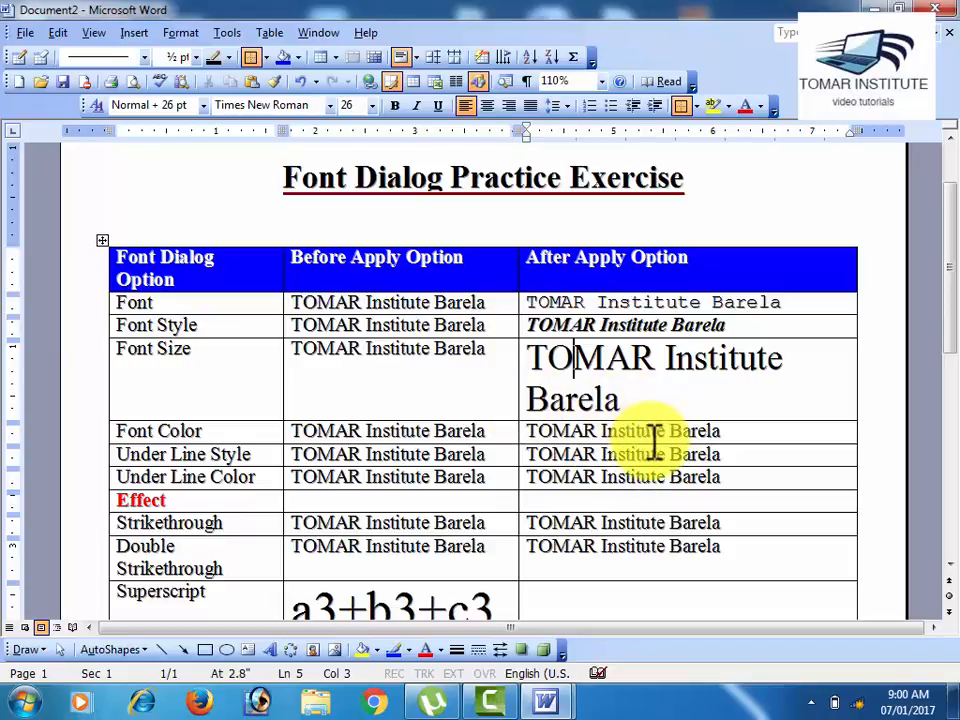
left_click_drag(486, 349, 315, 352)
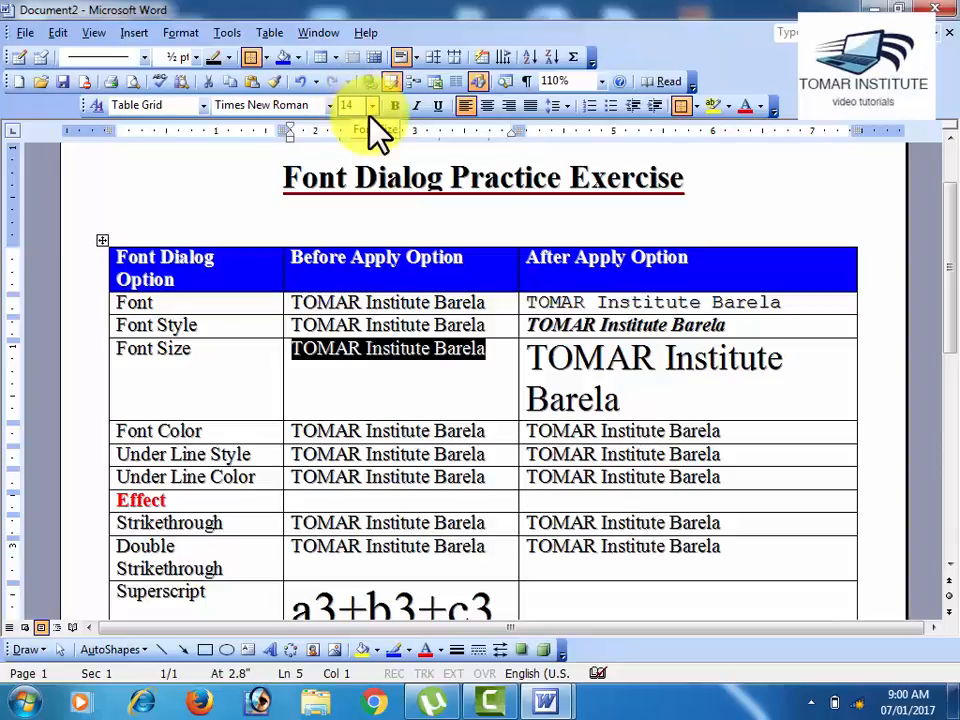
left_click_drag(632, 396, 545, 358)
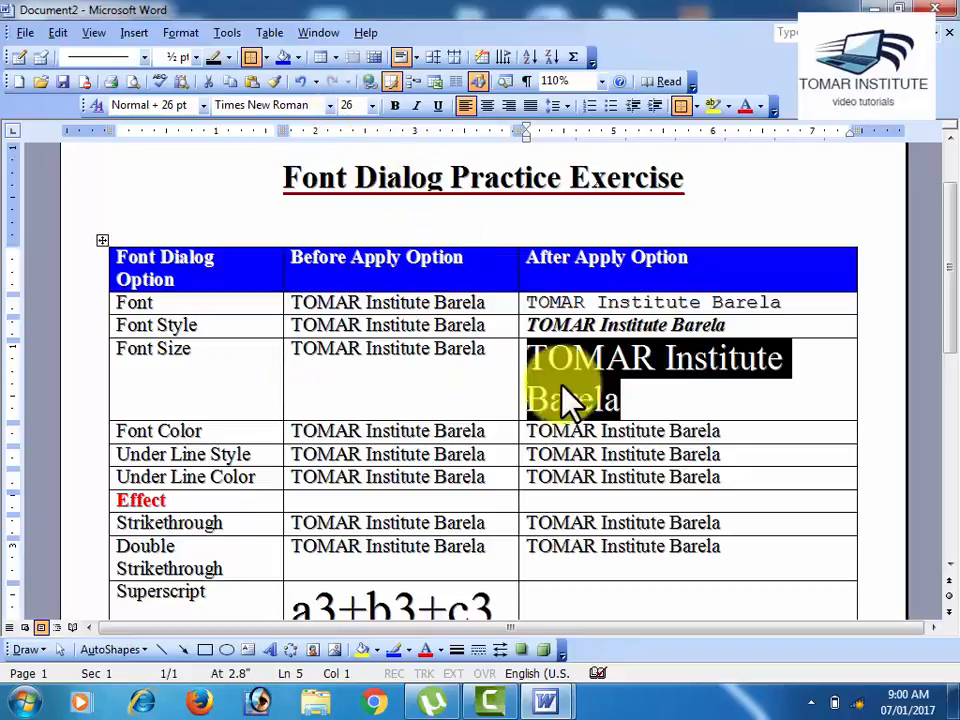
left_click(578, 499)
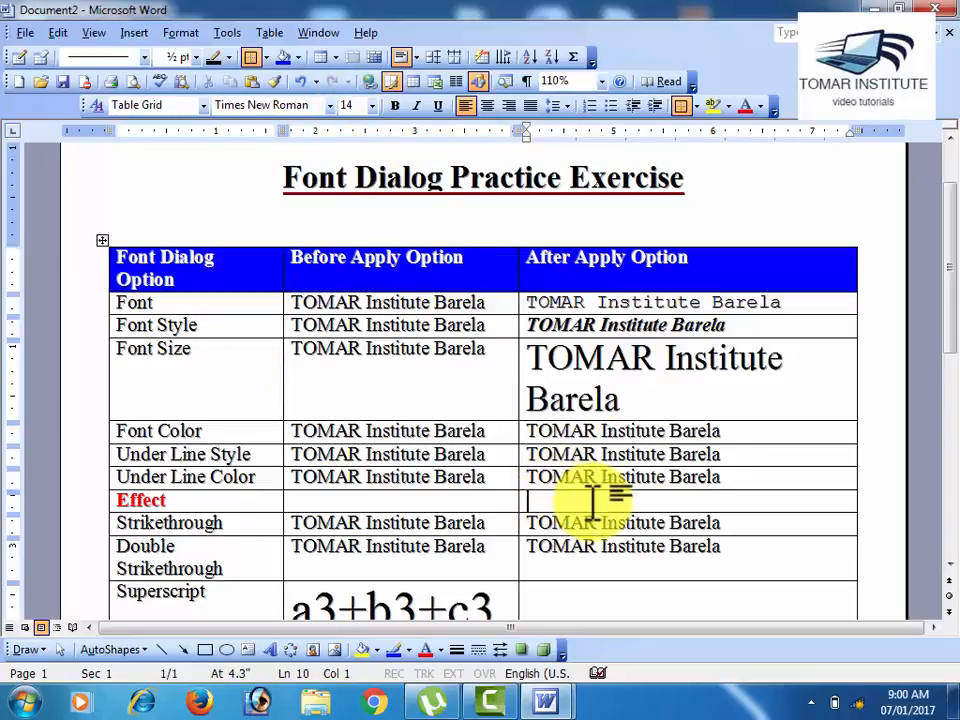
Step: Choose red as the font color in the Font dialog for the Font Color row's After Apply Option sample text
scroll(600, 500, "down", 2)
left_click_drag(729, 328, 523, 330)
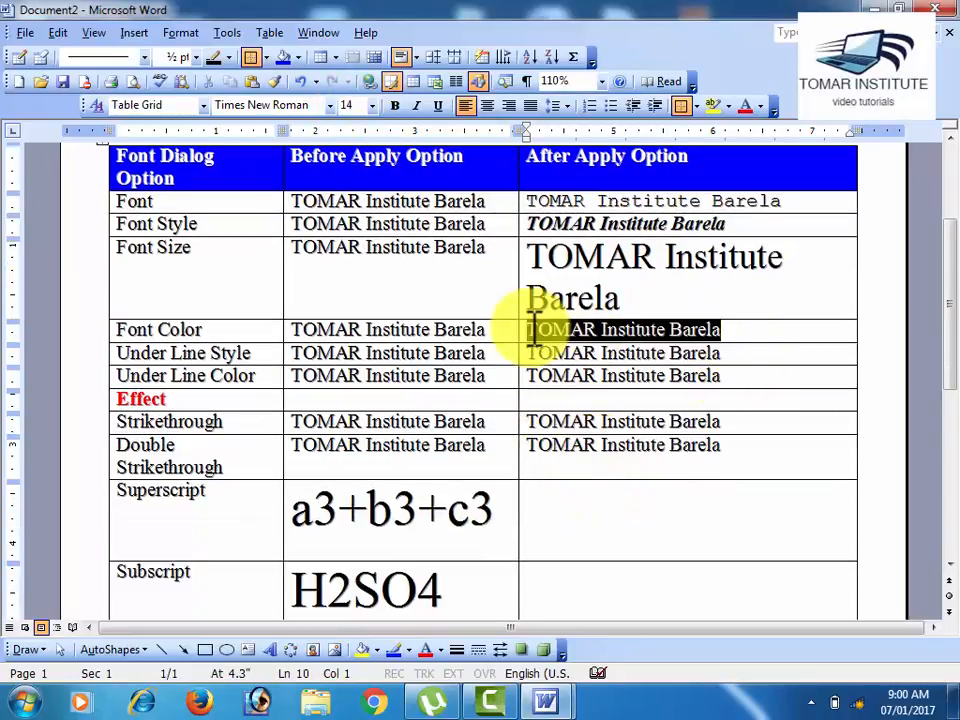
left_click(188, 34)
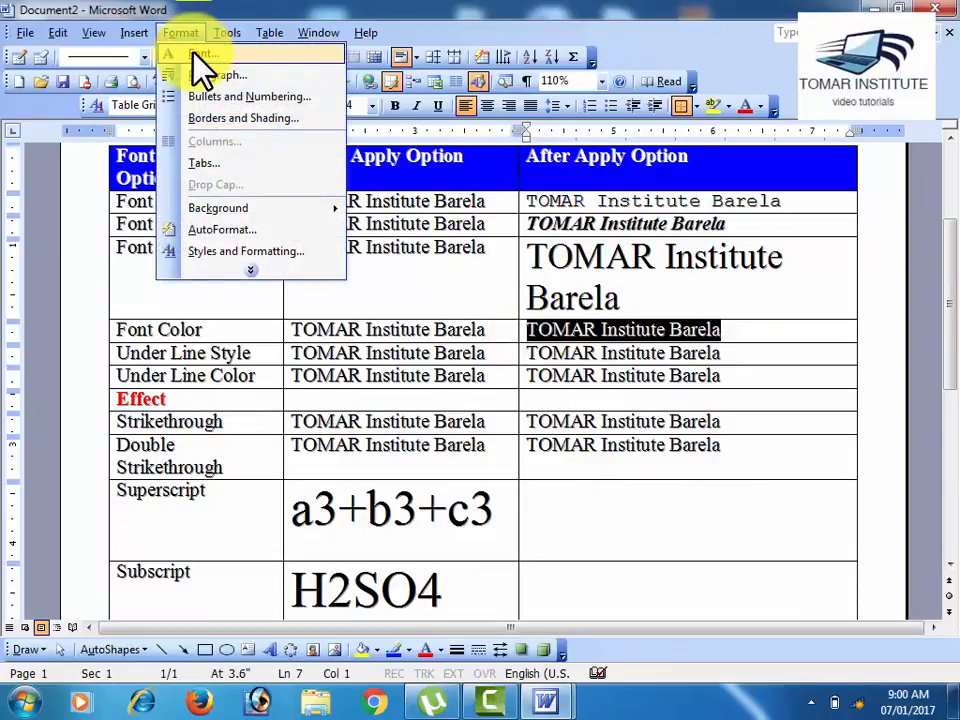
left_click(195, 57)
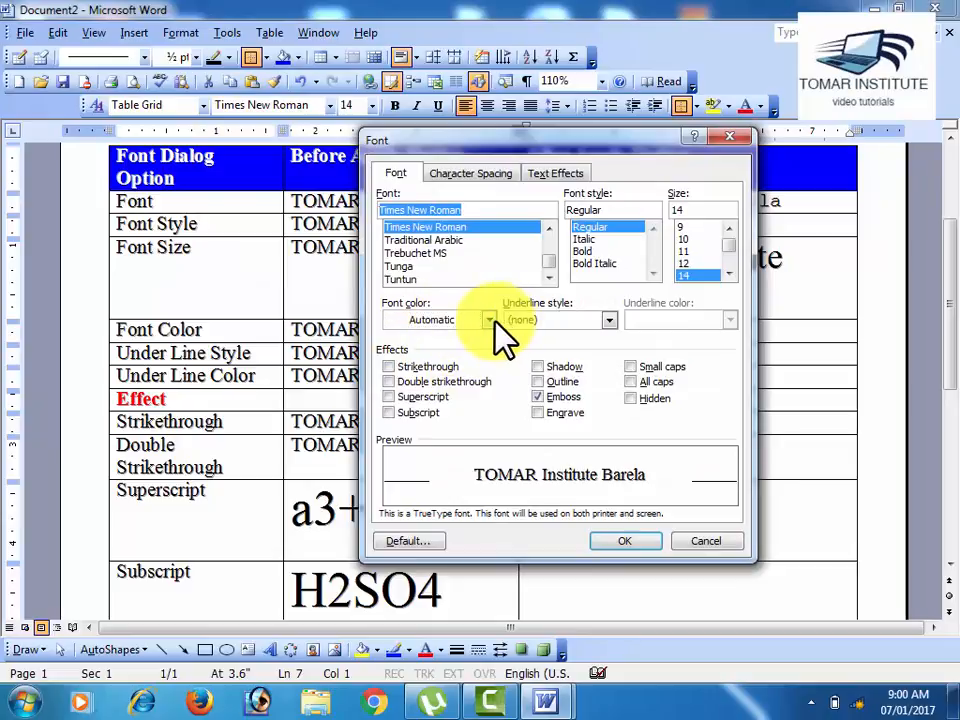
left_click(490, 320)
left_click(418, 402)
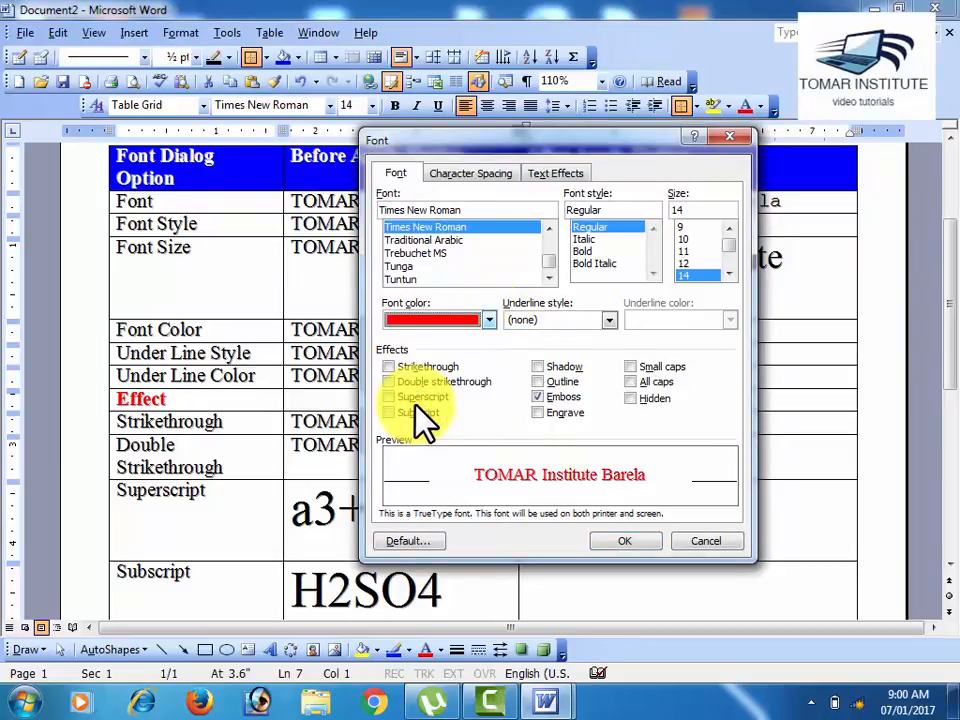
Step: Try yellow and orange shades from the standard colors of the extended color palette, and return to red
left_click(489, 320)
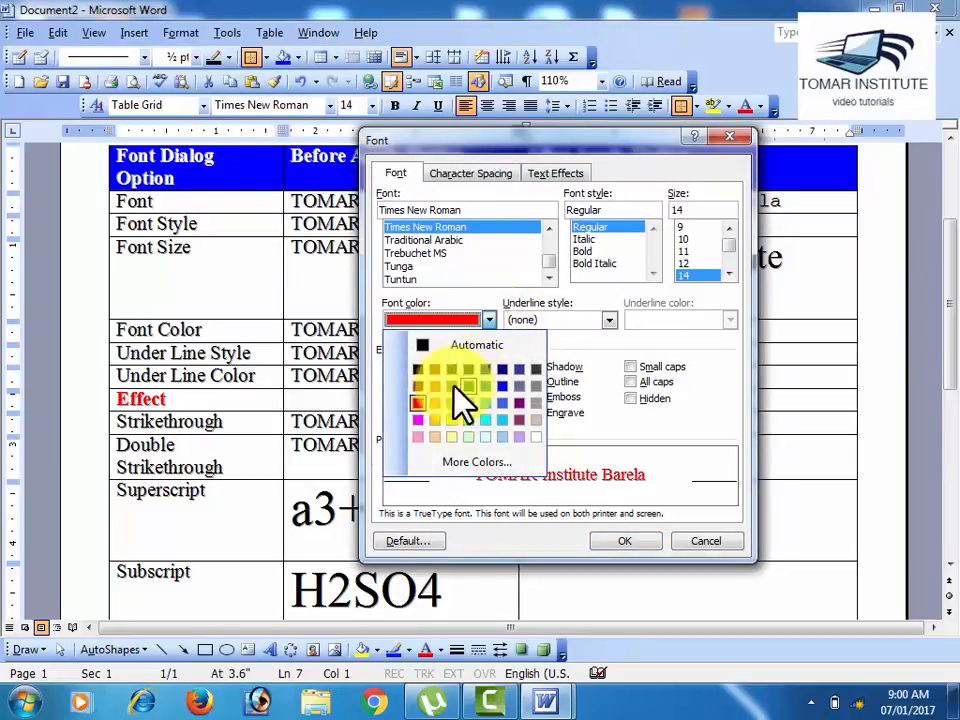
left_click(465, 462)
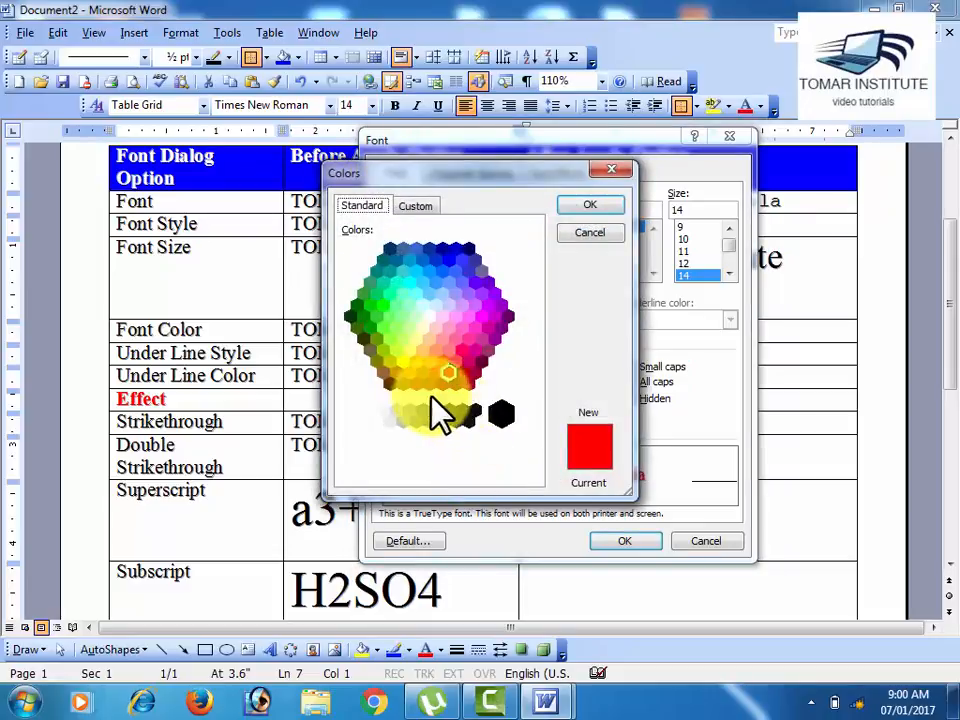
left_click(410, 374)
left_click(452, 362)
left_click(424, 360)
left_click(408, 368)
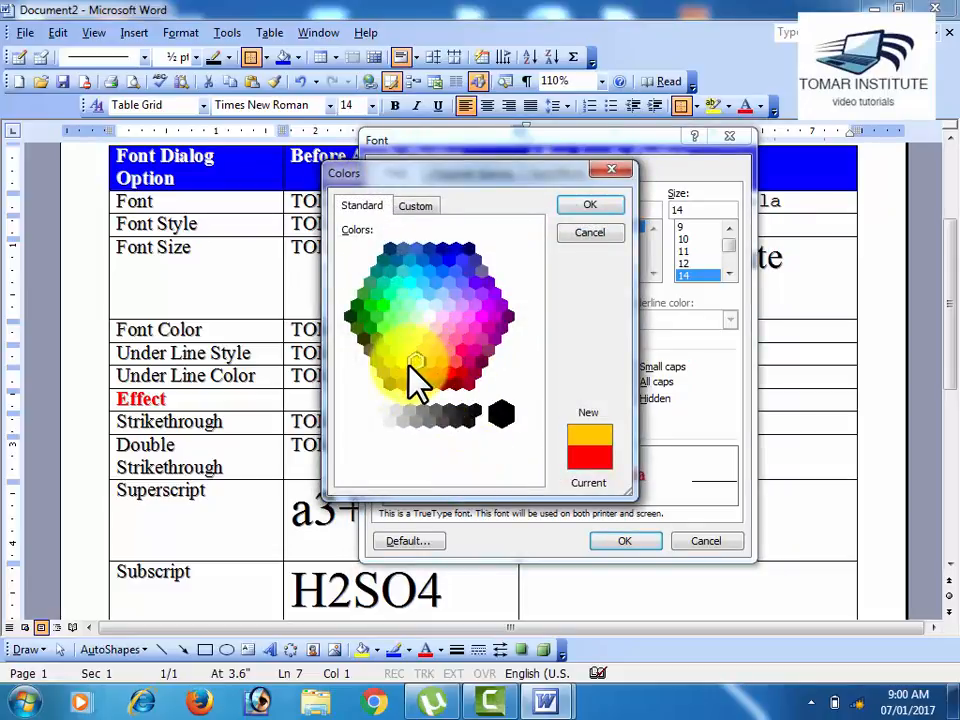
left_click(433, 372)
left_click(449, 375)
left_click(430, 362)
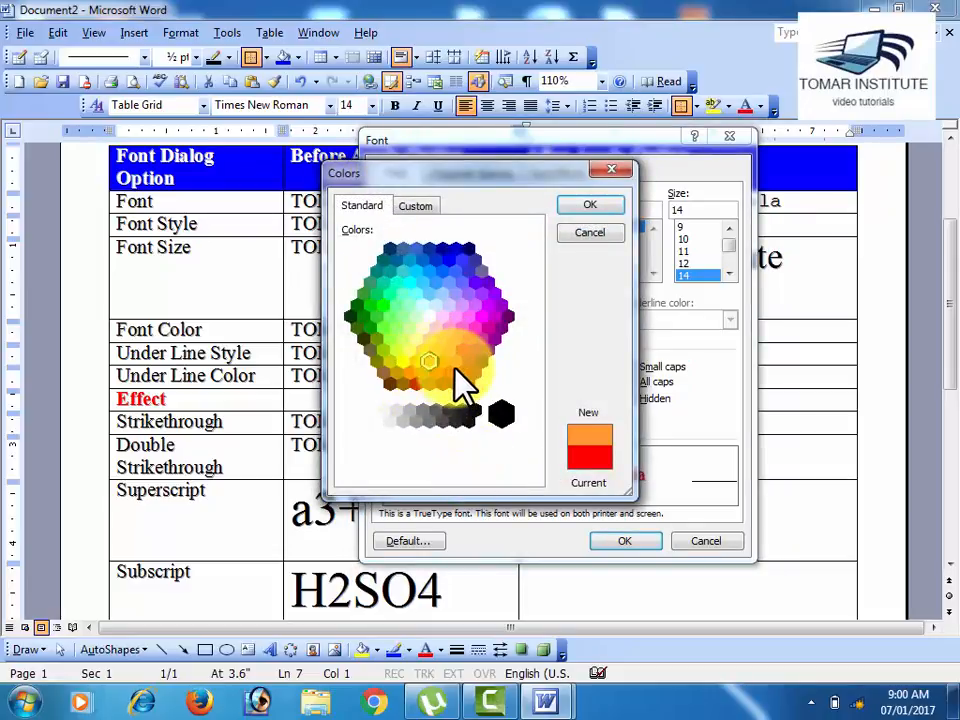
left_click(449, 374)
left_click(594, 208)
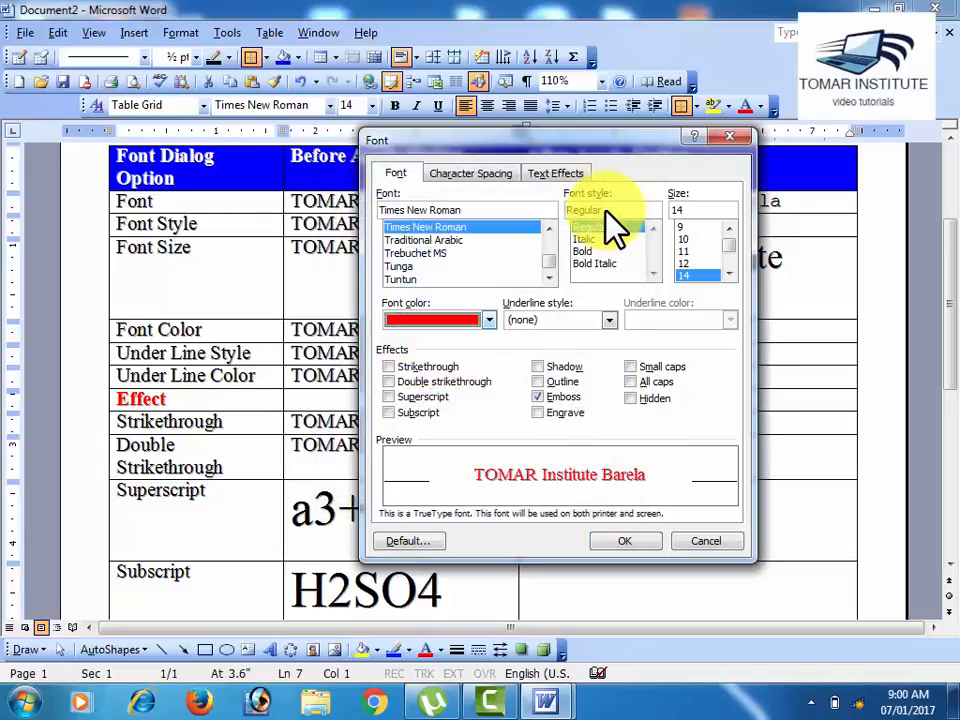
Step: Apply the red font color to the Font Color row's sample text and deselect it
left_click(637, 545)
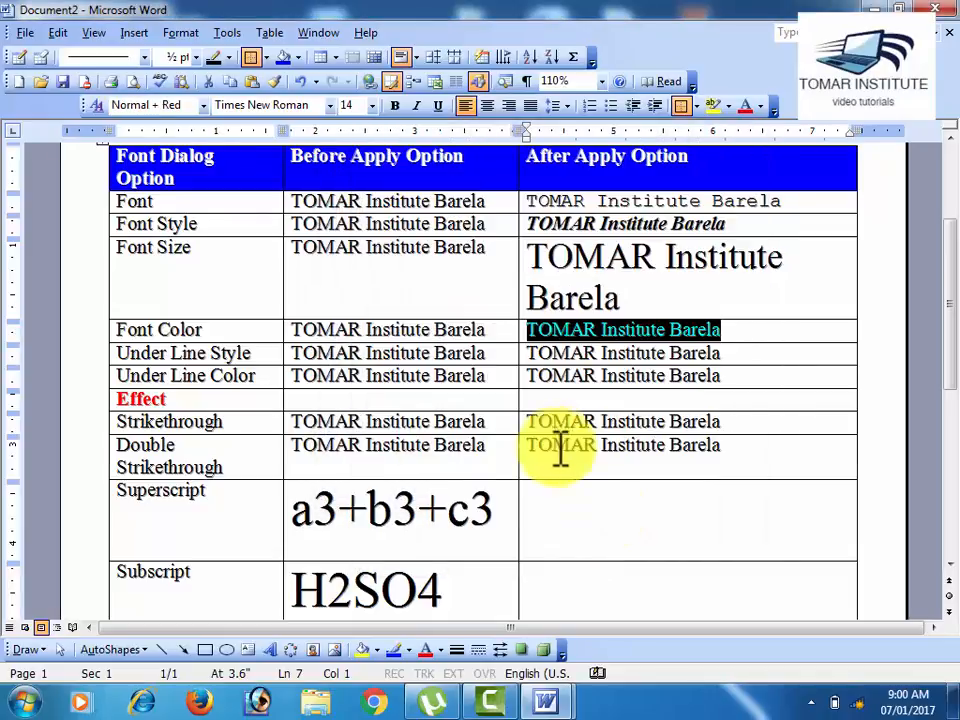
left_click(556, 446)
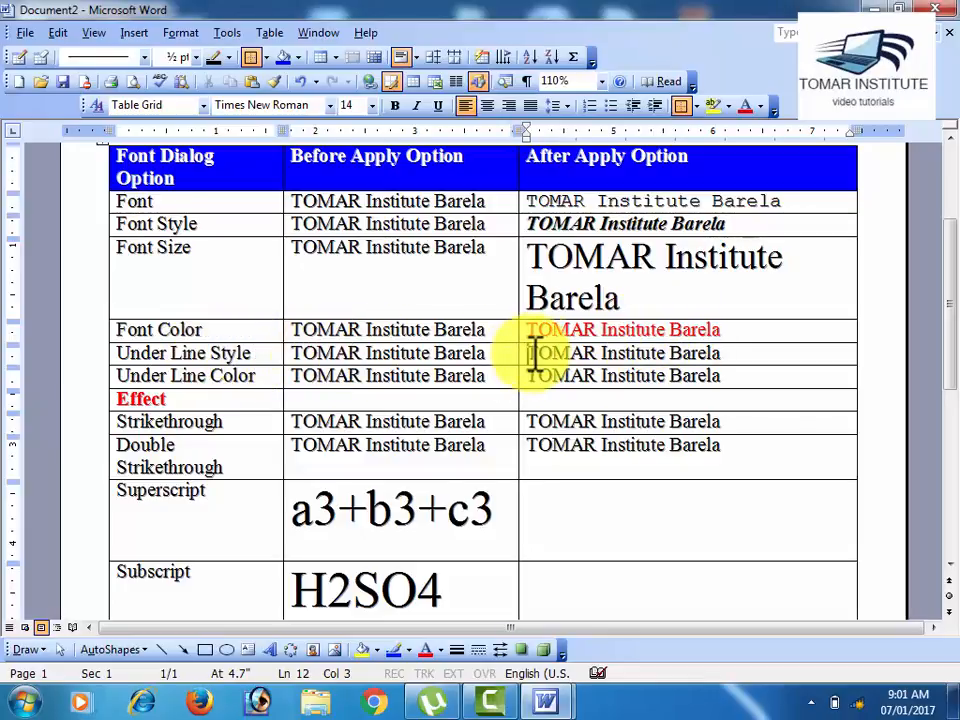
Step: Choose the Words only underline style in the Font dialog for the Under Line Style row's After Apply Option sample text
left_click_drag(535, 355, 714, 354)
left_click(183, 32)
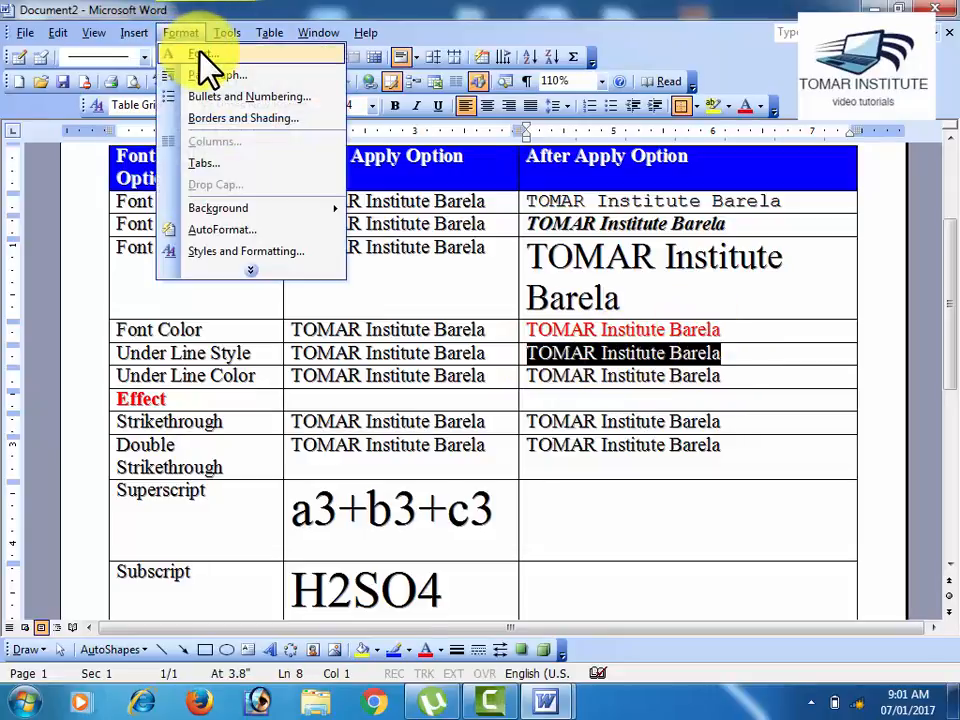
left_click(202, 55)
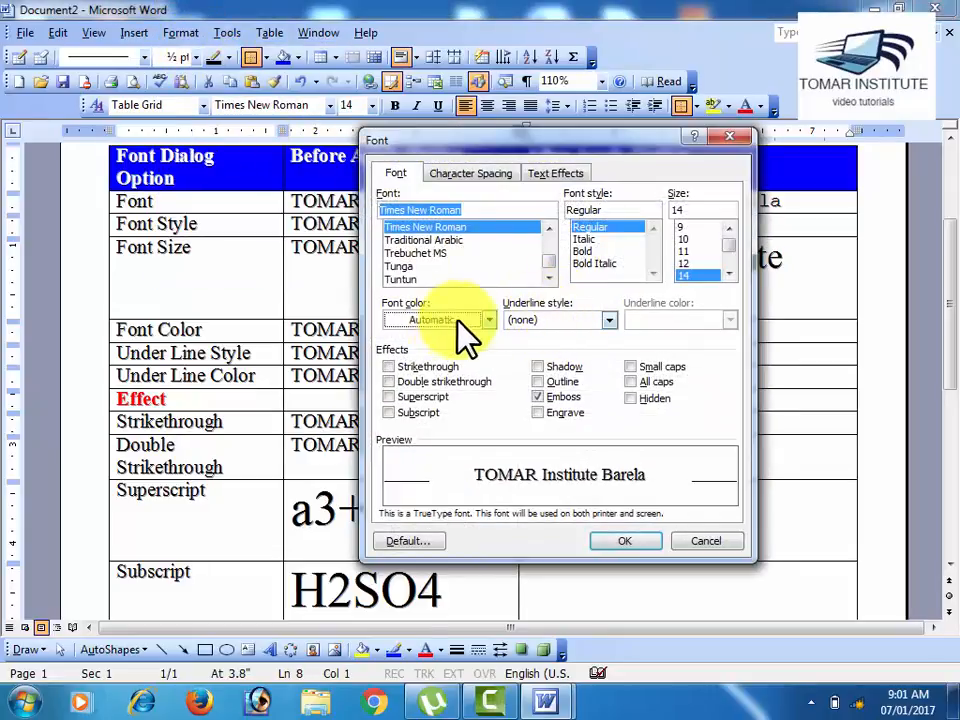
left_click(612, 321)
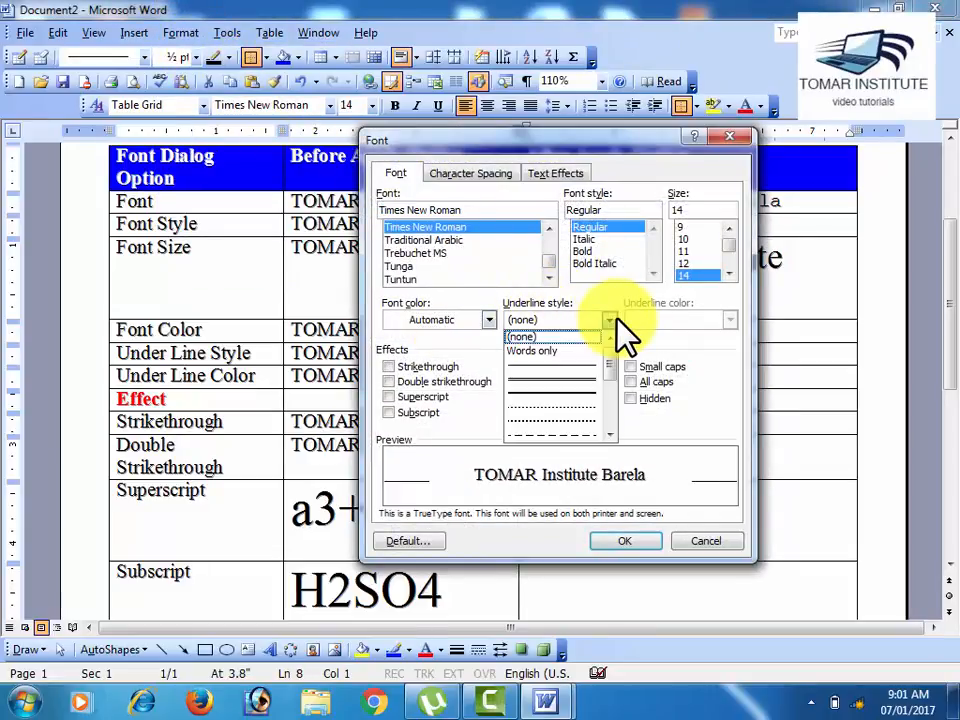
left_click(545, 351)
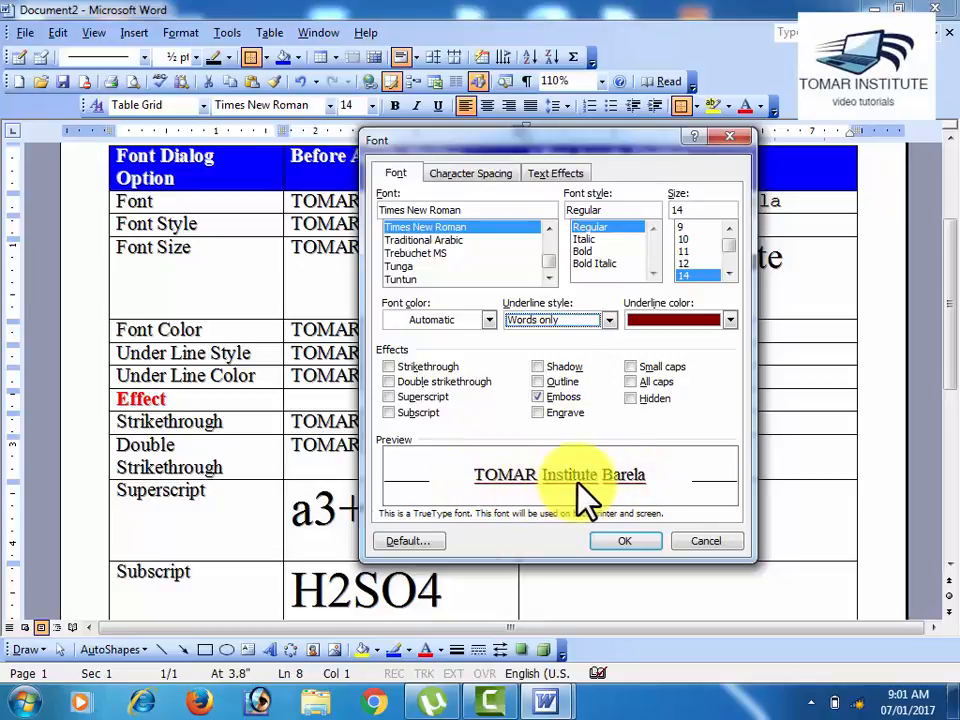
Step: Preview the double, thick and thick dash-dot underline styles on the Under Line Style row's sample text
left_click(609, 320)
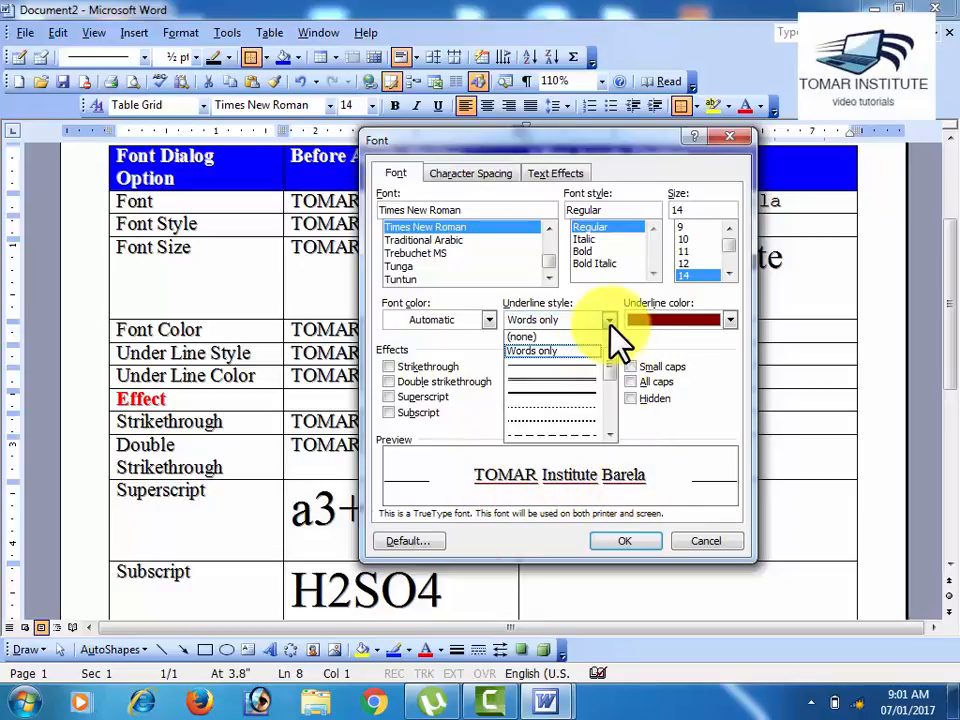
left_click(579, 403)
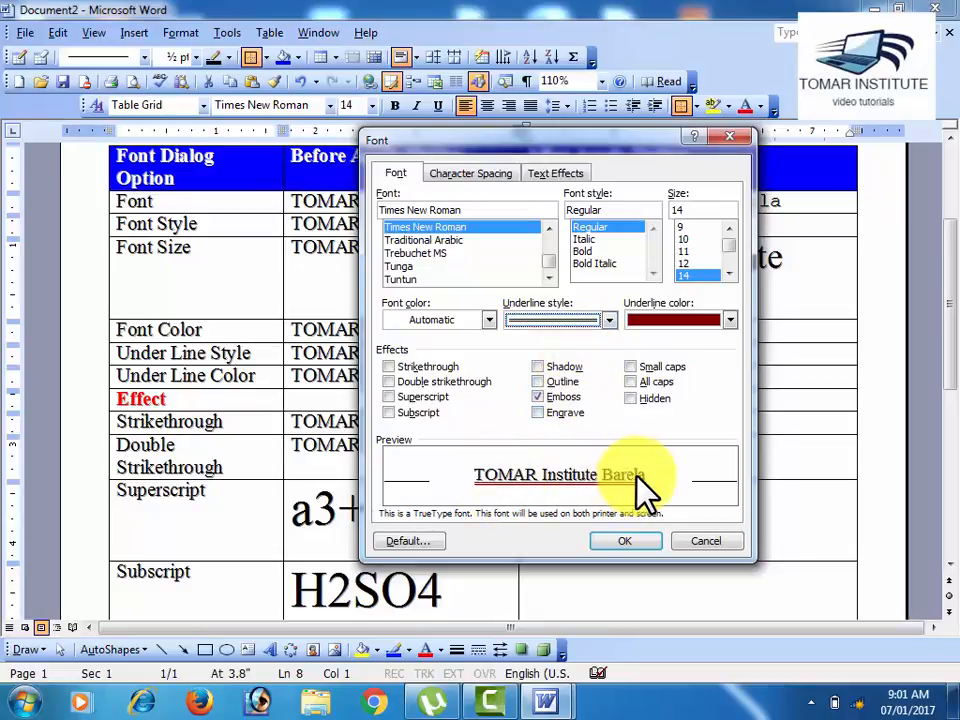
left_click(608, 320)
left_click(579, 403)
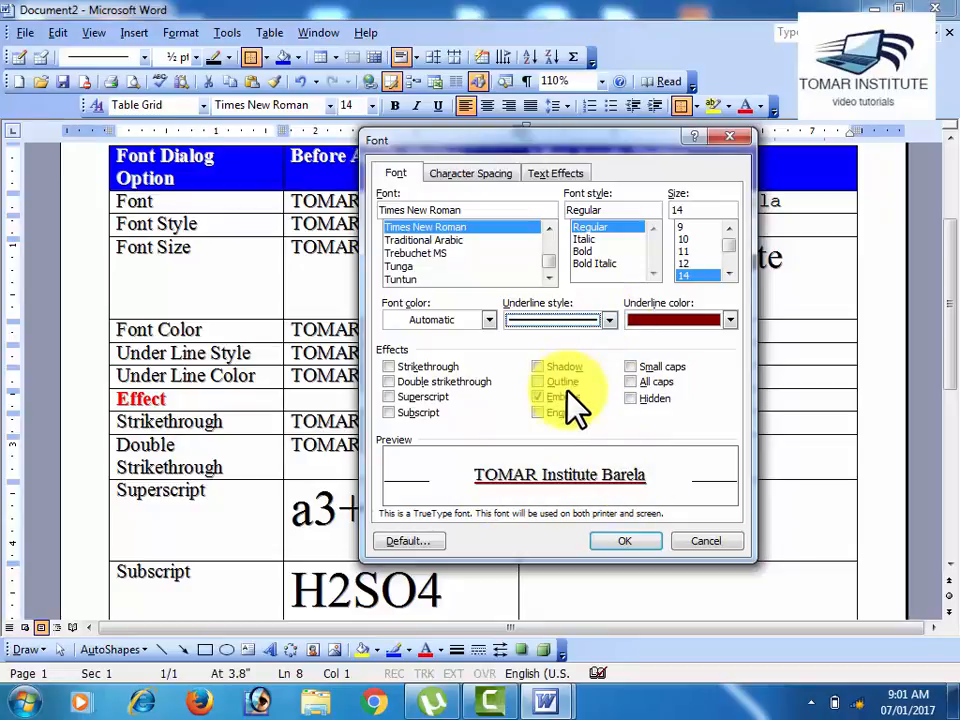
left_click(612, 321)
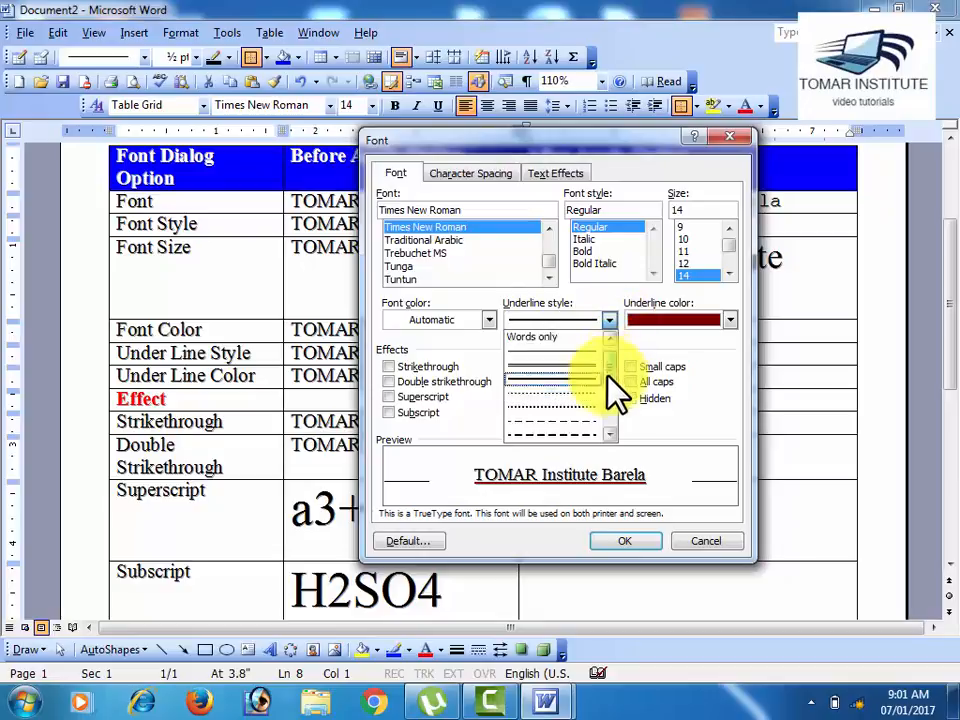
scroll(620, 400, "down", 2)
left_click(588, 445)
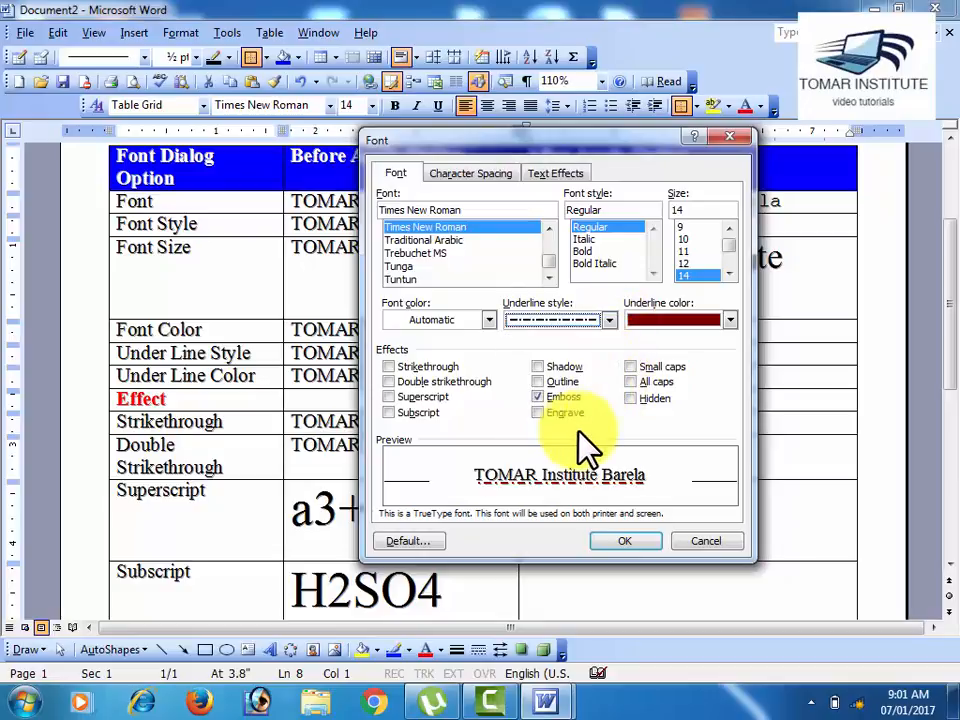
left_click(579, 396)
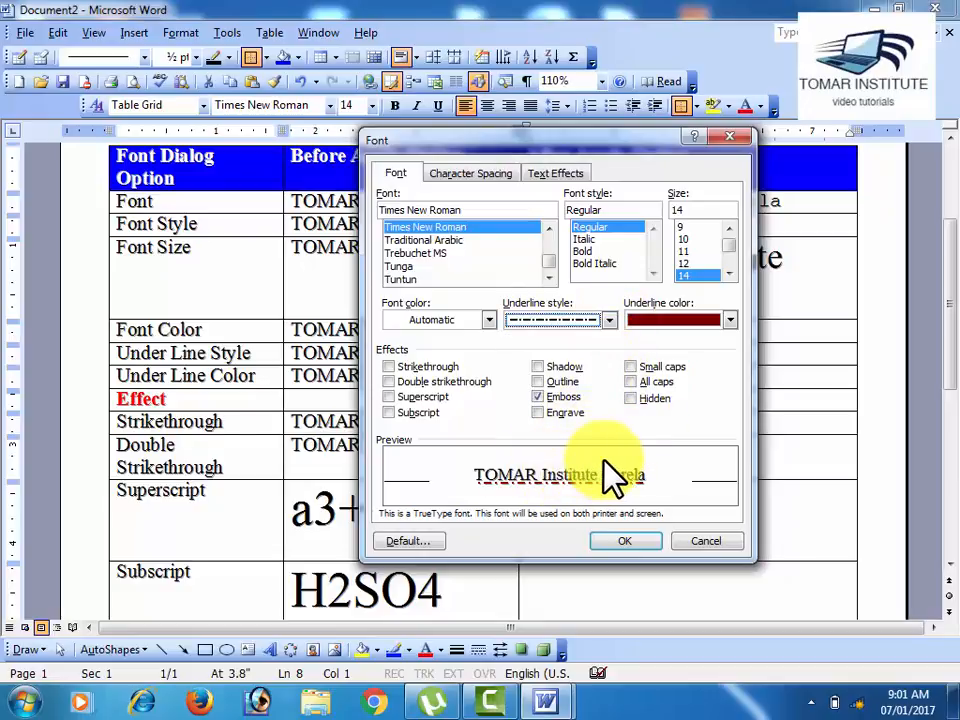
Step: Apply a double underline in dark blue to the Under Line Style row's After Apply Option sample text
left_click(609, 320)
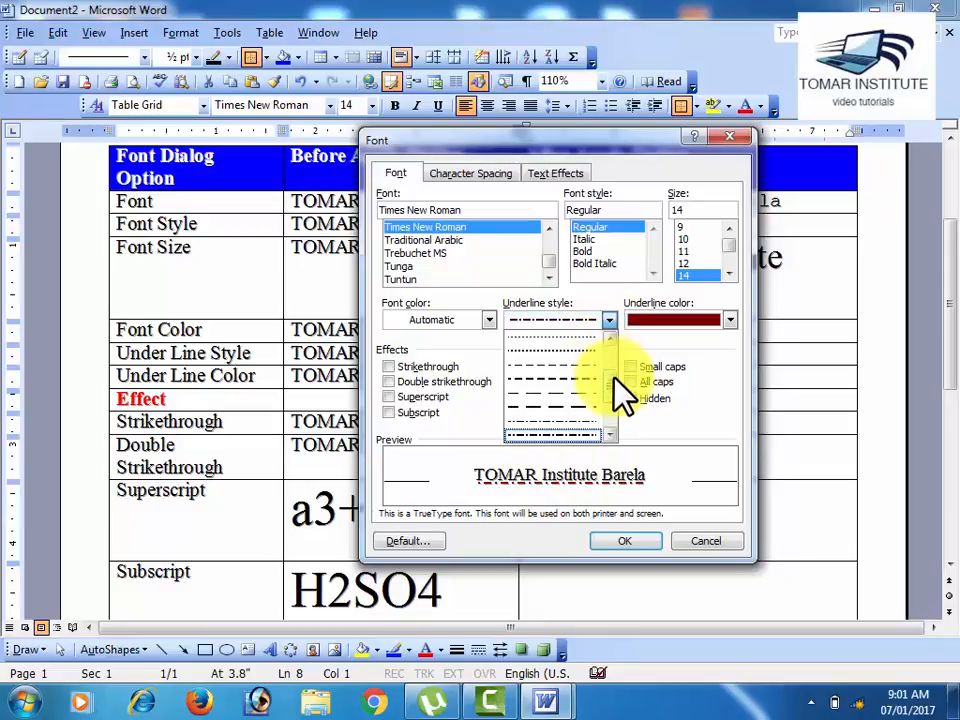
scroll(620, 395, "up", 5)
left_click(581, 392)
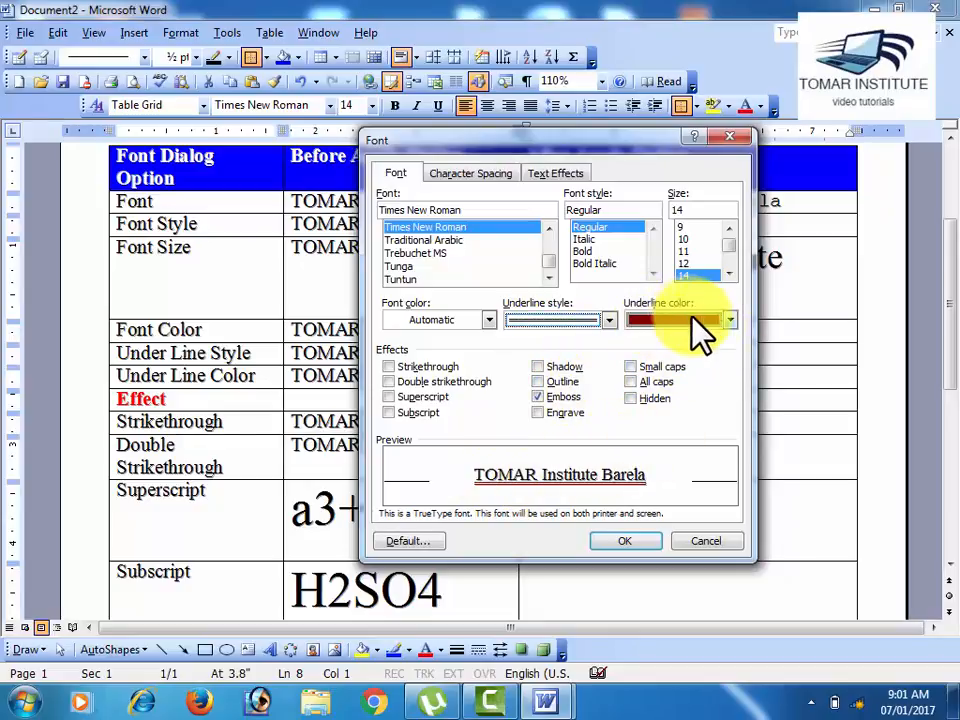
left_click(731, 320)
left_click(745, 370)
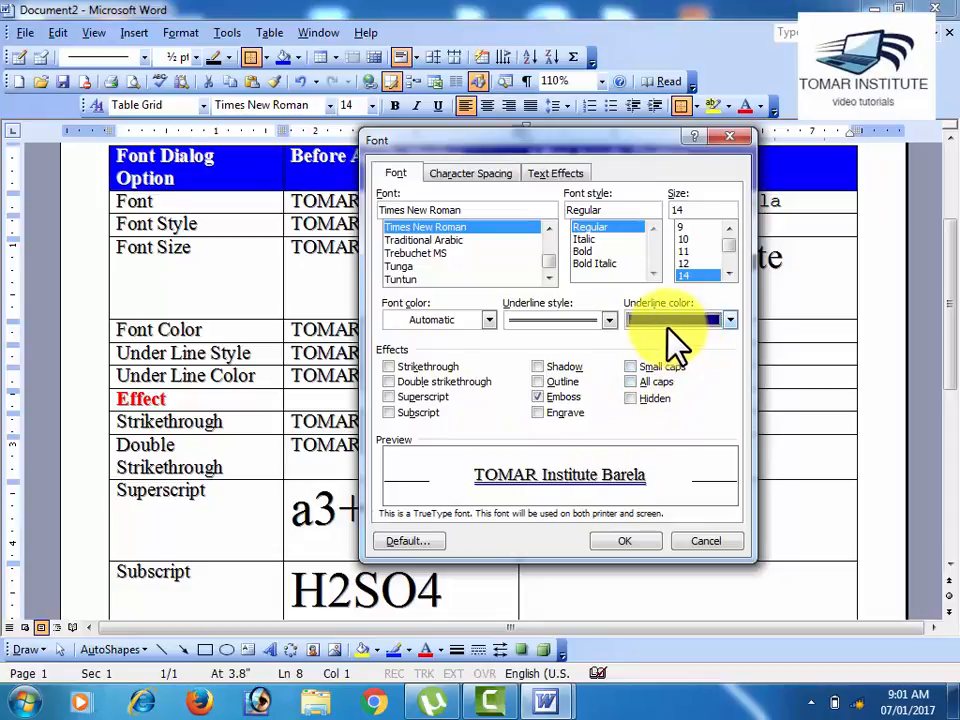
left_click(620, 541)
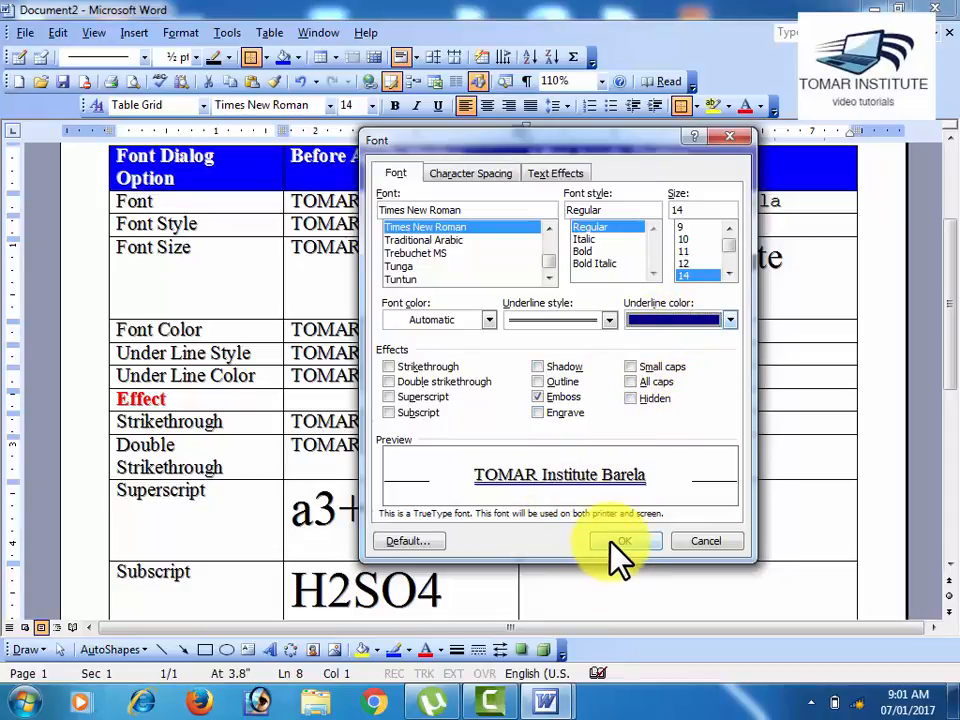
left_click(636, 425)
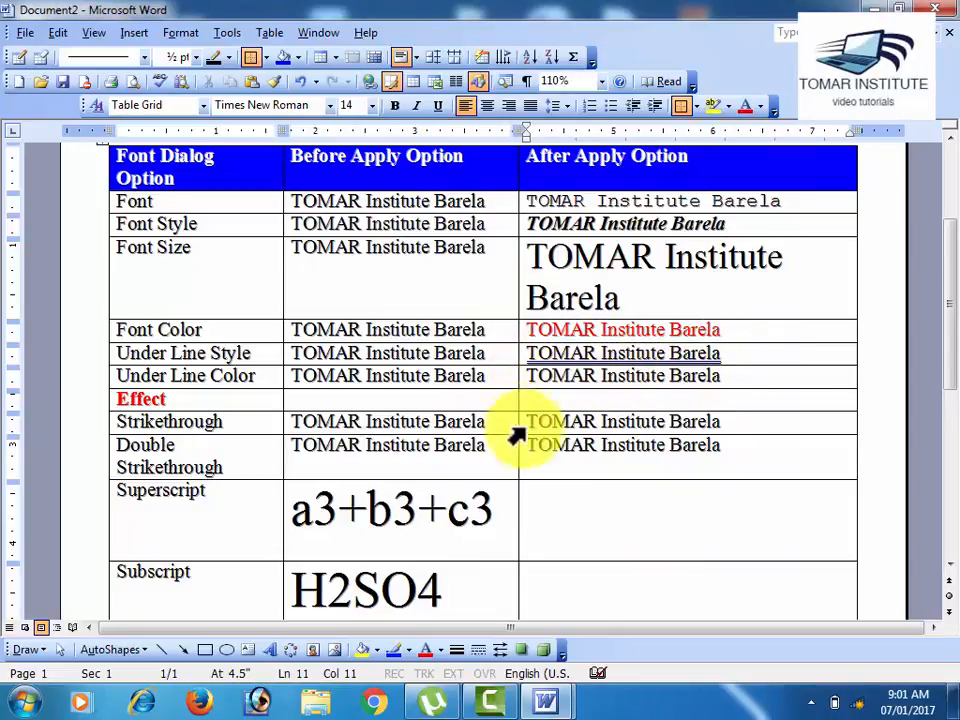
Step: Review the formatted sample texts in the After Apply Option column, from the Font row through the Under Line Style row
scroll(561, 470, "up", 2)
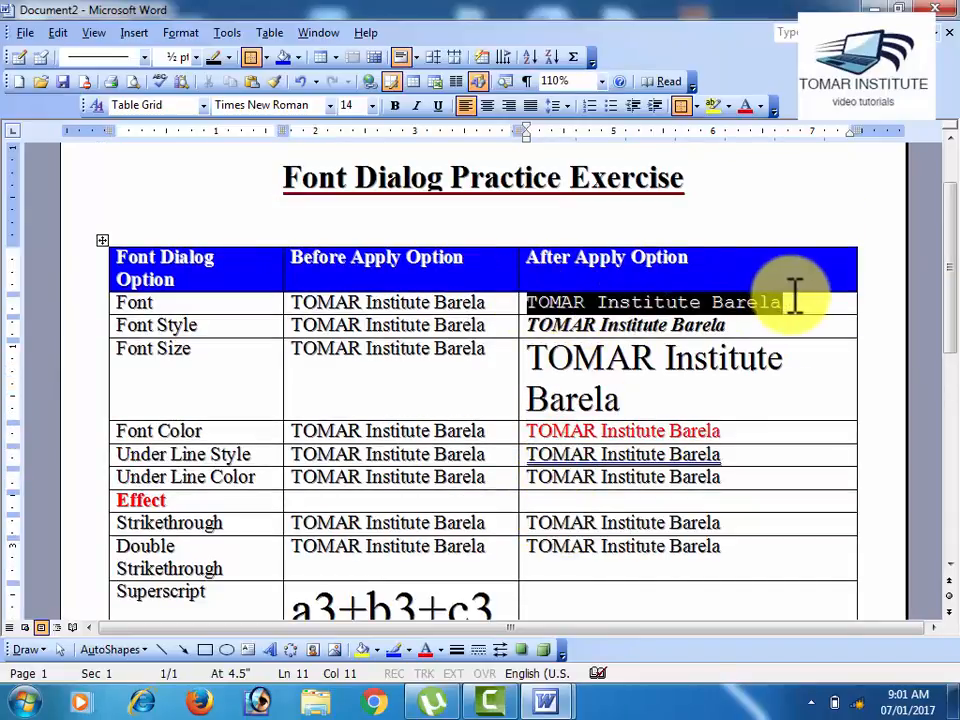
left_click_drag(785, 301, 740, 325)
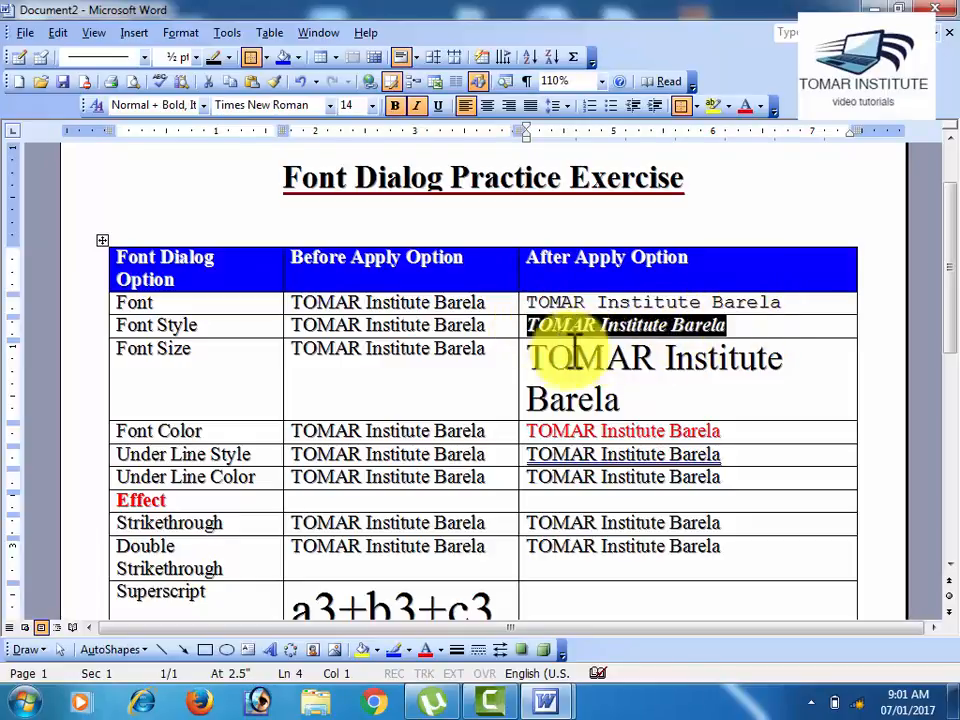
left_click_drag(546, 358, 682, 410)
scroll(682, 410, "down", 1)
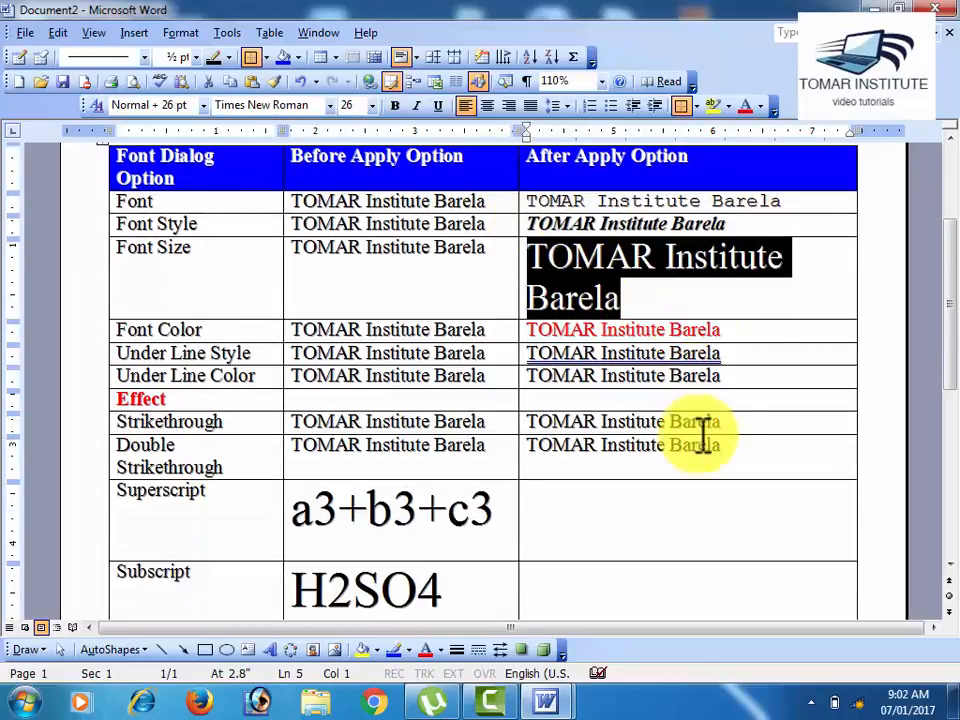
left_click_drag(754, 328, 529, 336)
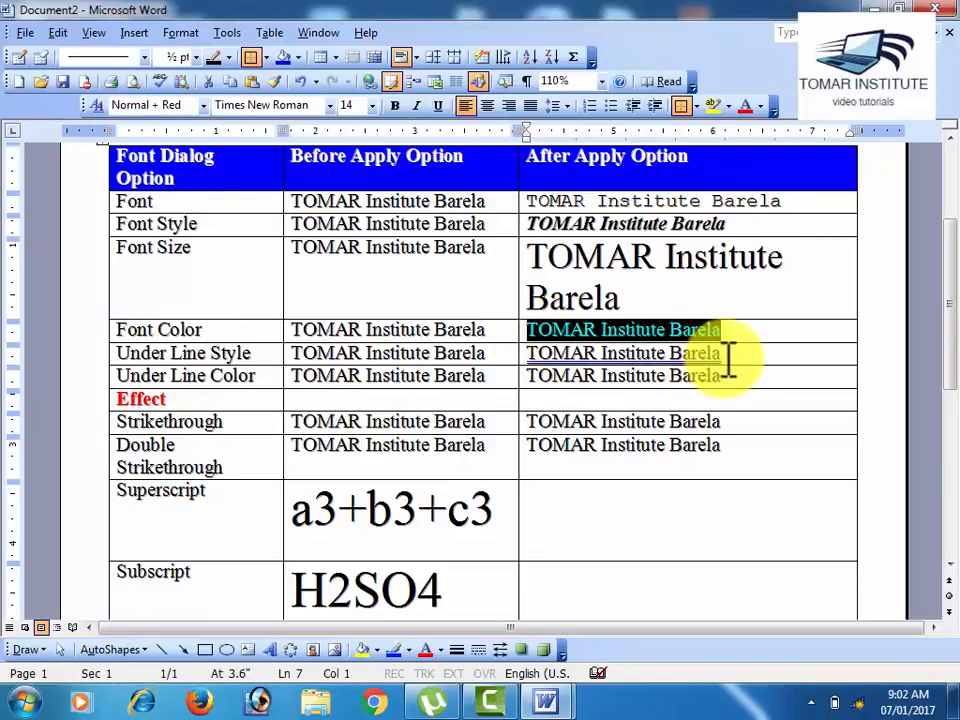
left_click_drag(739, 357, 558, 358)
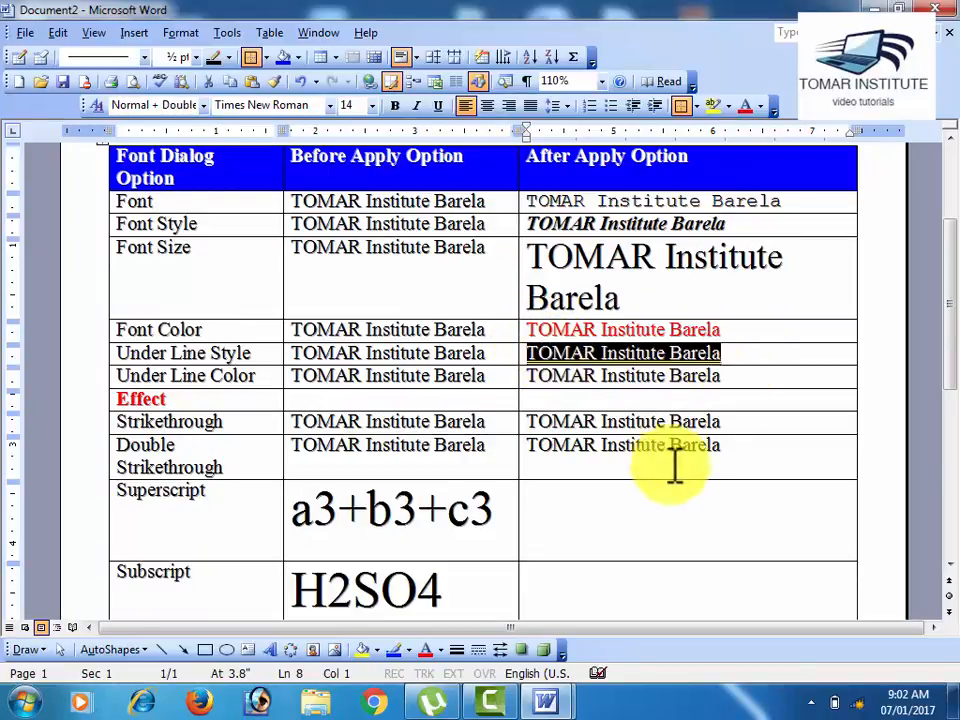
Step: Remove the Emboss effect and apply Strikethrough to the Strikethrough row's After Apply Option sample text
scroll(683, 491, "down", 1)
scroll(683, 491, "down", 1)
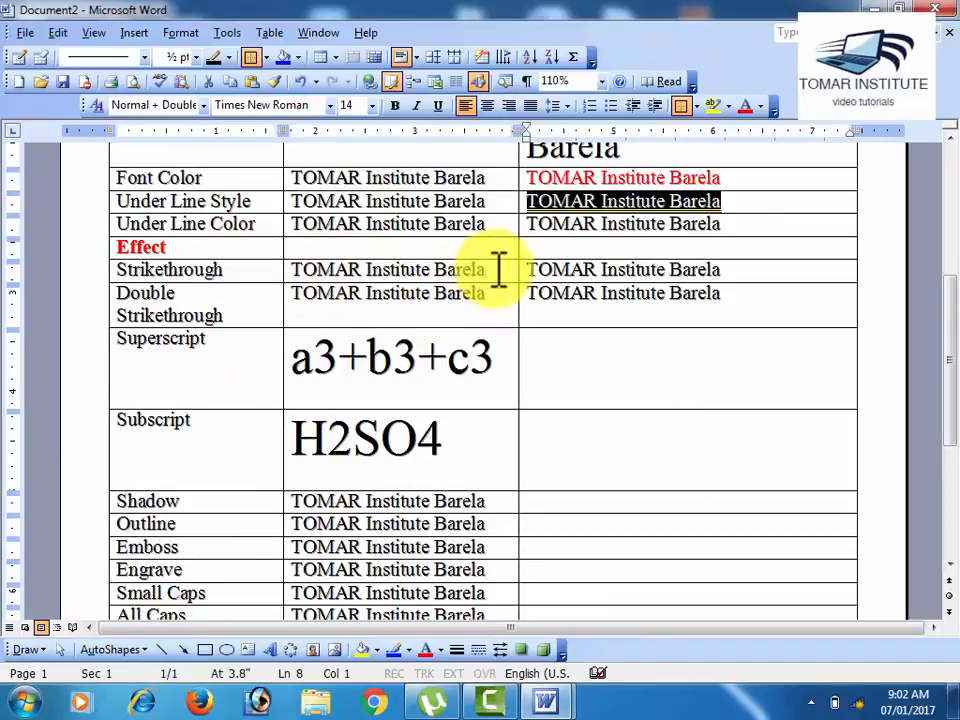
left_click_drag(531, 270, 729, 268)
left_click(181, 34)
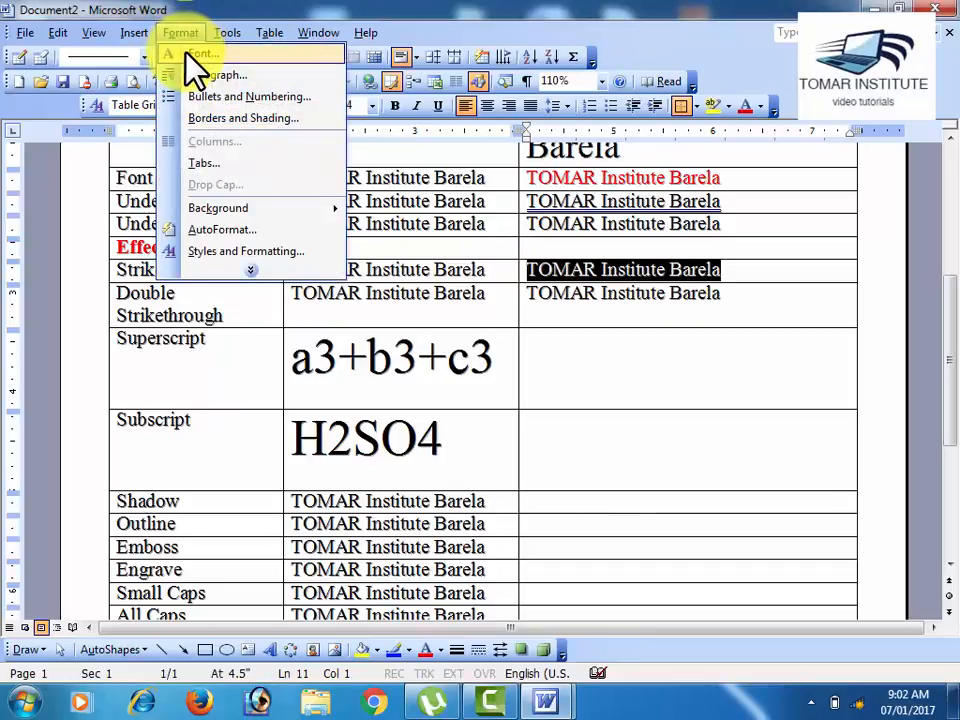
left_click(189, 56)
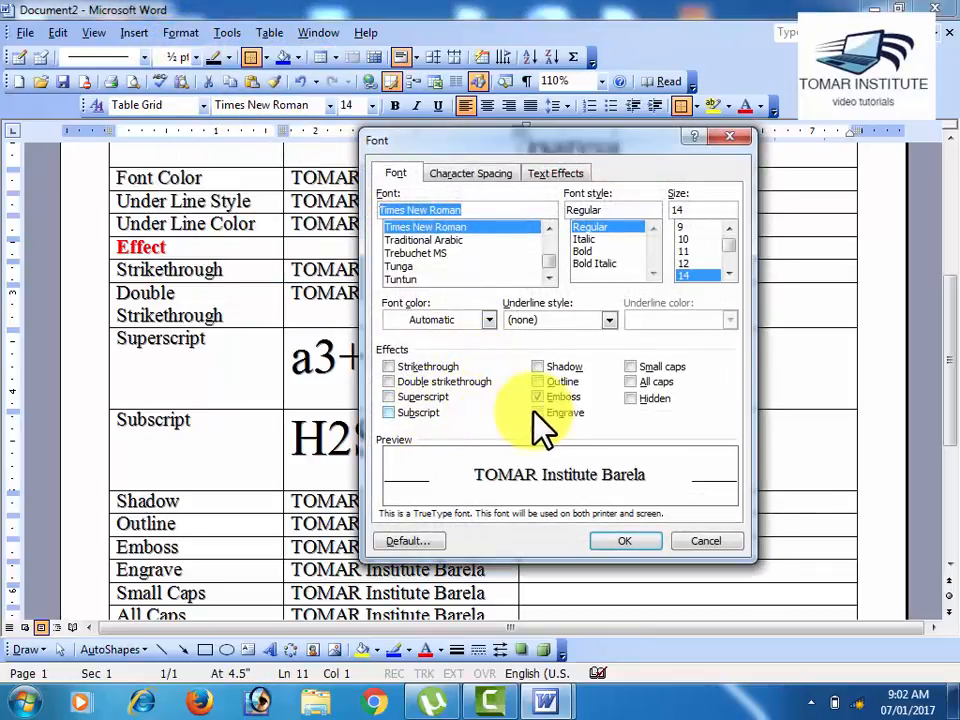
left_click(537, 398)
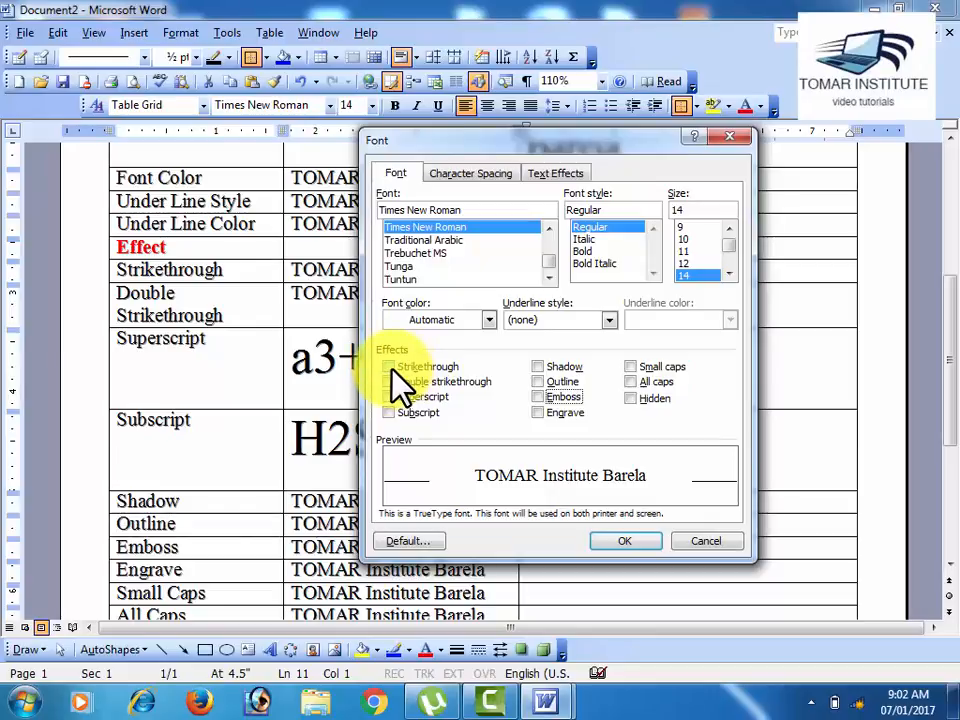
left_click(390, 367)
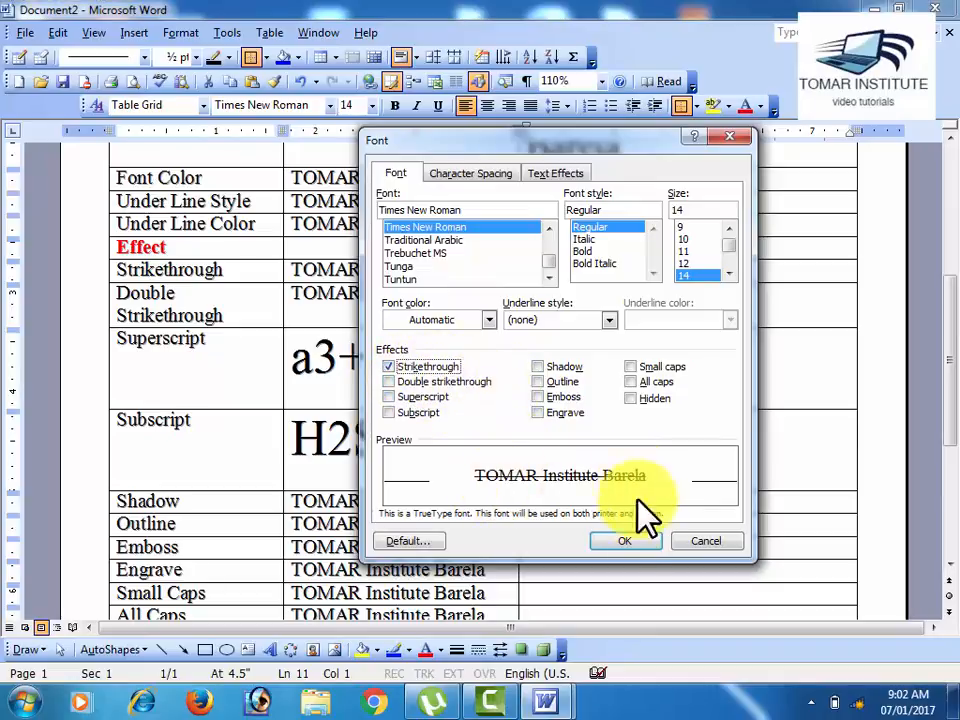
left_click(630, 544)
left_click(651, 405)
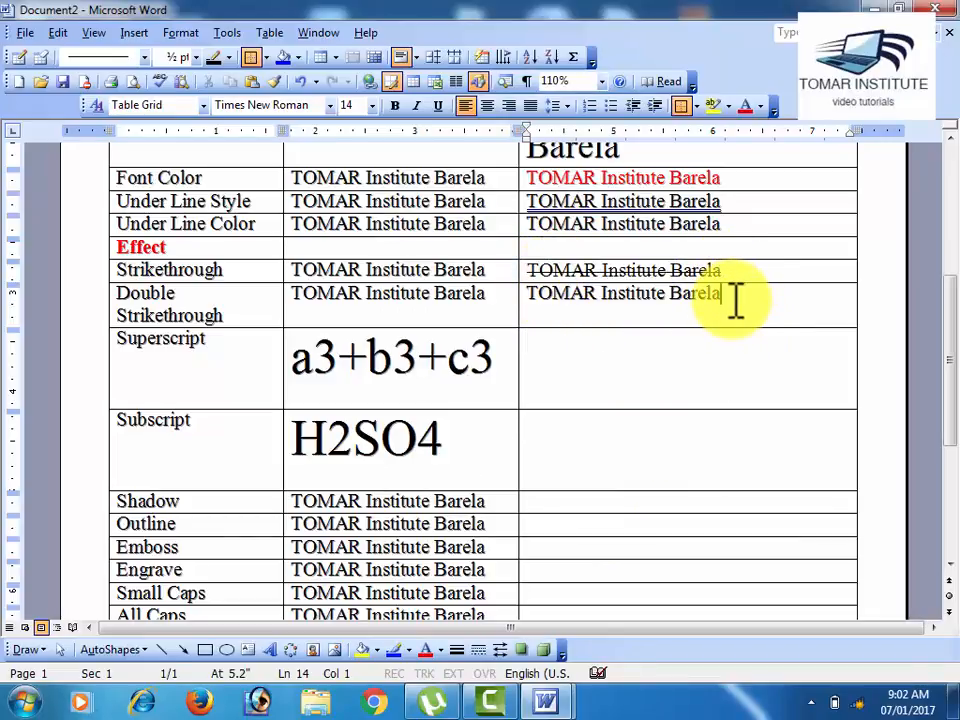
Step: Apply the Double strikethrough effect to the Double Strikethrough row's After Apply Option sample text
left_click_drag(733, 300, 565, 305)
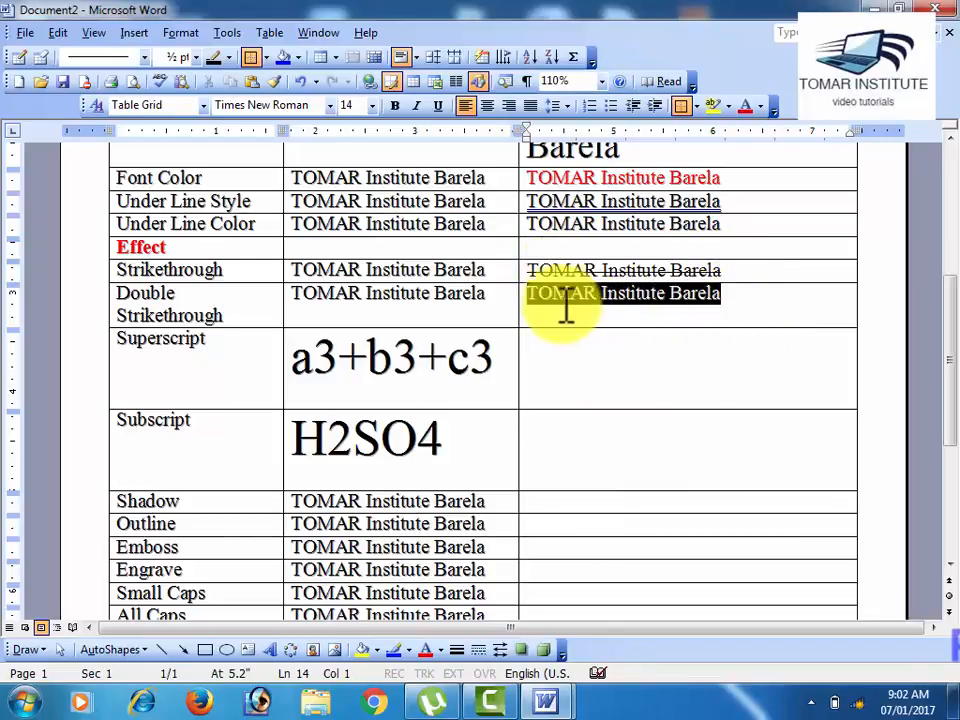
left_click(181, 32)
left_click(198, 54)
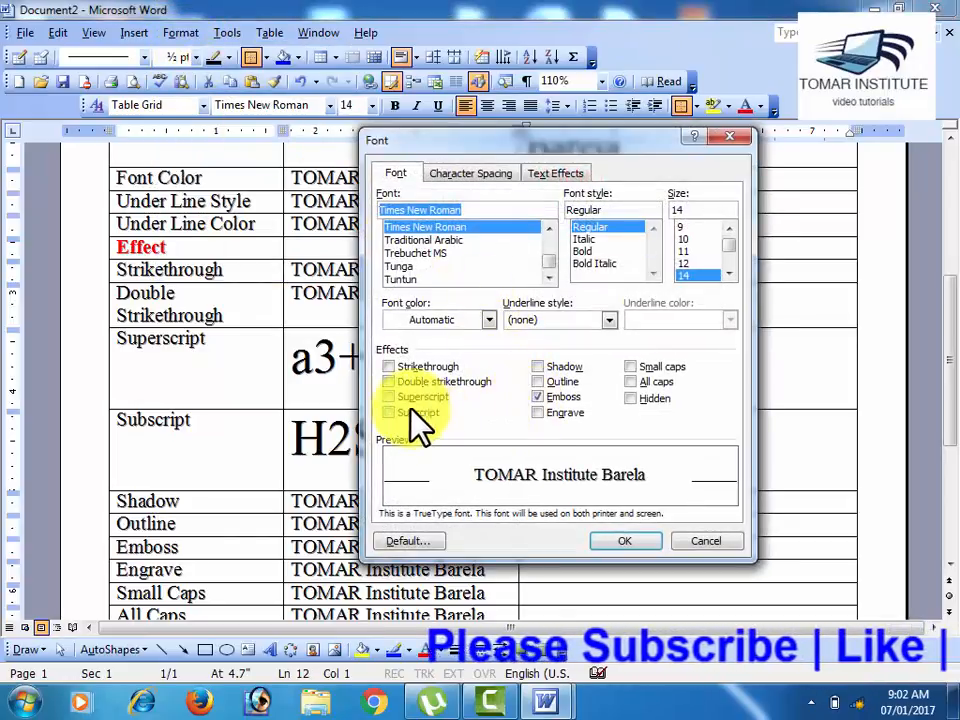
left_click(388, 381)
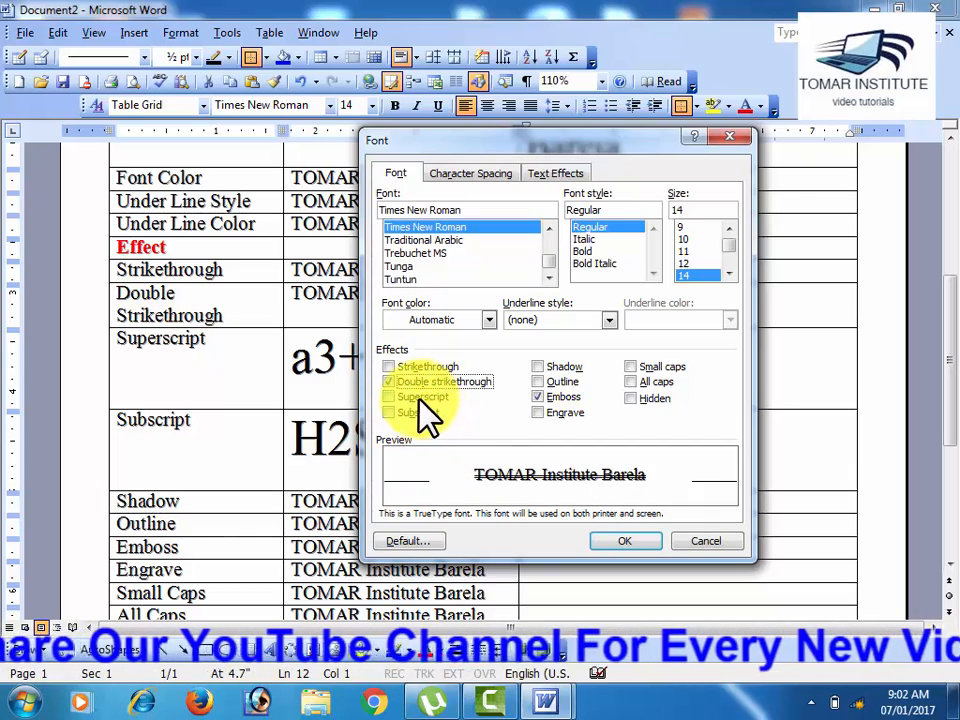
left_click(622, 542)
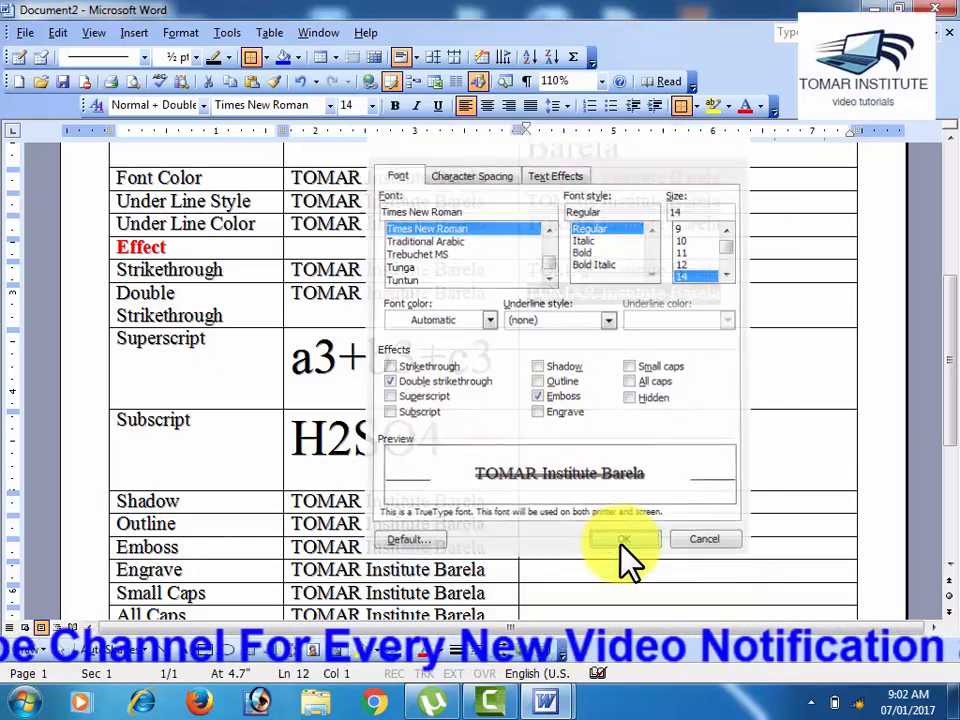
left_click(585, 345)
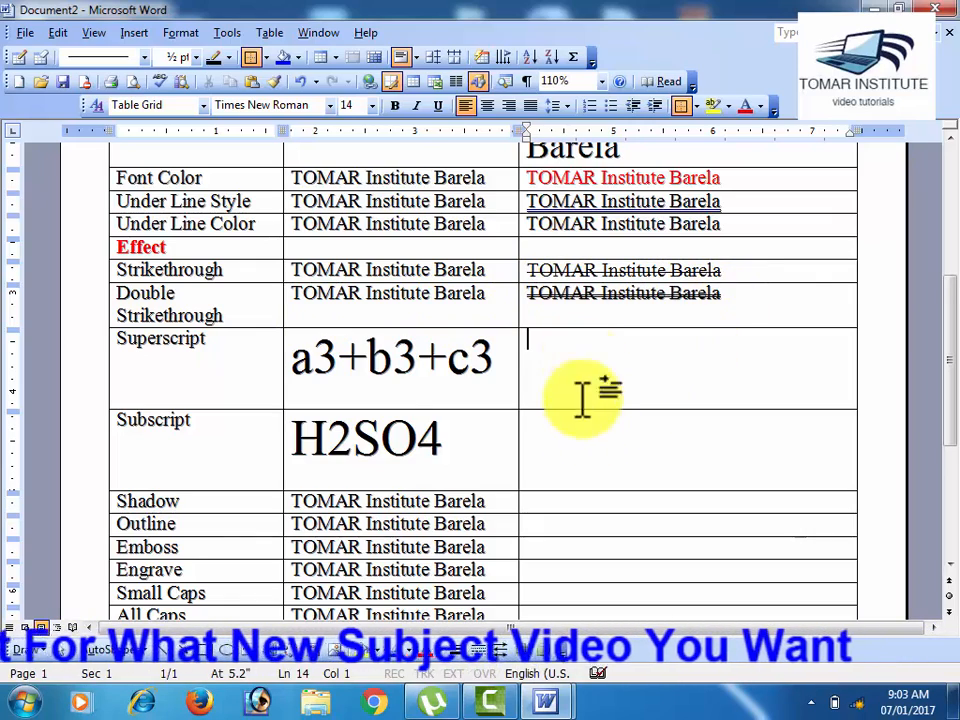
Step: Copy the expression a3+b3+c3 from the Superscript row's Before Apply Option cell into its After Apply Option cell
scroll(580, 400, "down", 1)
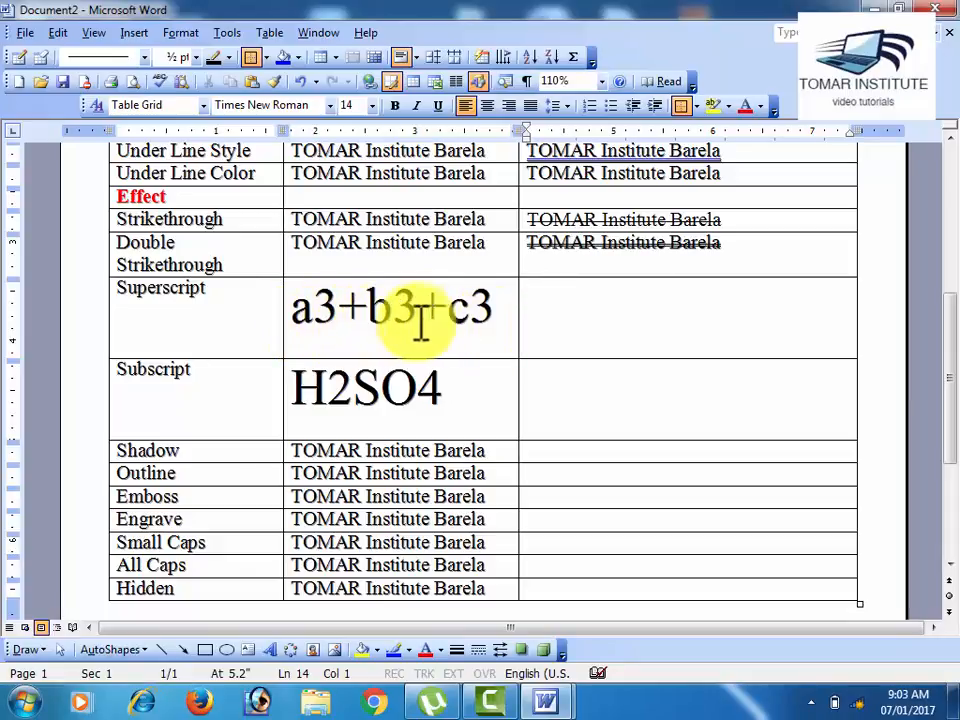
left_click_drag(306, 321, 476, 317)
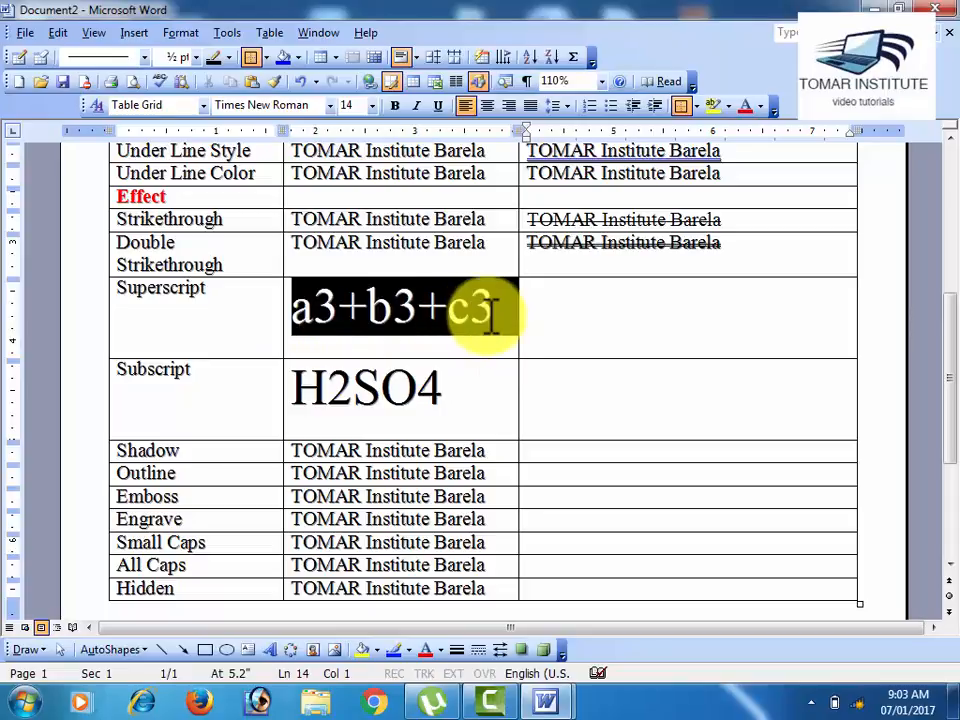
left_click(378, 340)
left_click_drag(316, 308, 341, 308)
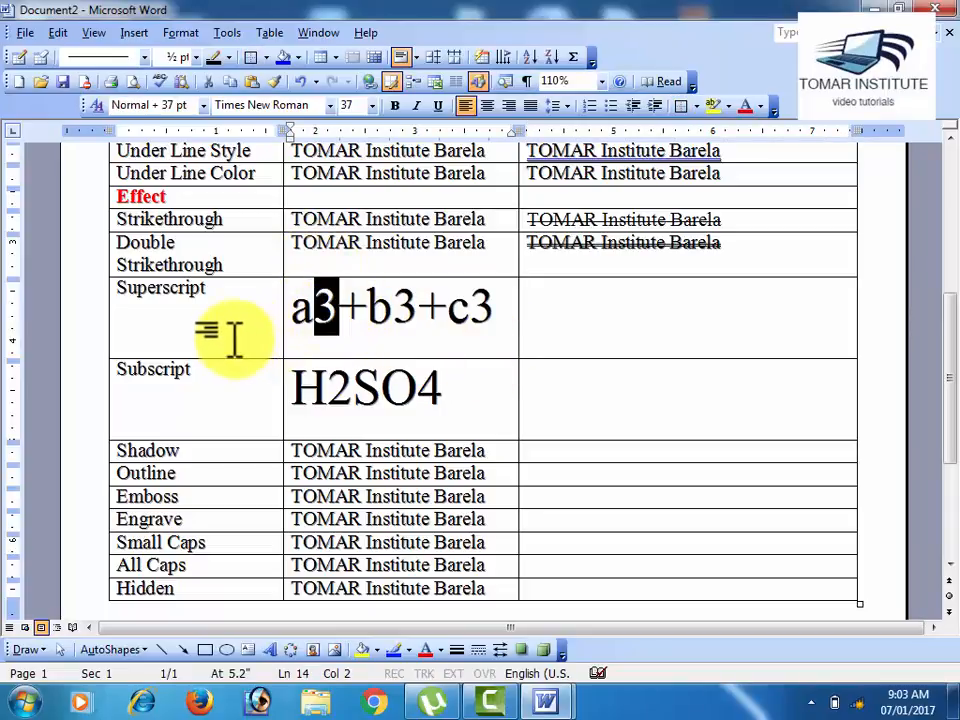
left_click_drag(233, 298, 129, 294)
left_click(341, 325)
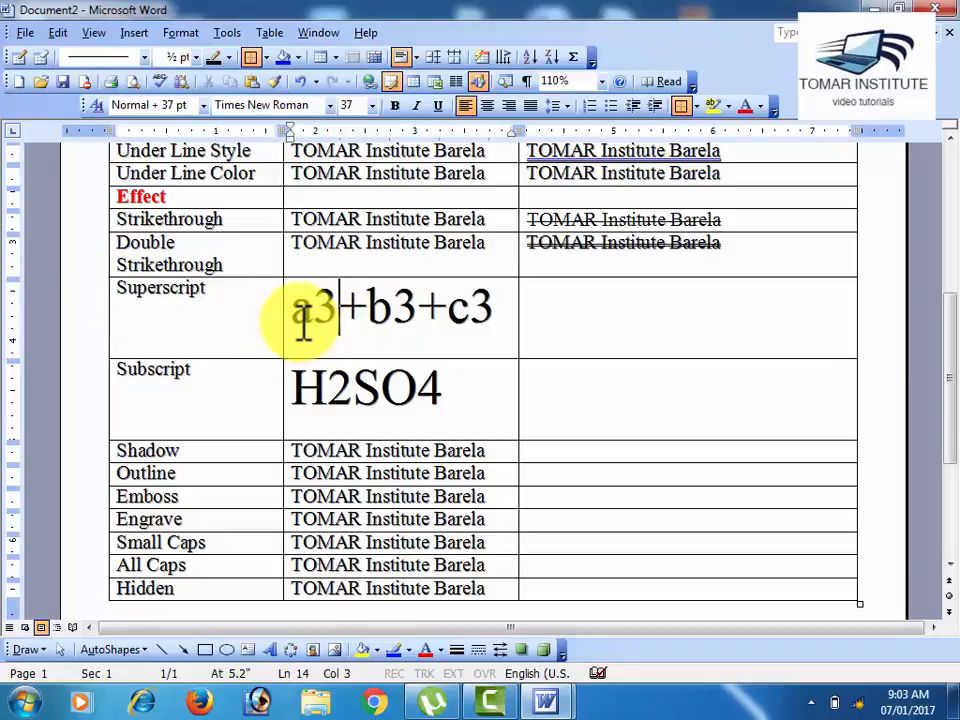
left_click_drag(303, 320, 478, 320)
key("ctrl+c")
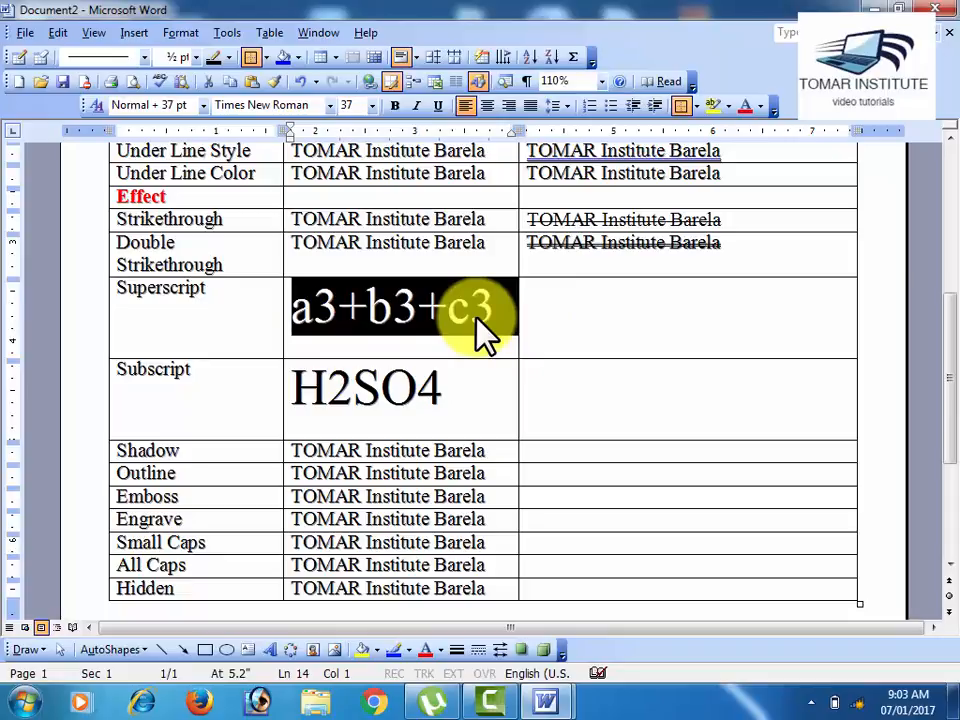
left_click(570, 317)
key("ctrl+v")
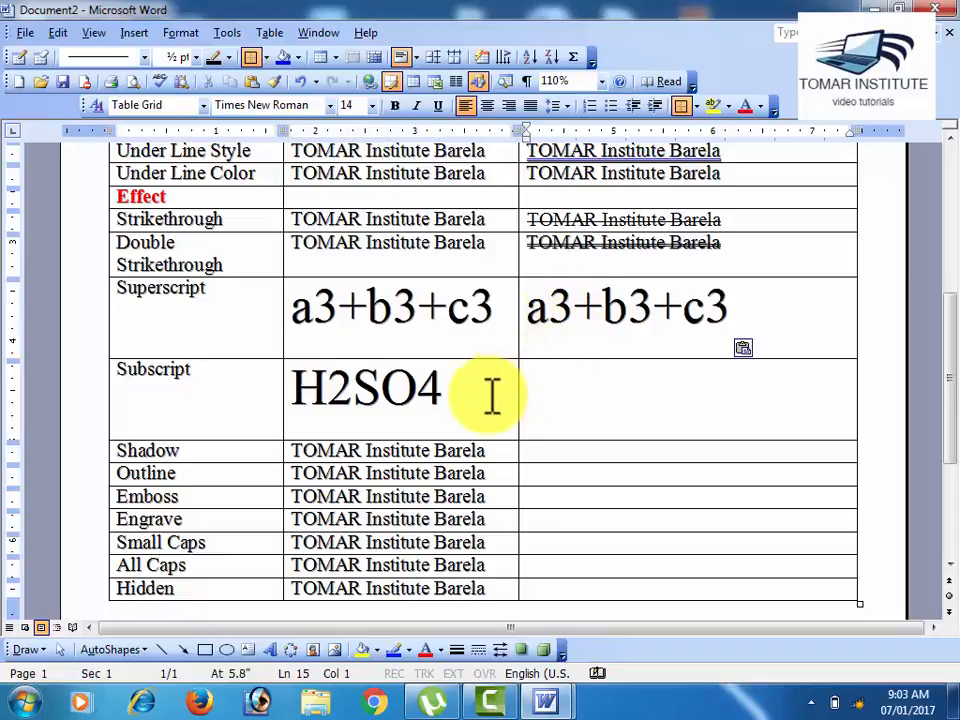
Step: Format the 3 after "a" as superscript in the Superscript row's After Apply Option expression
left_click_drag(567, 312, 550, 312)
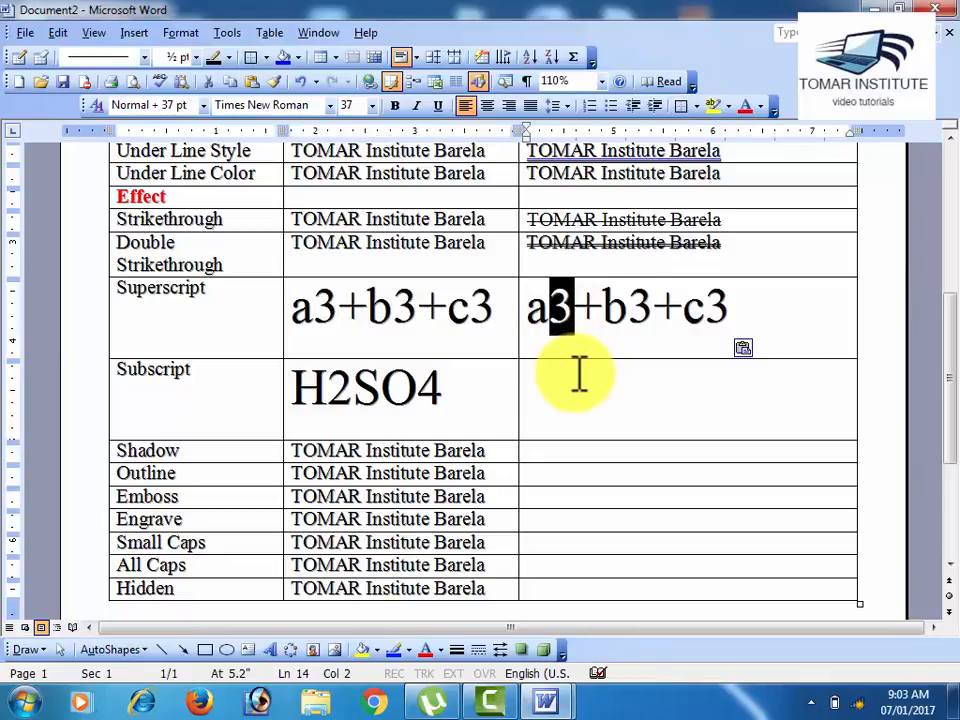
left_click(172, 37)
left_click(180, 54)
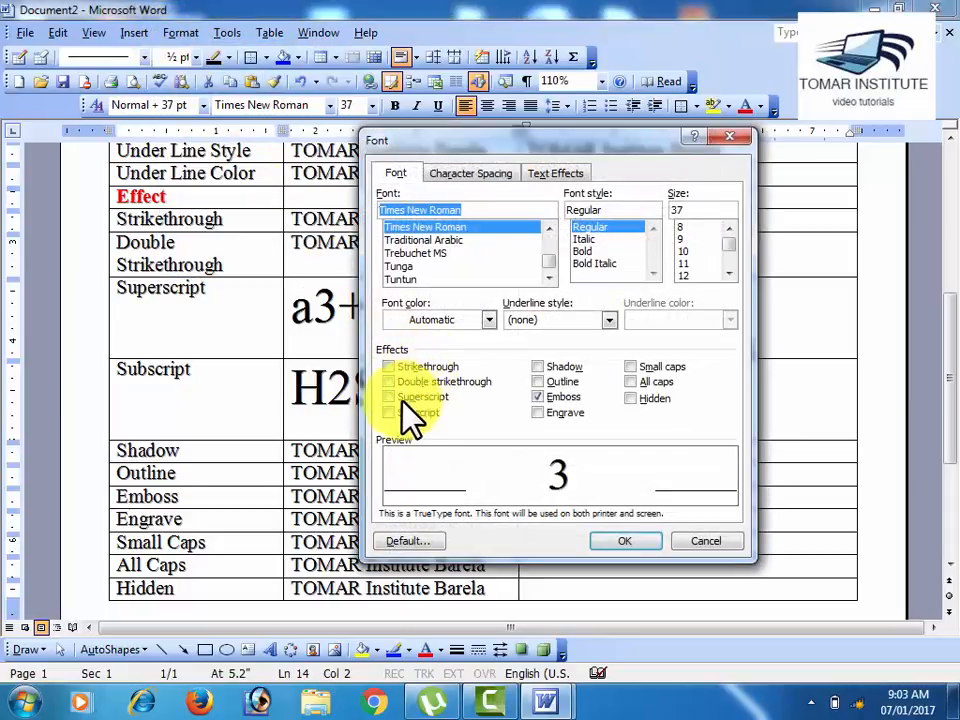
left_click(404, 398)
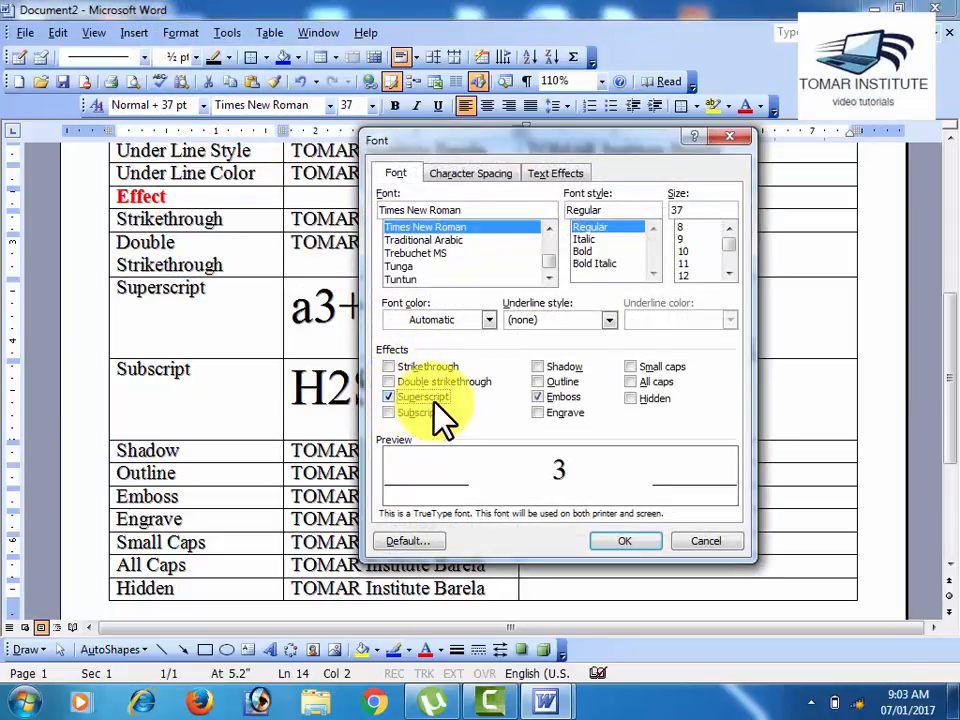
left_click(621, 542)
left_click(611, 365)
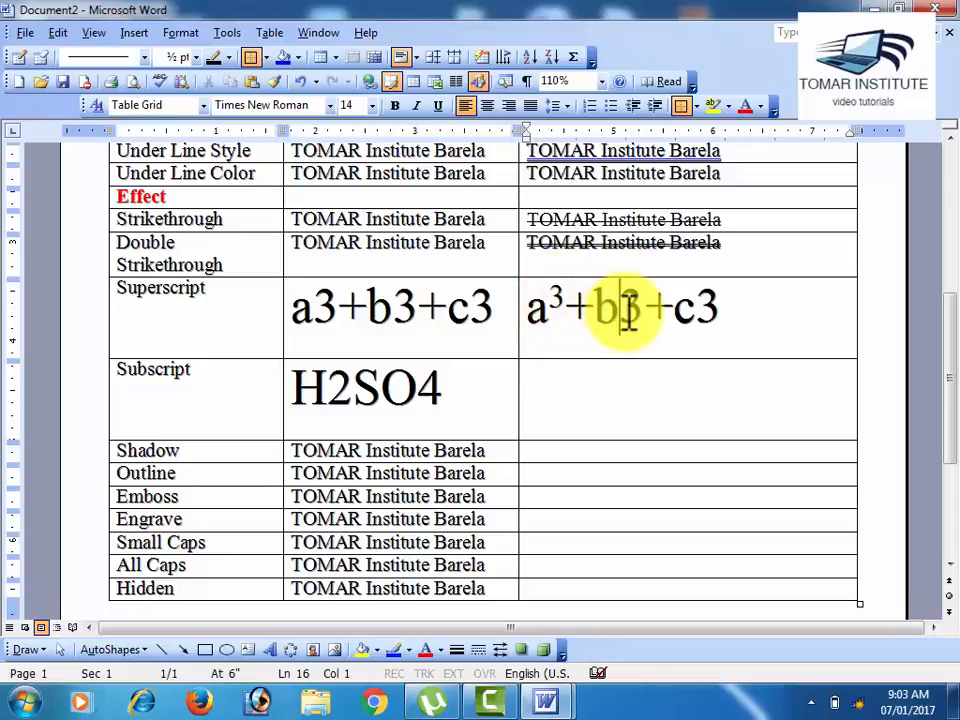
Step: Format the 3 after "b" as superscript in the Superscript row's After Apply Option expression
left_click_drag(627, 310, 649, 317)
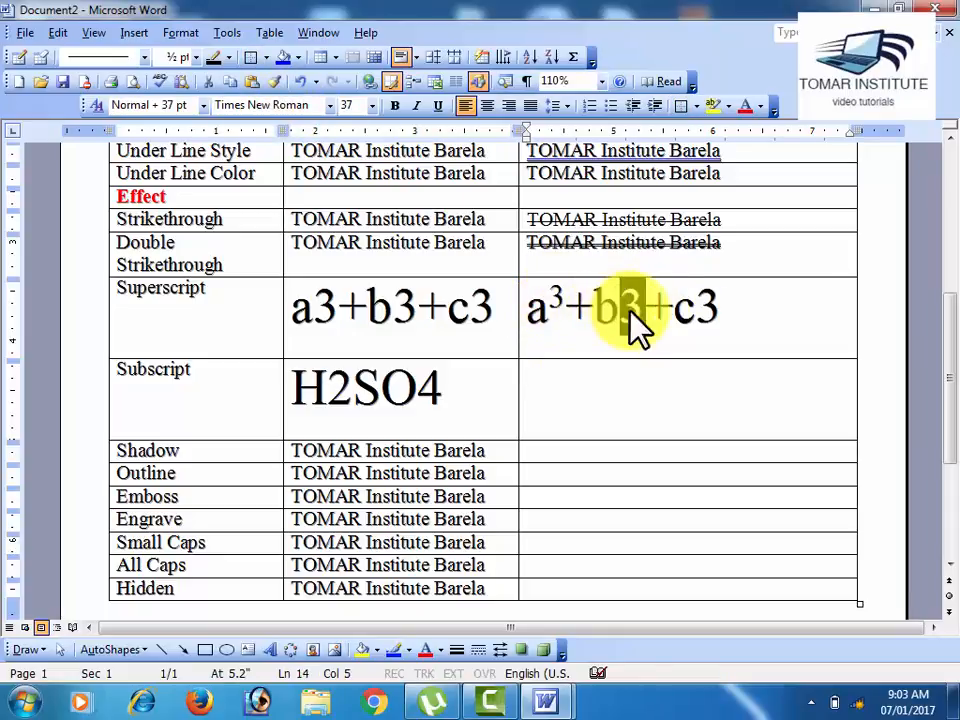
left_click(181, 35)
left_click(186, 72)
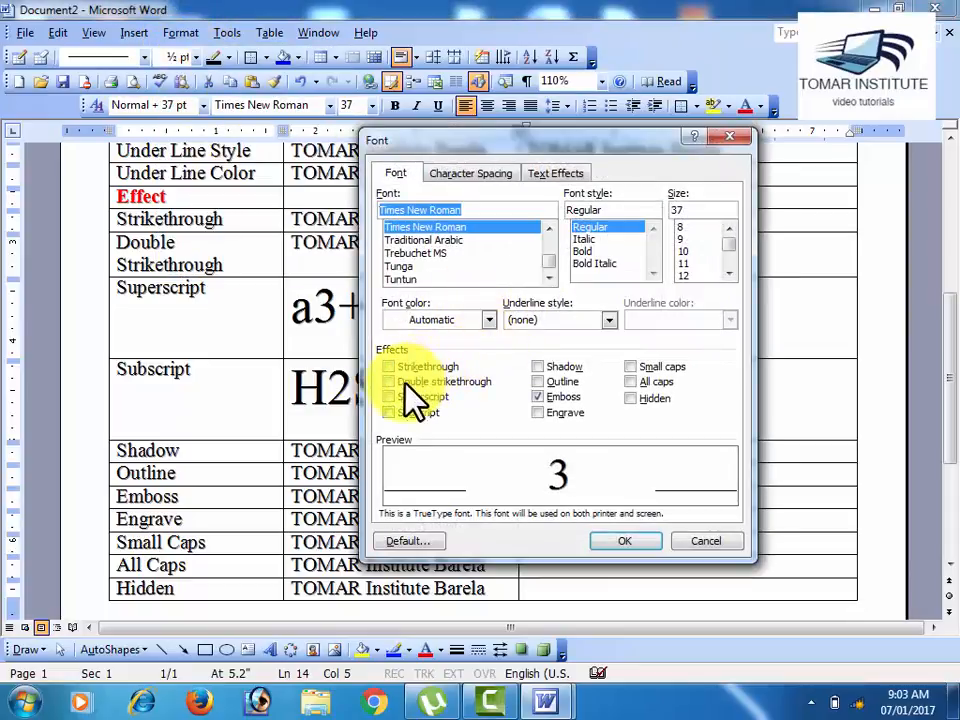
left_click(392, 400)
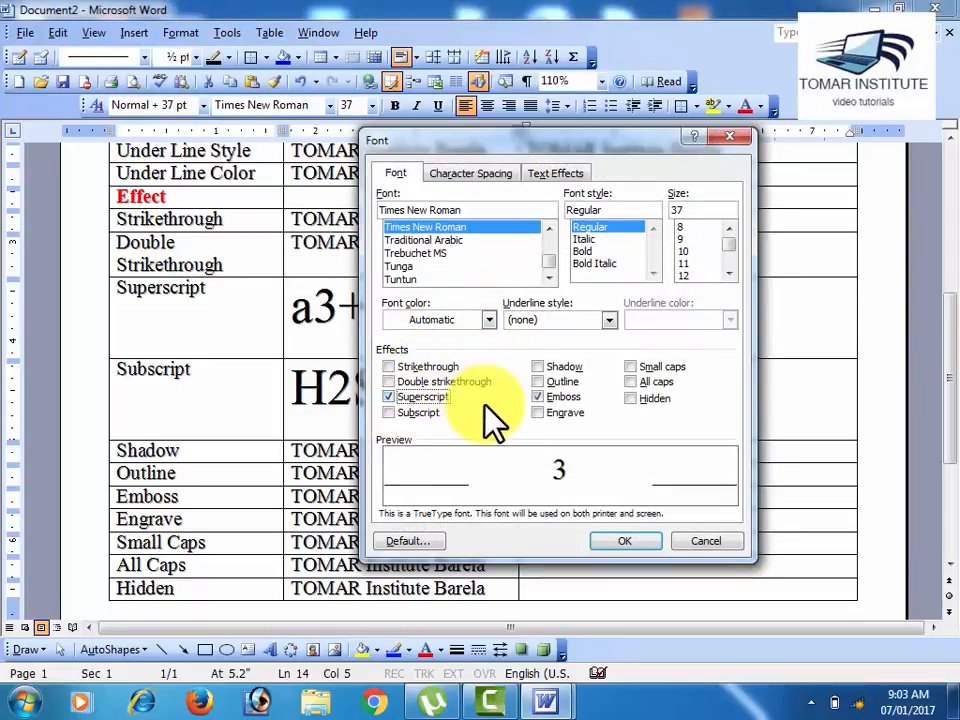
left_click(639, 550)
left_click(700, 379)
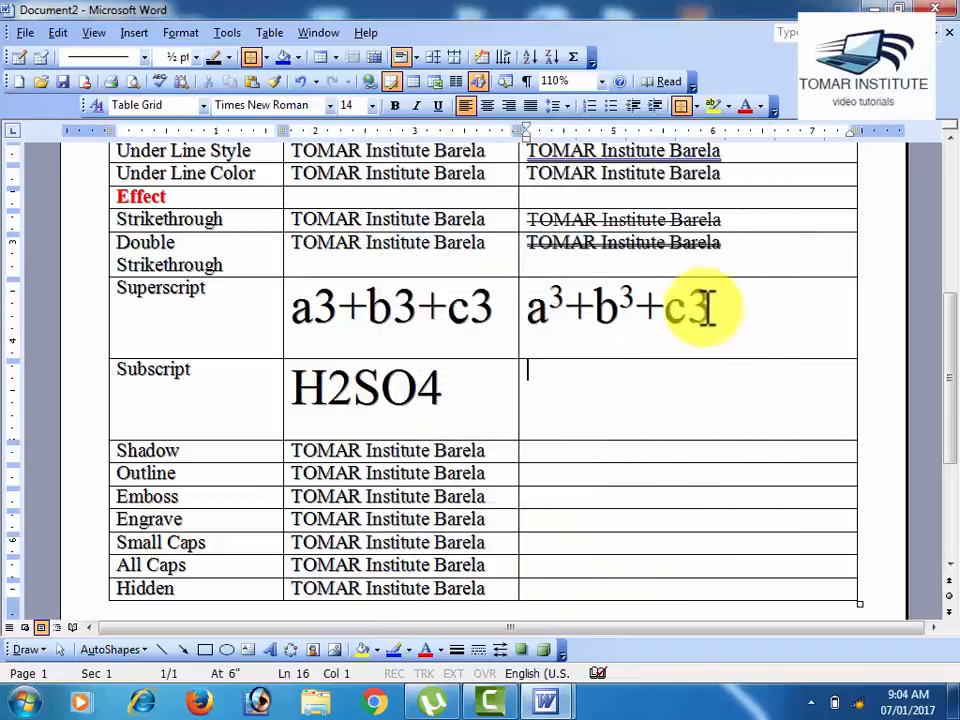
Step: Format the 3 after "c" as superscript in the Superscript row's After Apply Option expression
left_click_drag(690, 306, 712, 306)
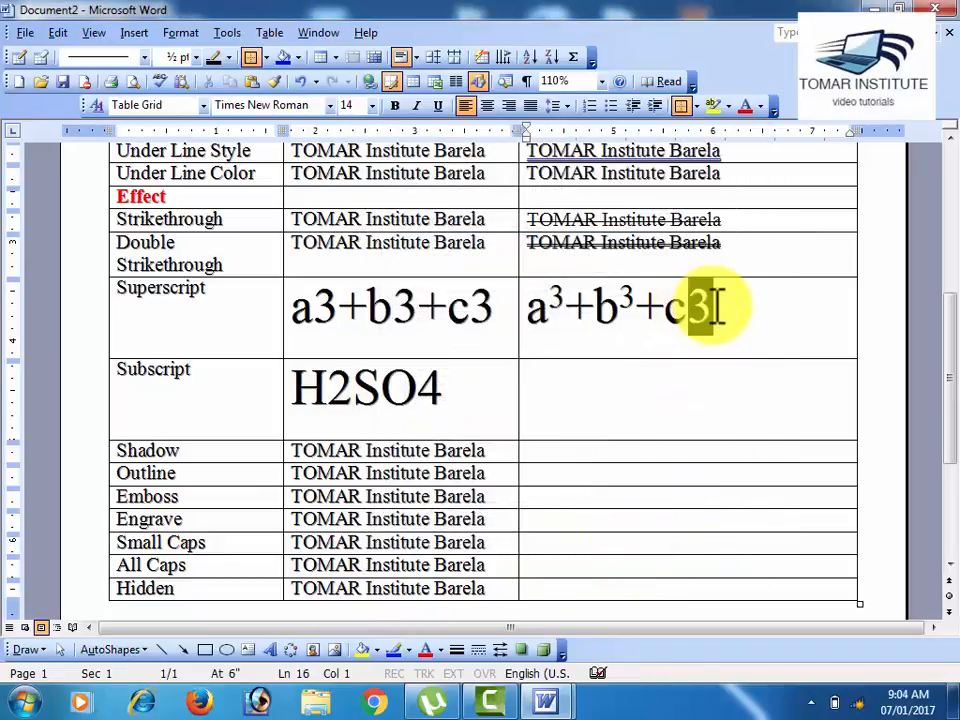
left_click(181, 32)
left_click(190, 55)
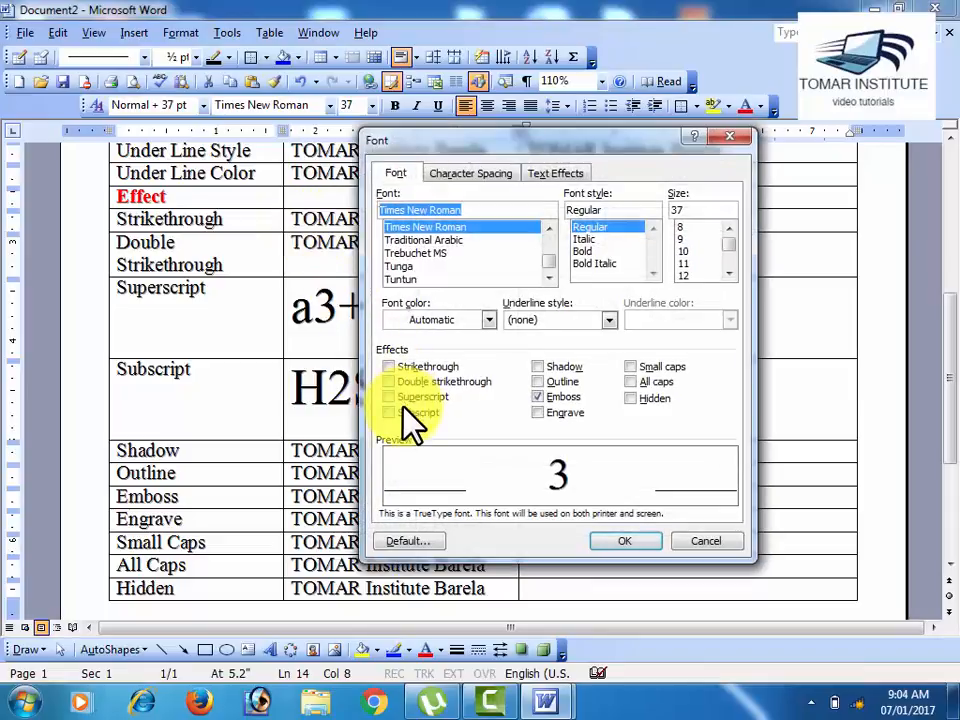
left_click(424, 396)
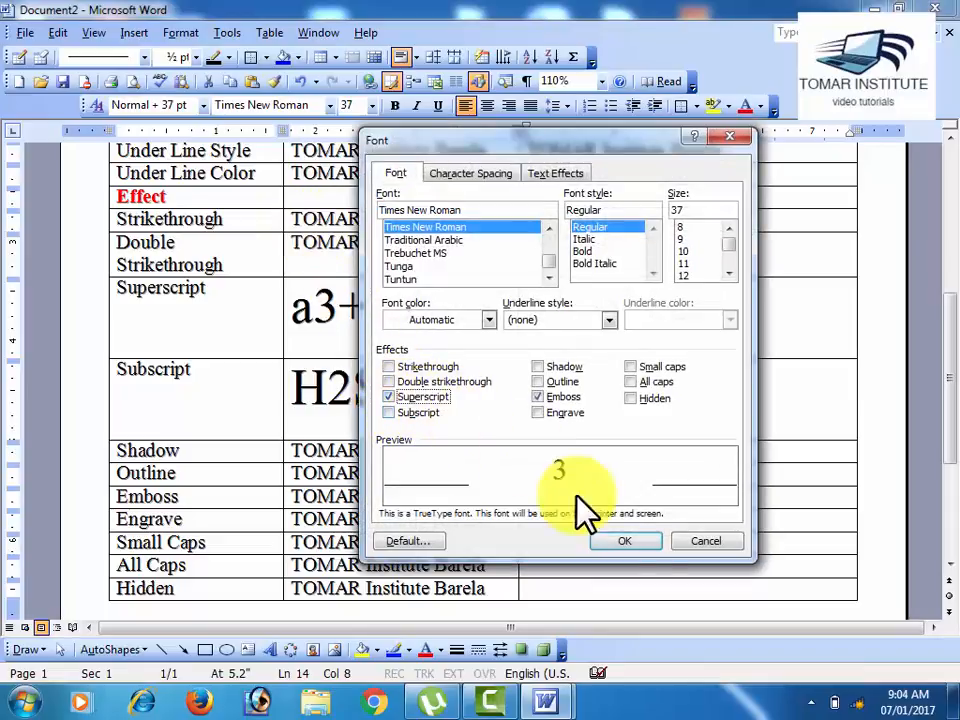
left_click(647, 550)
left_click(692, 400)
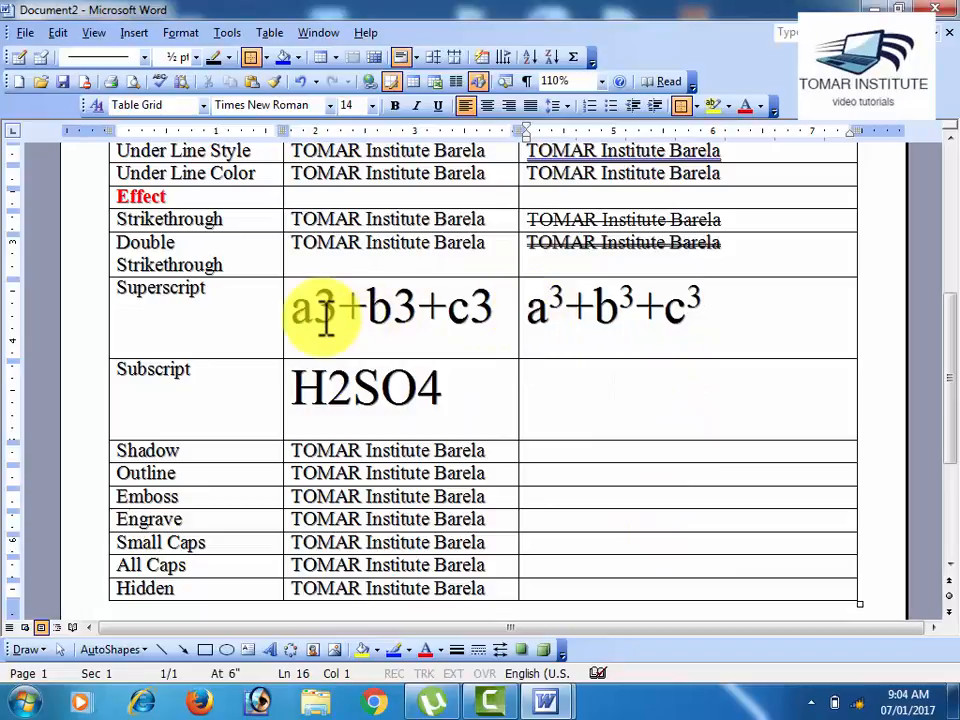
Step: Compare the Superscript row's before and after expressions, and examine the digits of H2SO4 in the Subscript row
left_click(376, 314)
left_click(477, 313)
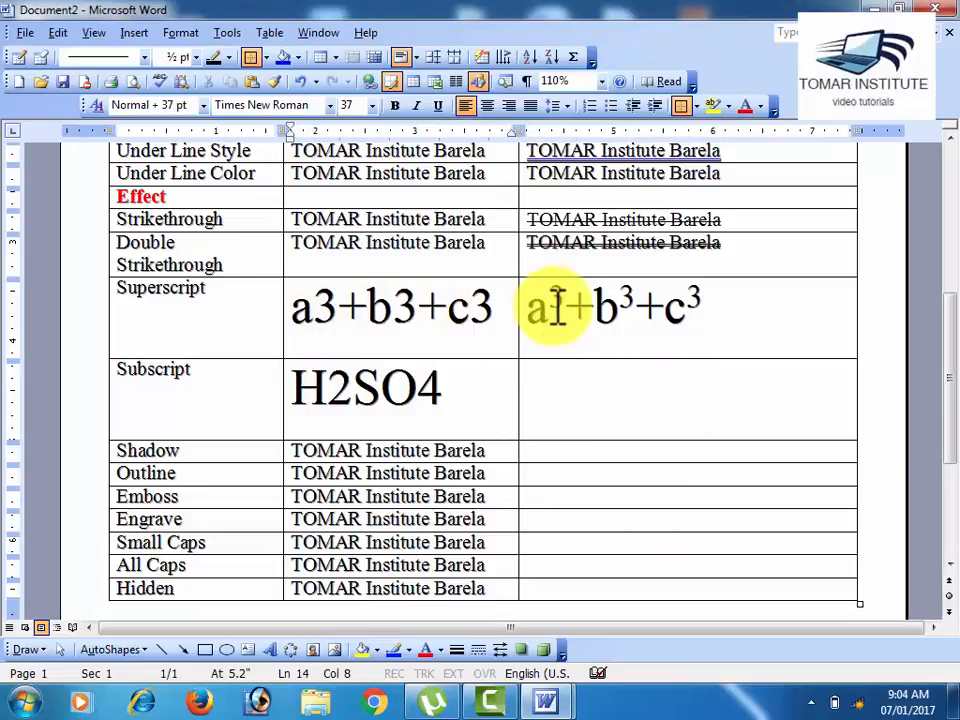
left_click_drag(551, 303, 569, 303)
left_click(622, 303)
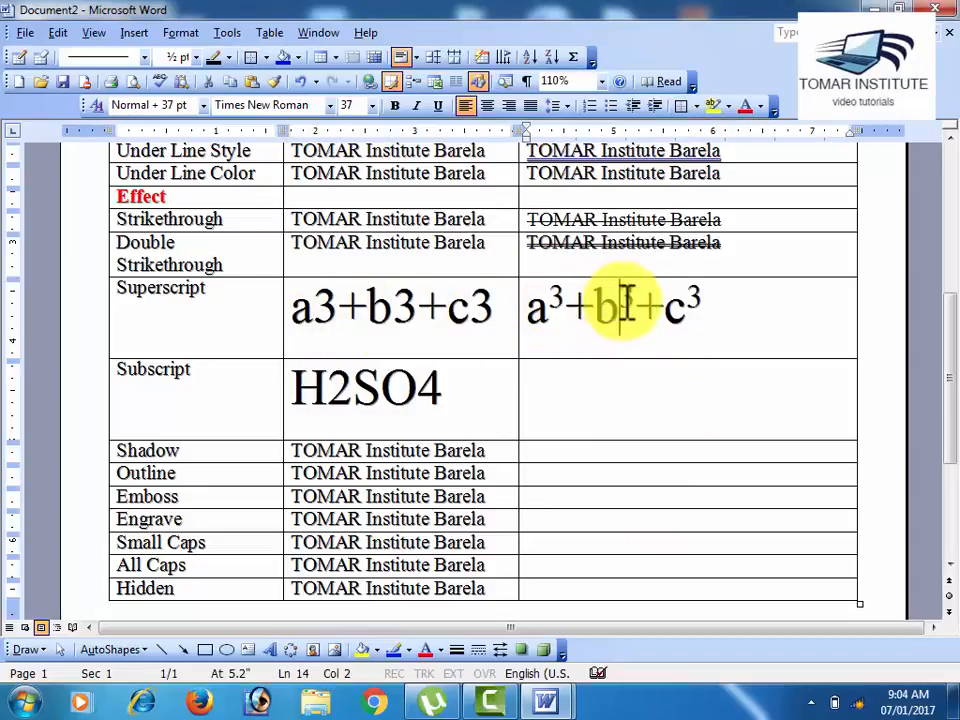
left_click_drag(687, 303, 708, 302)
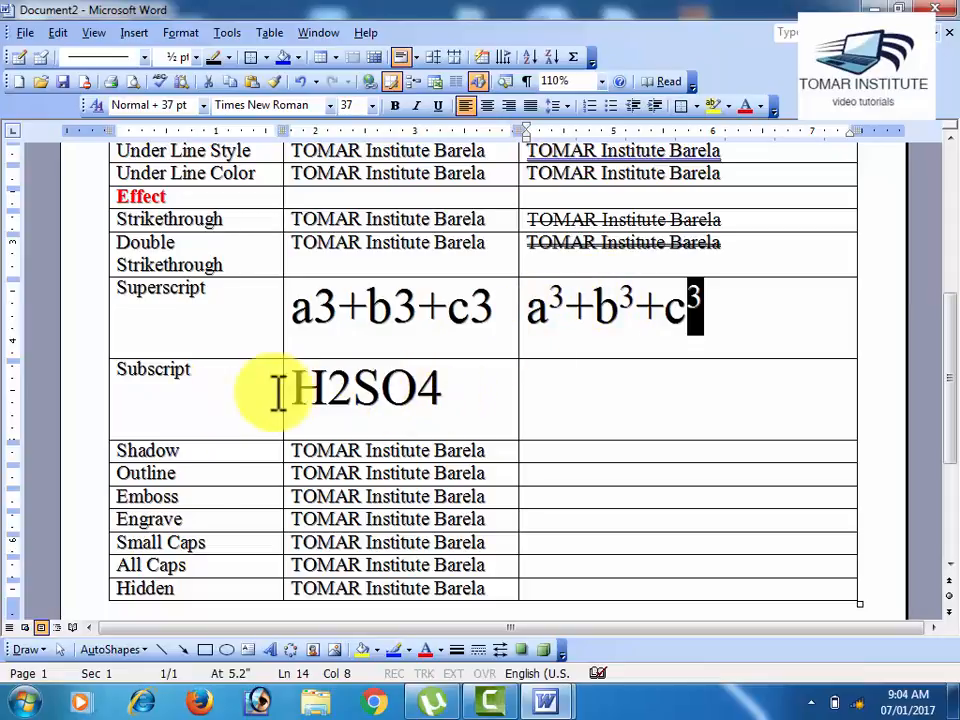
left_click_drag(298, 393, 463, 423)
left_click(463, 423)
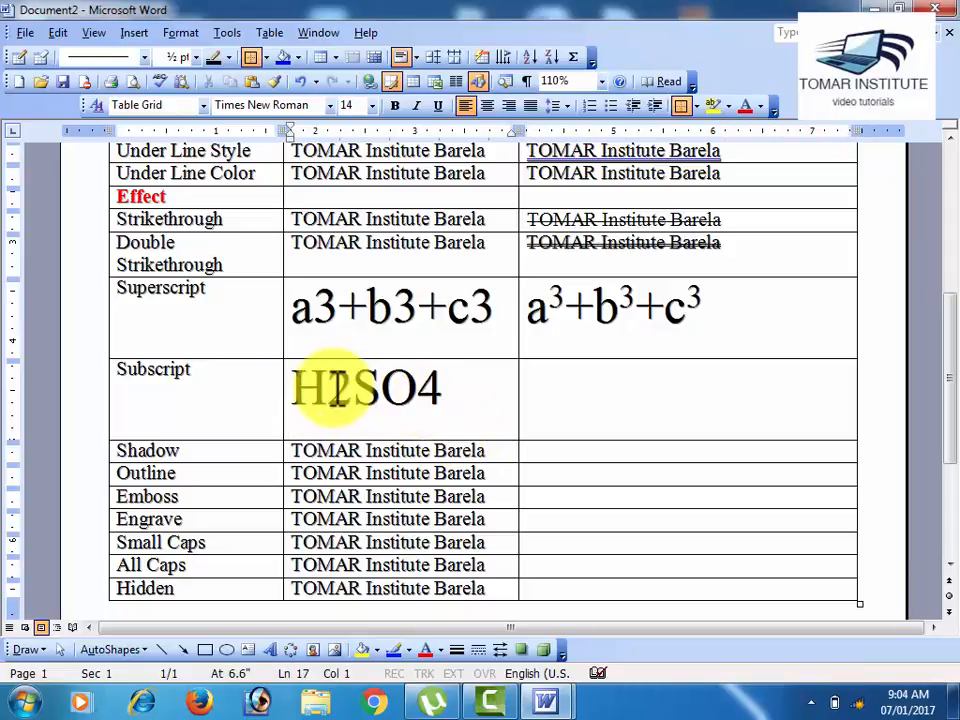
left_click_drag(337, 388, 354, 390)
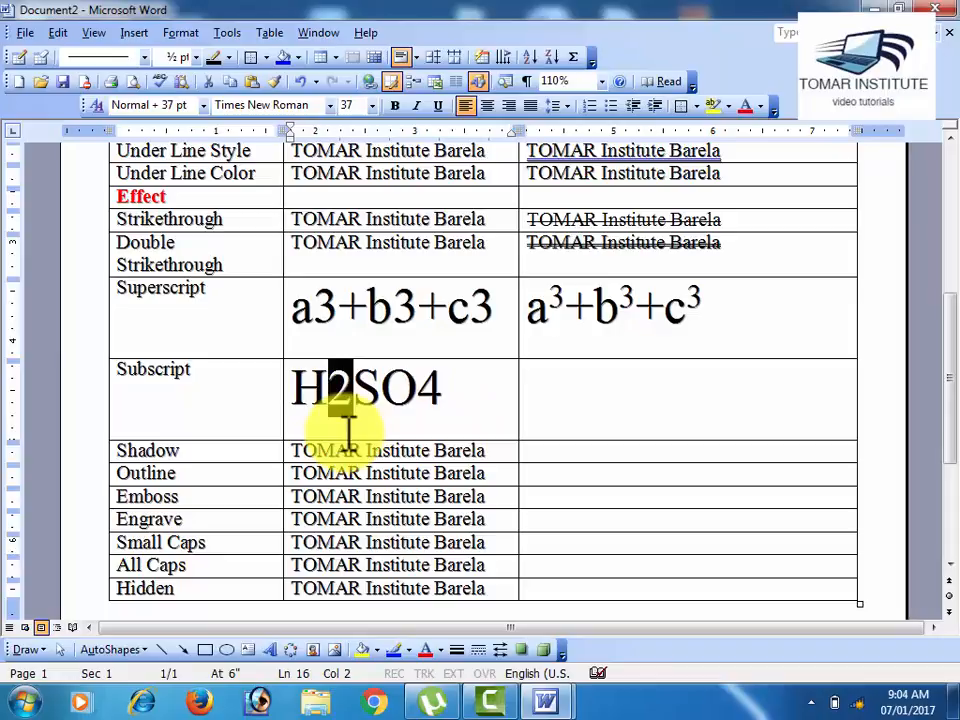
left_click(250, 392)
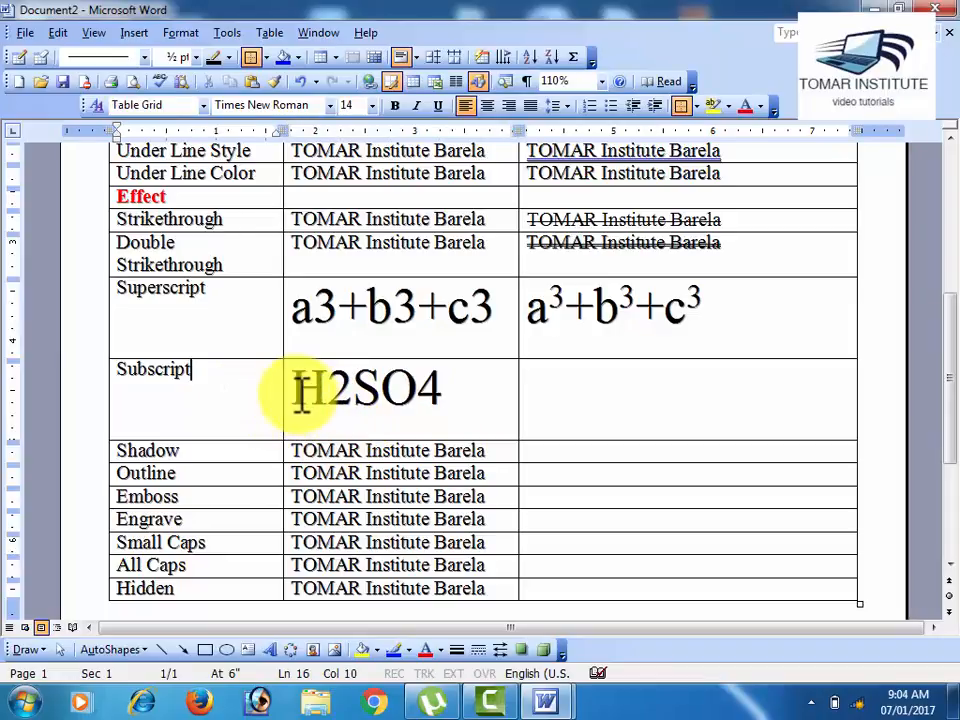
Step: Copy H2SO4 from the Subscript row's Before Apply Option cell into its After Apply Option cell
left_click_drag(300, 392, 456, 390)
key("ctrl+c")
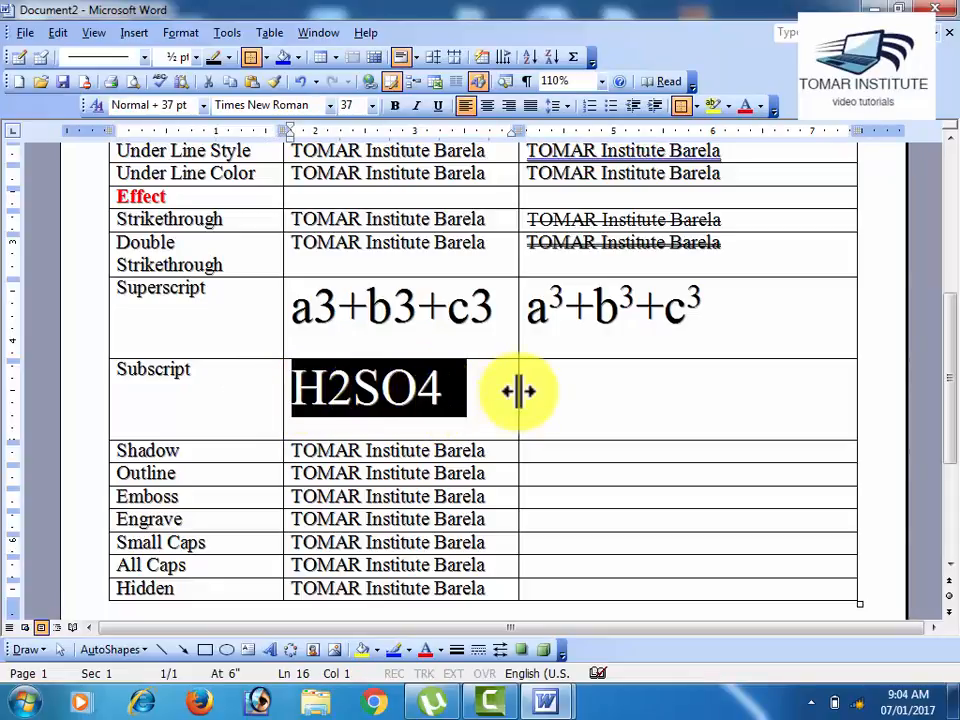
left_click(542, 390)
key("ctrl+v")
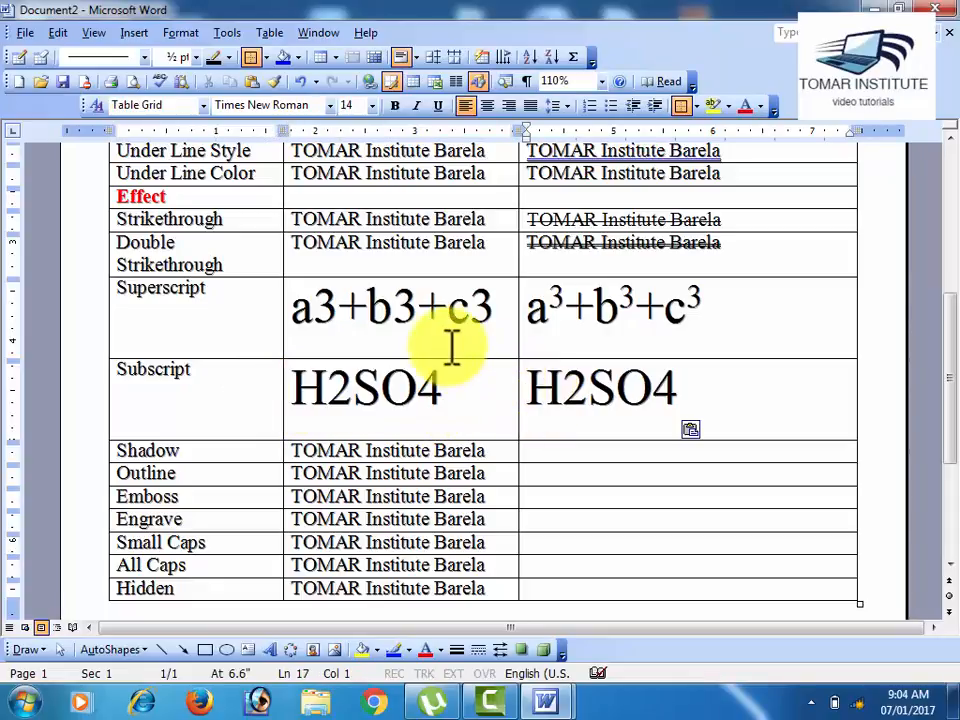
scroll(430, 336, "up", 2)
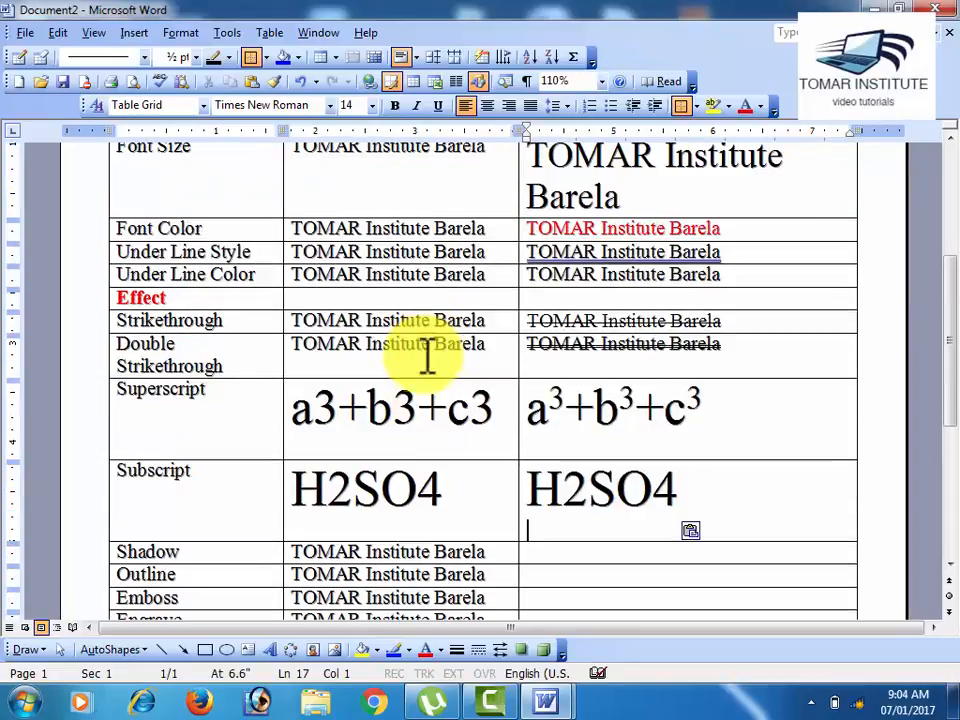
left_click(340, 410)
scroll(546, 377, "down", 7)
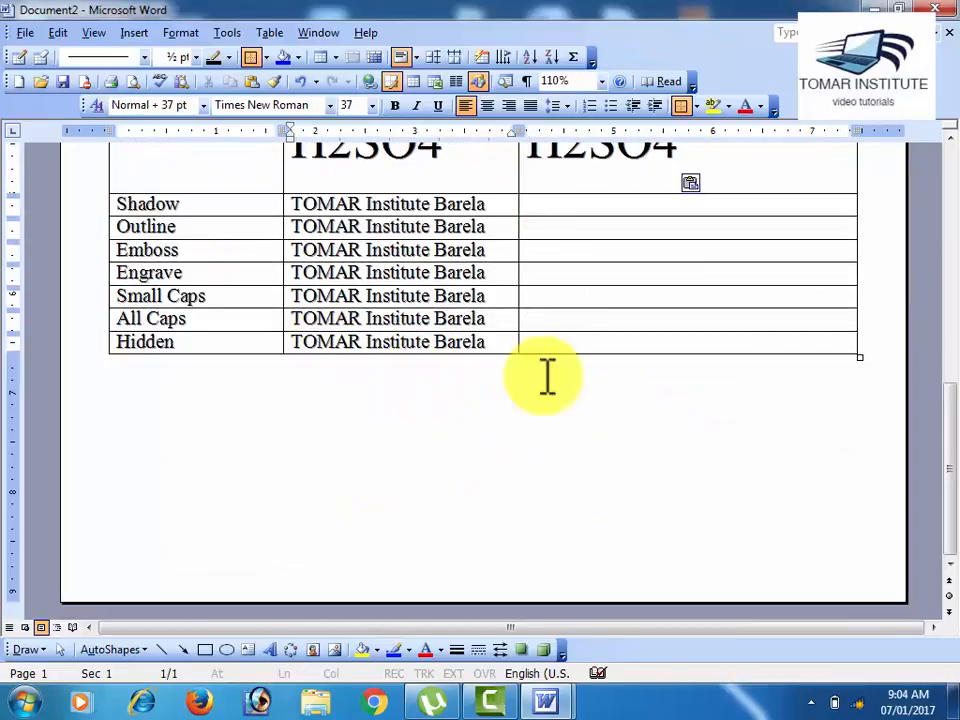
scroll(563, 318, "up", 8)
scroll(550, 490, "up", 1)
scroll(512, 505, "down", 1)
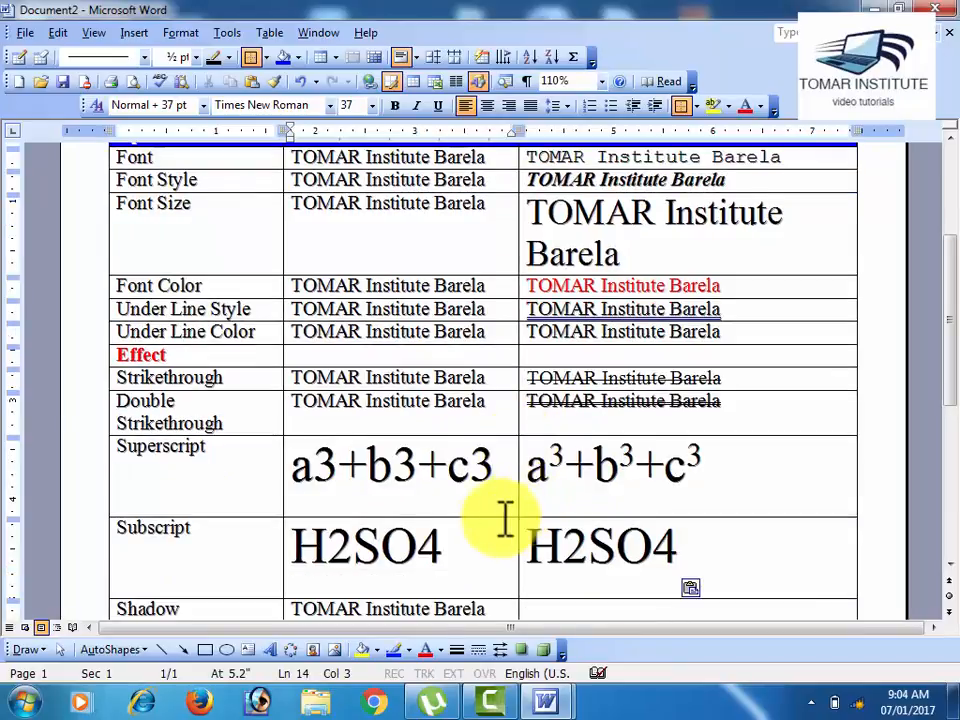
scroll(500, 518, "up", 1)
left_click(446, 553)
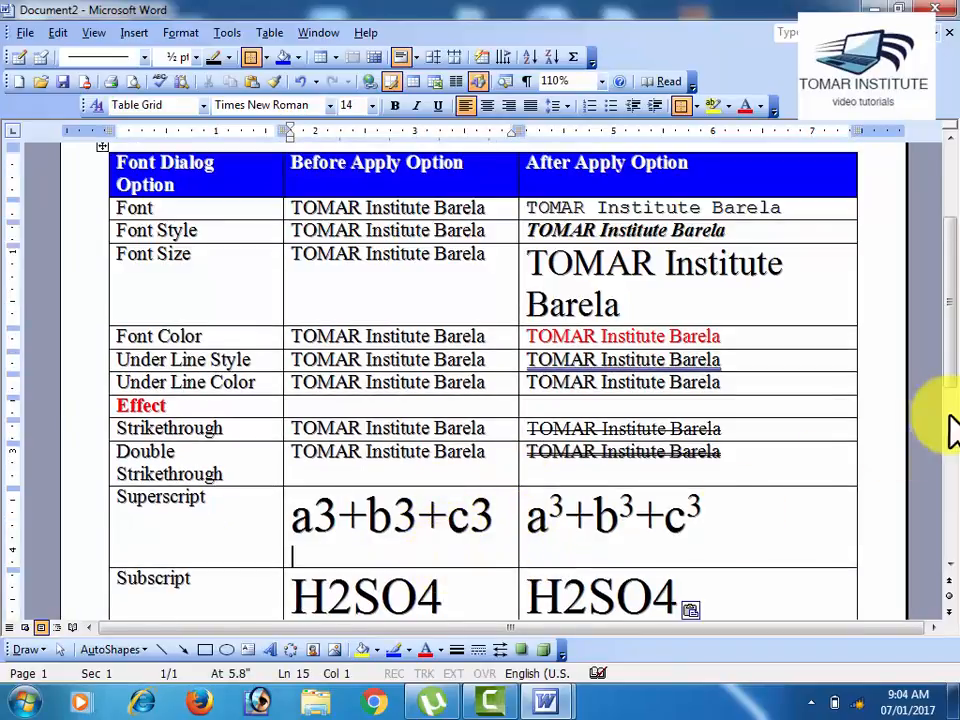
Step: Format the 2 in the Subscript row's After Apply Option formula as subscript
left_click(950, 565)
scroll(950, 576, "down", 2)
left_click(590, 503)
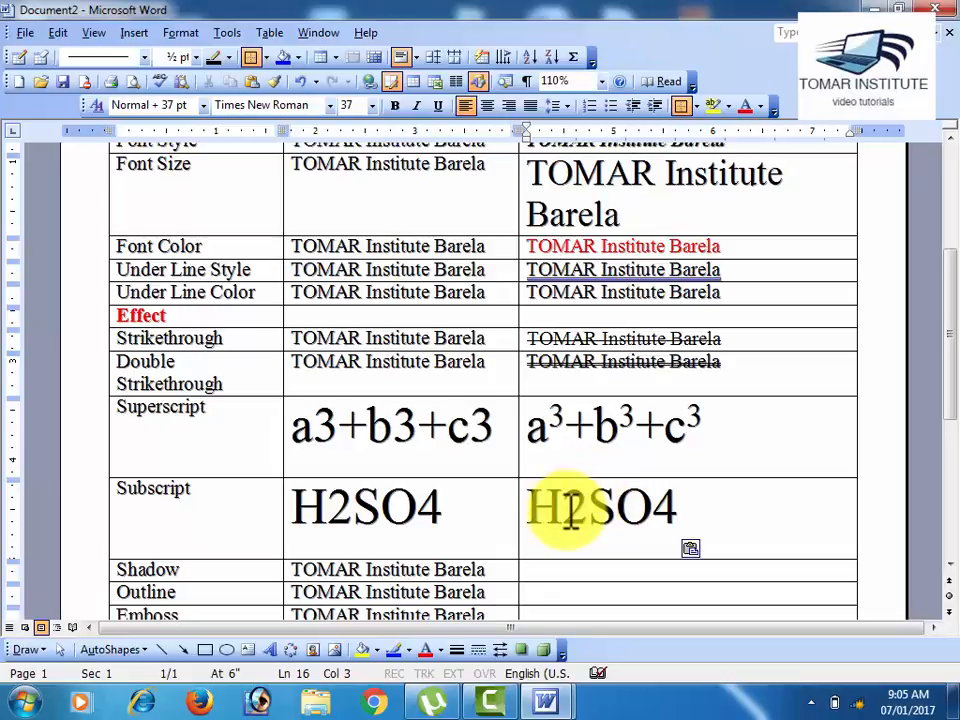
left_click_drag(567, 510, 586, 525)
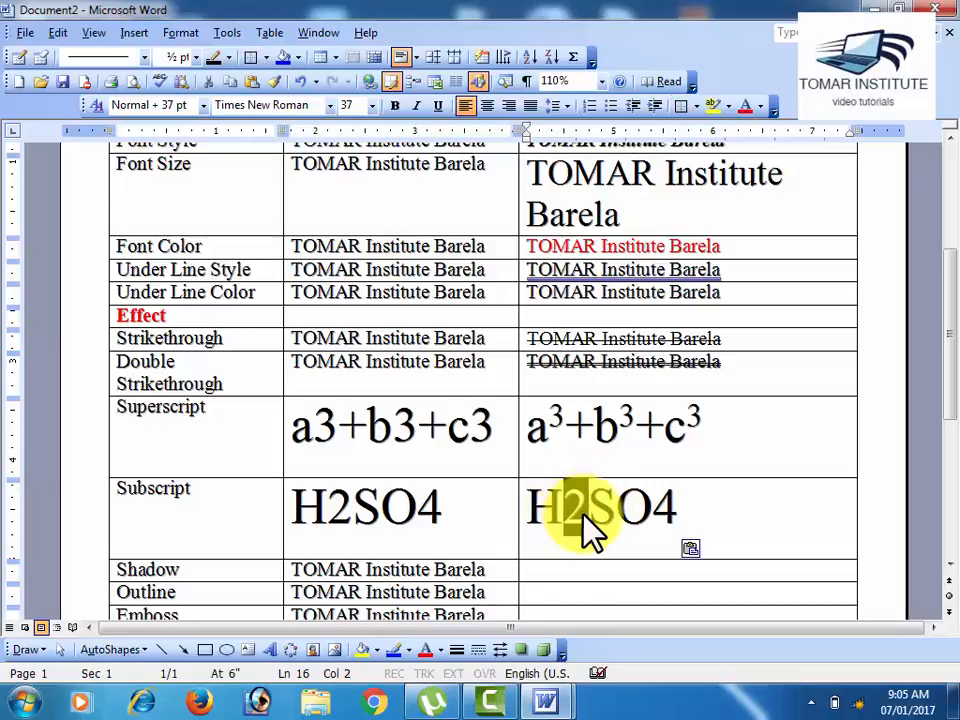
left_click(167, 42)
left_click(205, 57)
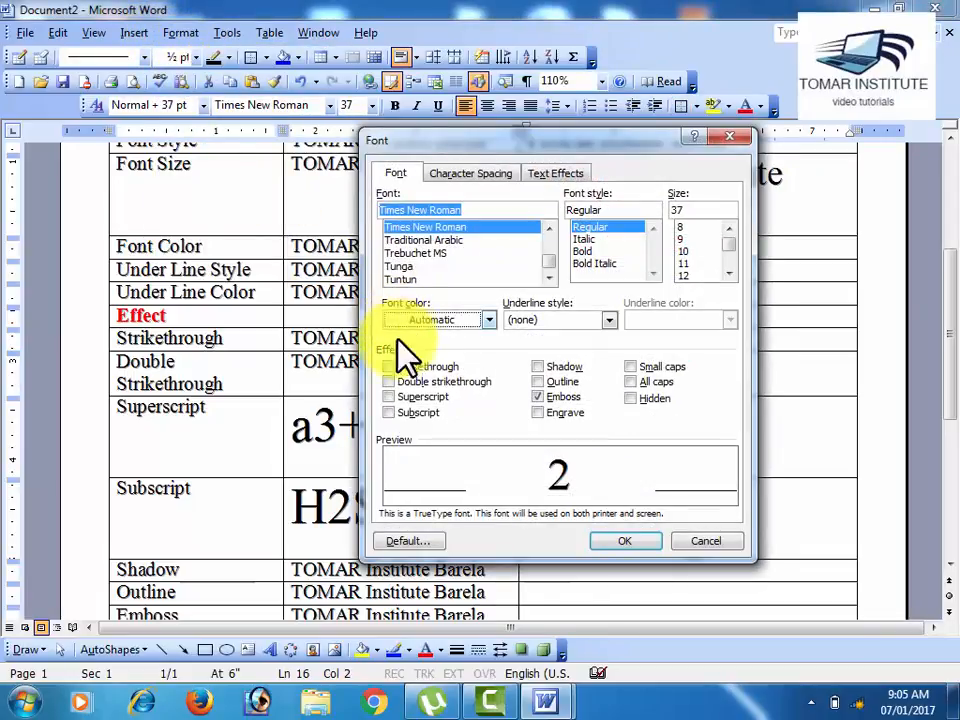
left_click(389, 412)
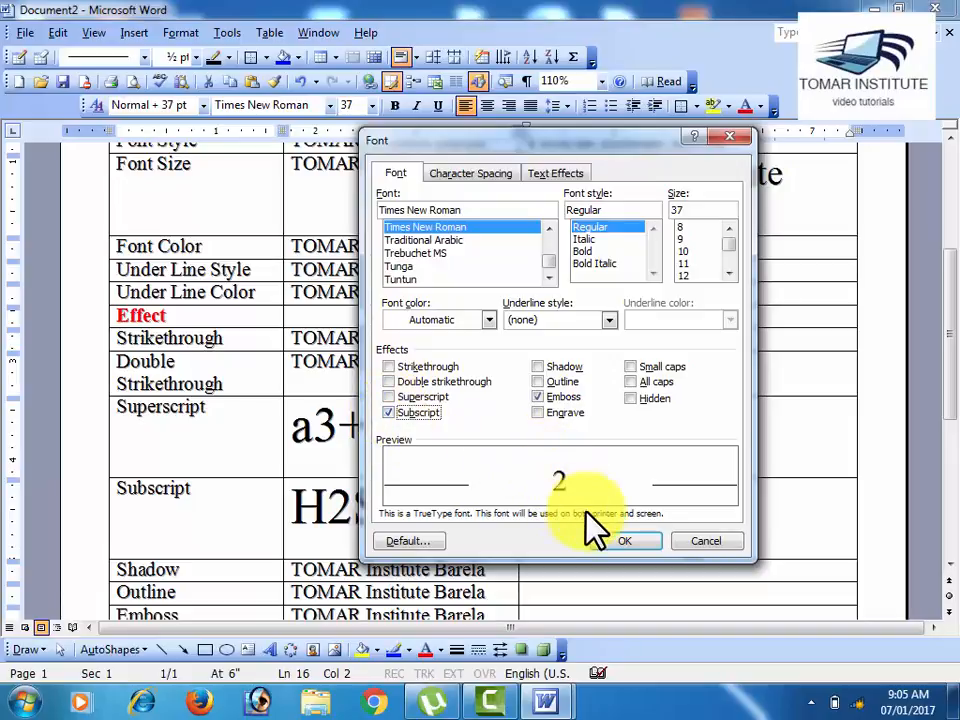
left_click(615, 543)
left_click(582, 540)
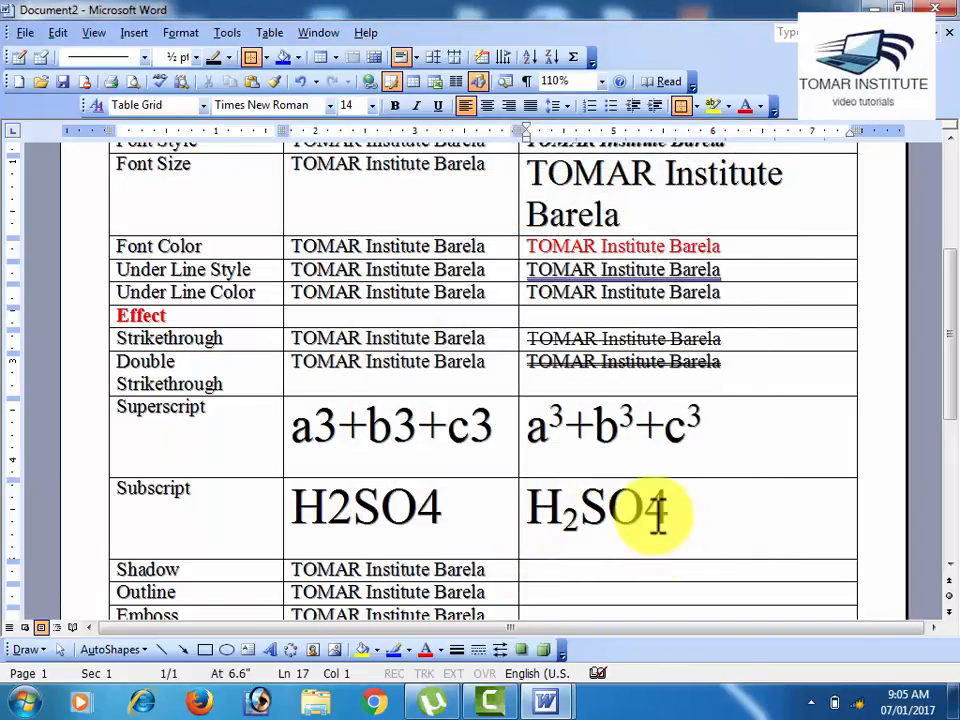
Step: Format the 4 in the Subscript row's After Apply Option formula as subscript
left_click_drag(646, 510, 672, 512)
left_click(188, 33)
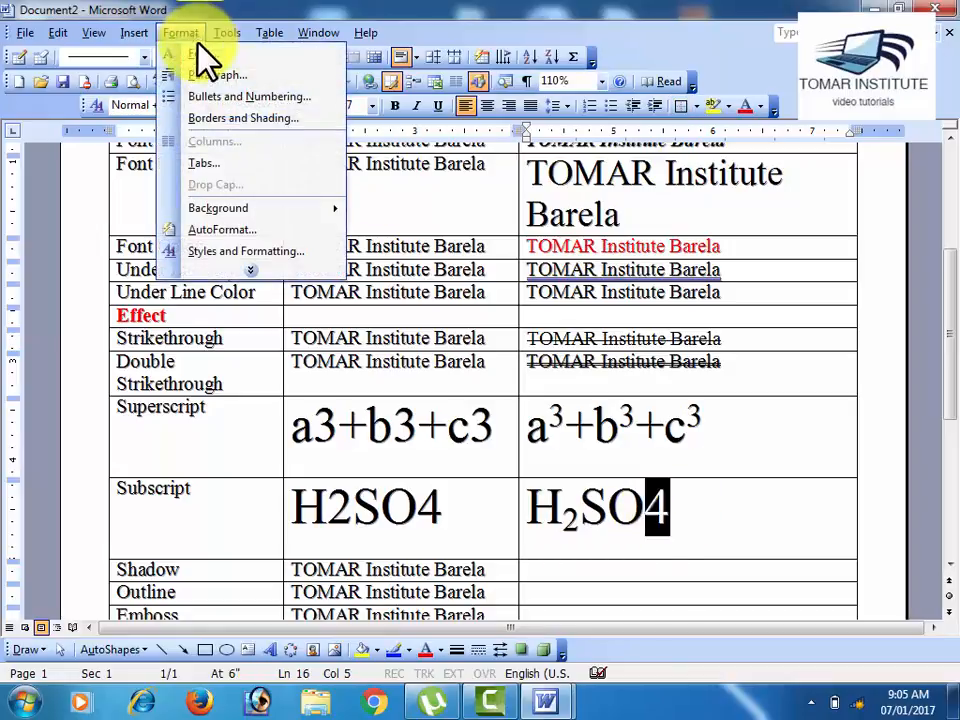
left_click(200, 54)
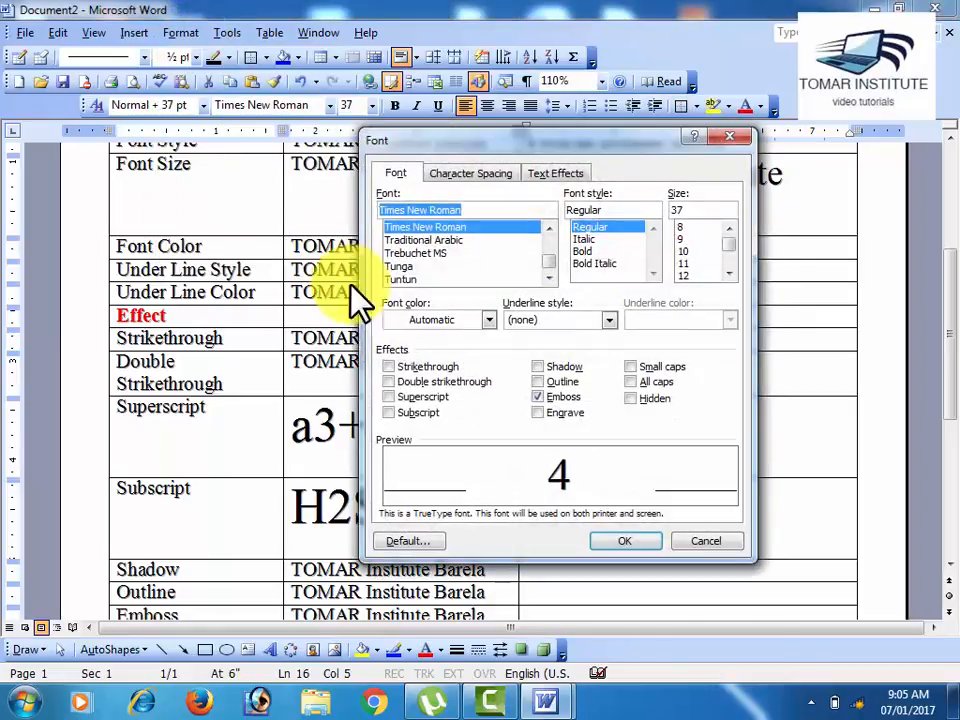
left_click(410, 413)
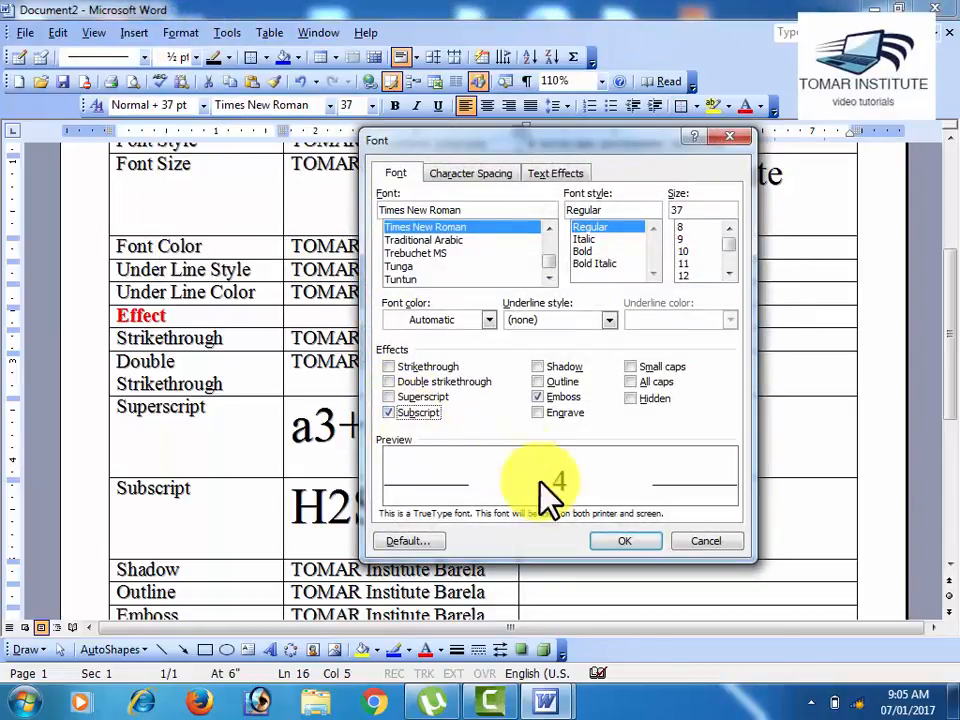
left_click(622, 541)
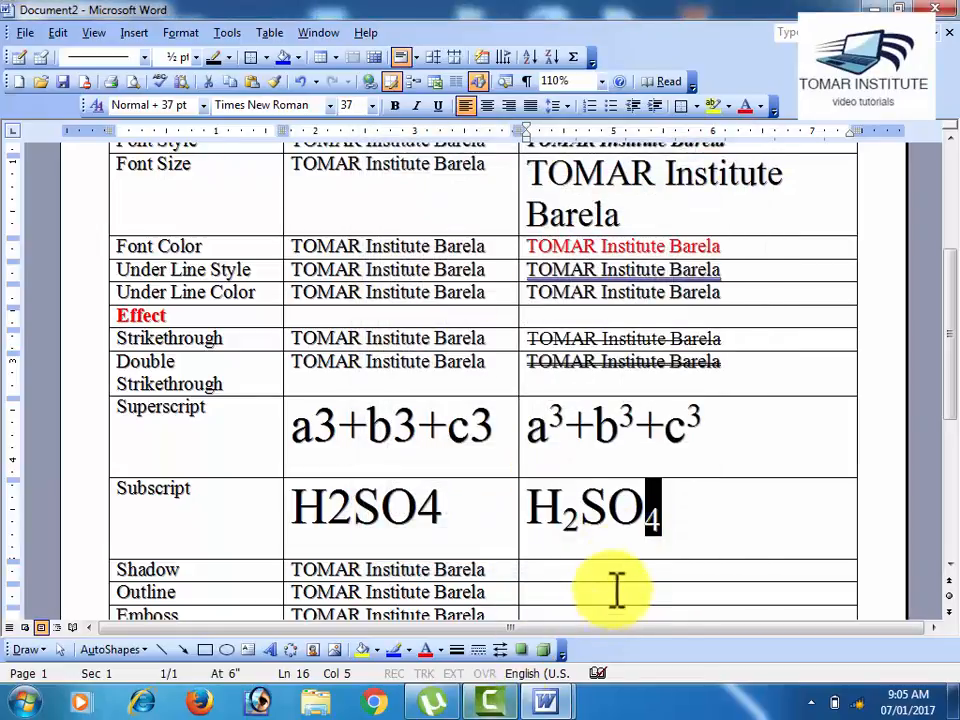
left_click(632, 546)
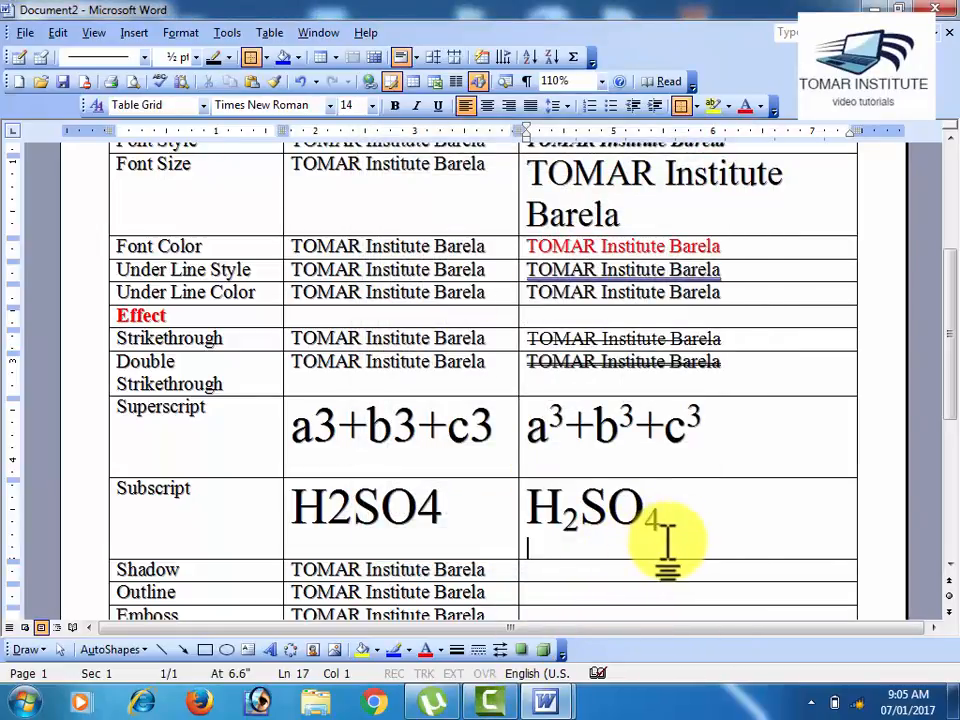
scroll(667, 540, "down", 3)
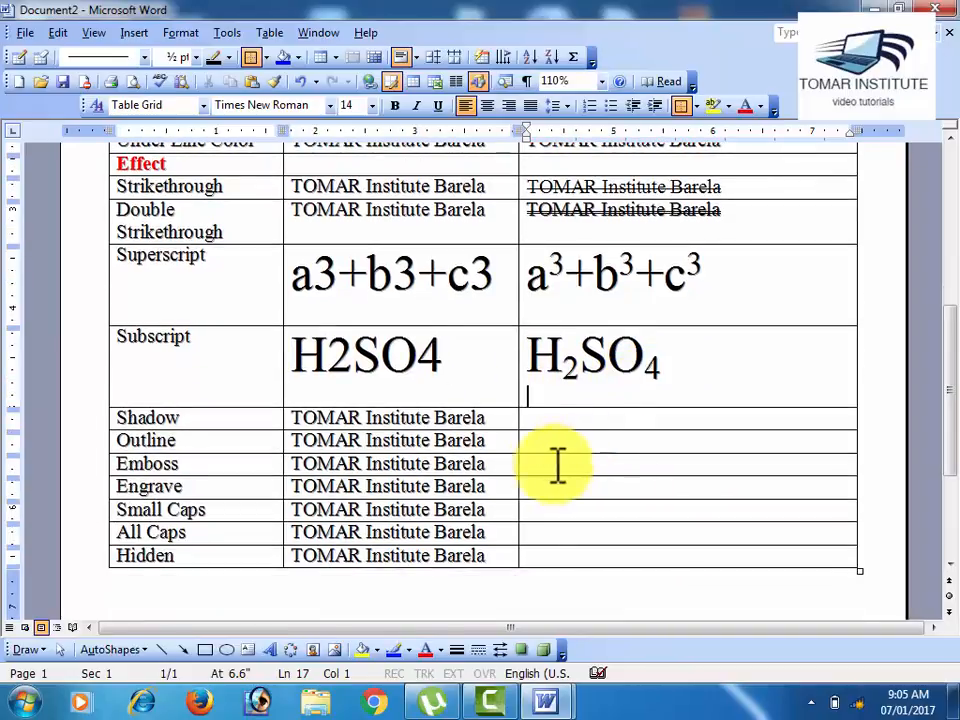
left_click(296, 420)
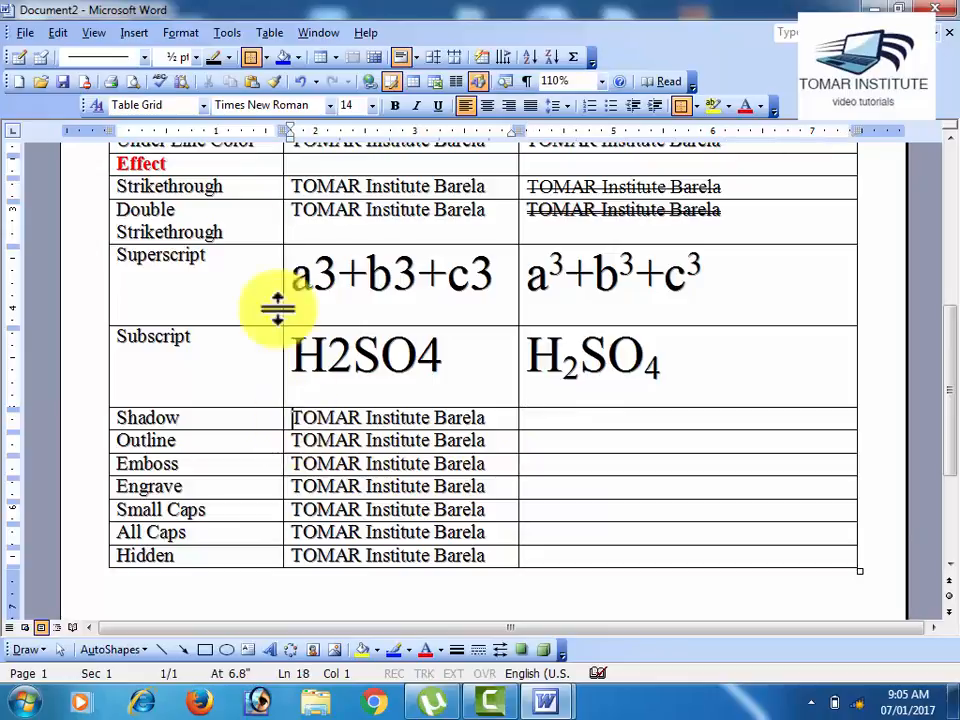
left_click(182, 33)
left_click(205, 52)
left_click(563, 398)
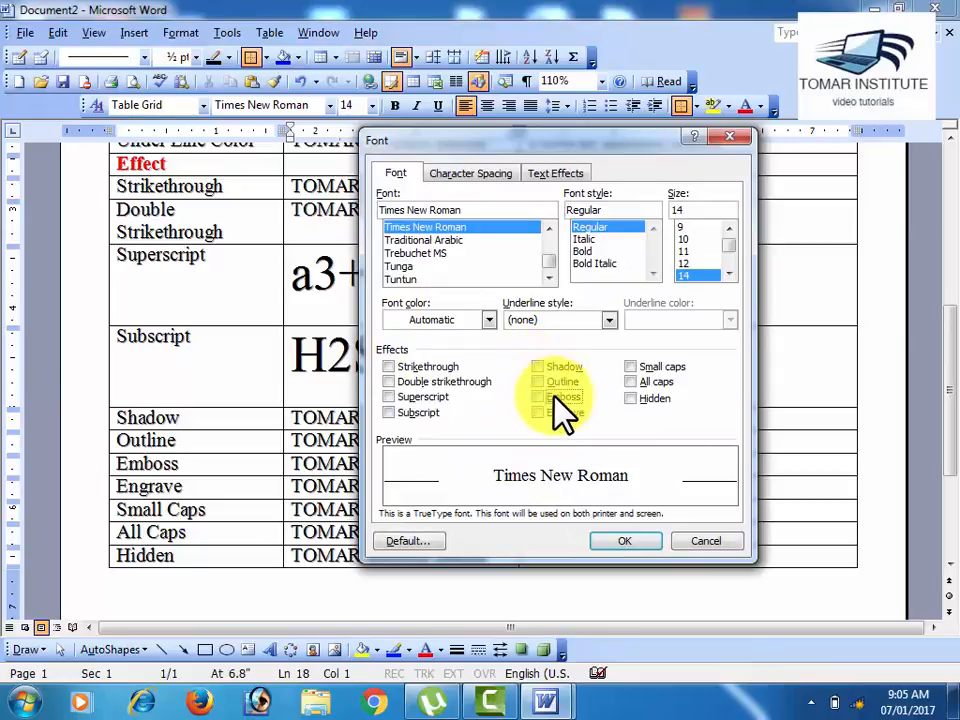
left_click(712, 541)
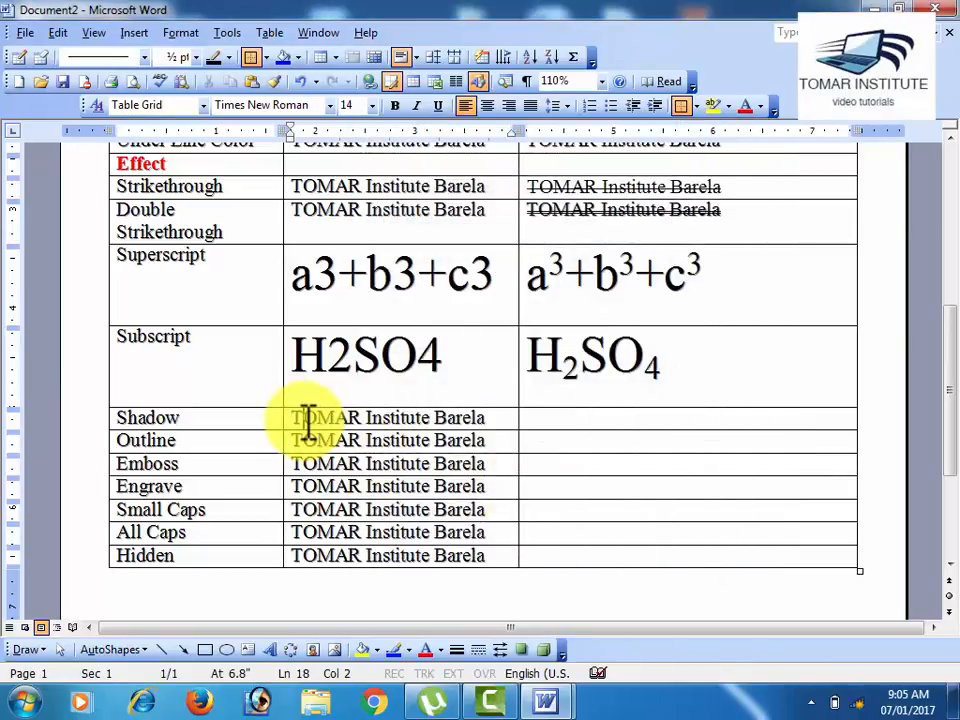
Step: Copy the sample text of the Shadow through Hidden rows into their After Apply Option cells
left_click_drag(302, 422, 514, 546)
key("ctrl+c")
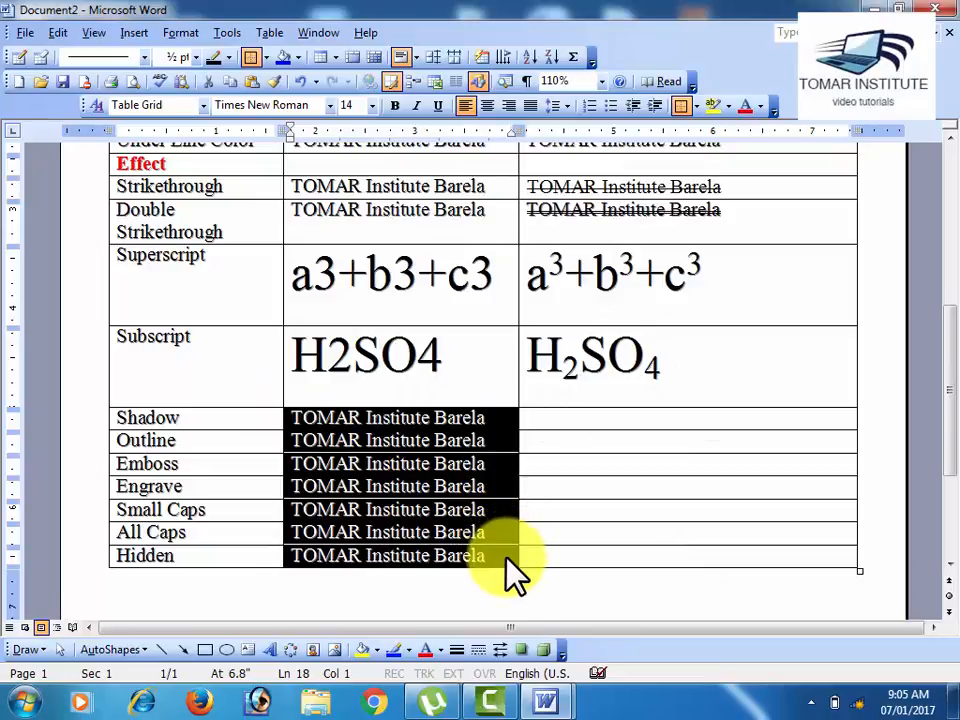
left_click_drag(572, 420, 578, 557)
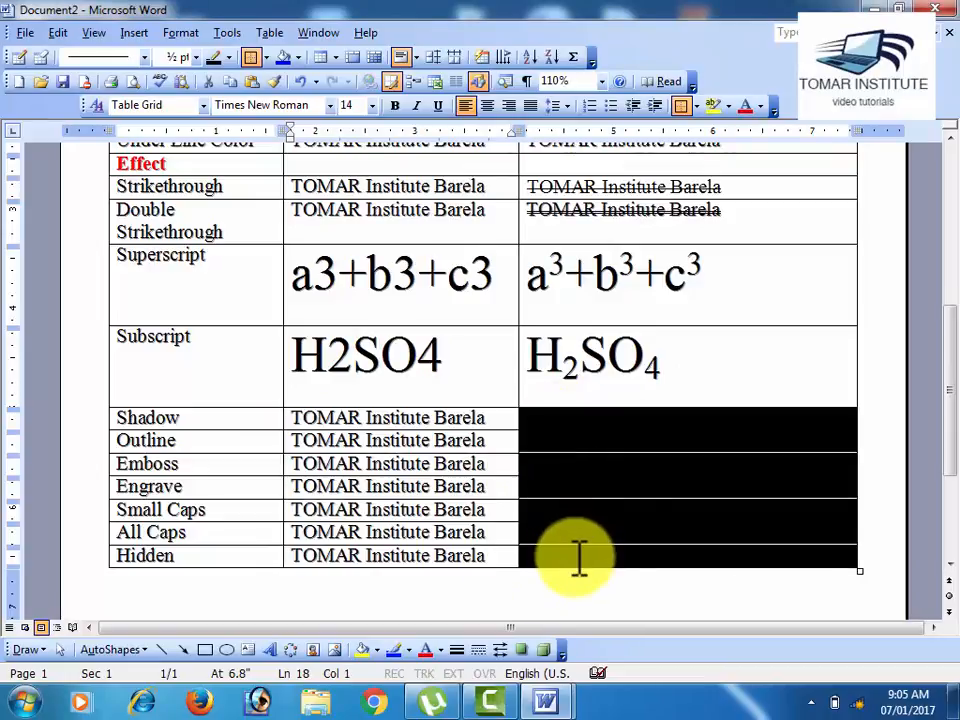
key("ctrl+v")
left_click(619, 514)
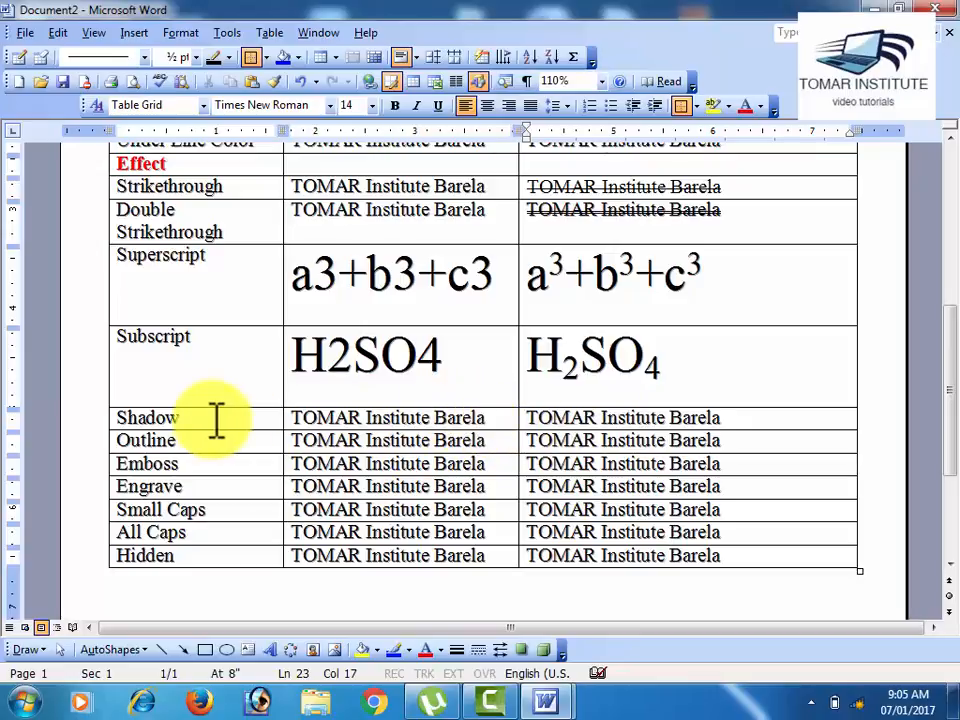
Step: Turn off Emboss and turn on Shadow for the Shadow row's After Apply Option text in the Font dialog
left_click_drag(546, 414, 761, 409)
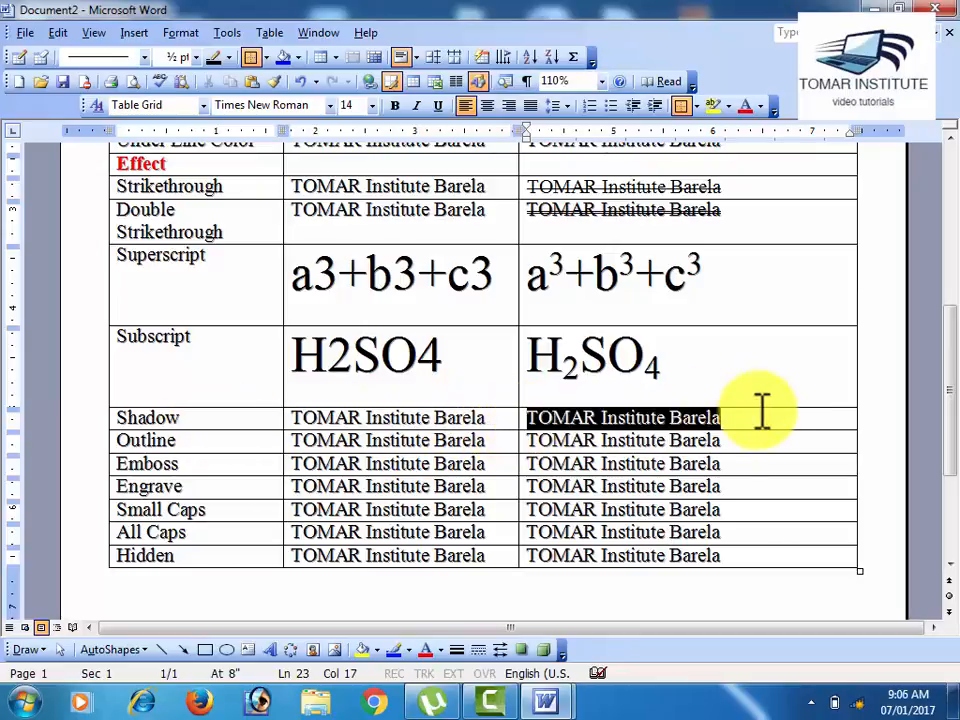
left_click(185, 33)
left_click(205, 53)
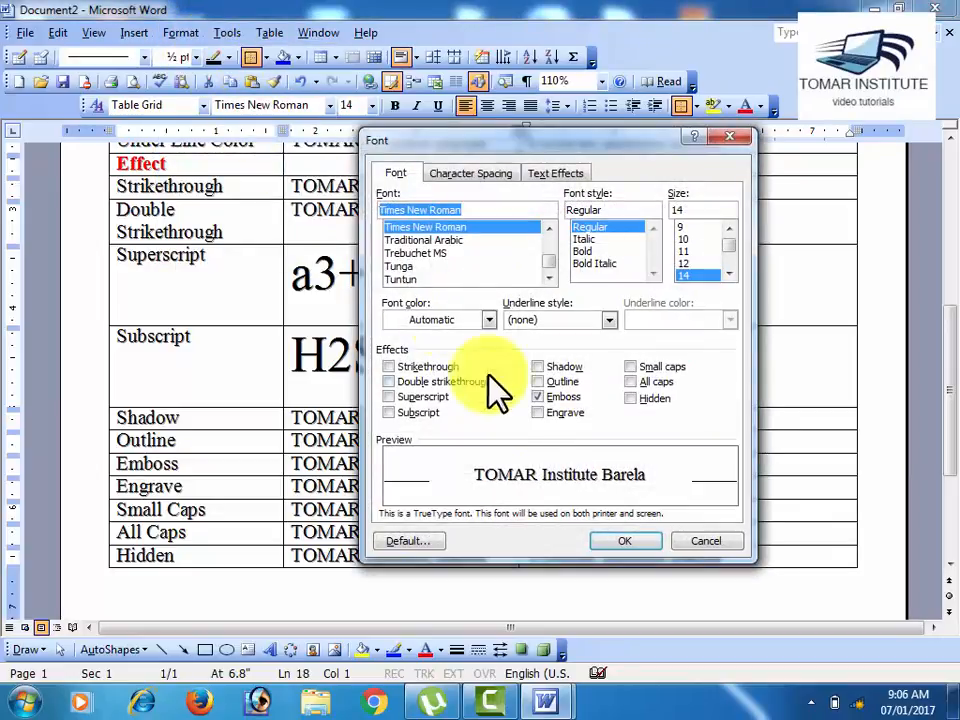
left_click(537, 397)
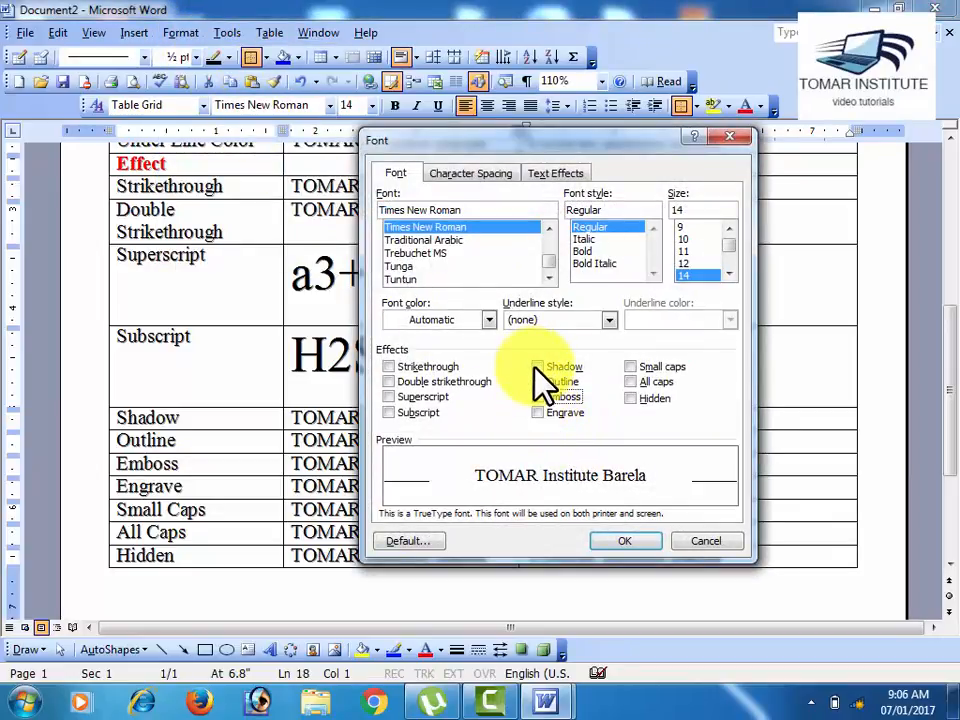
left_click(536, 367)
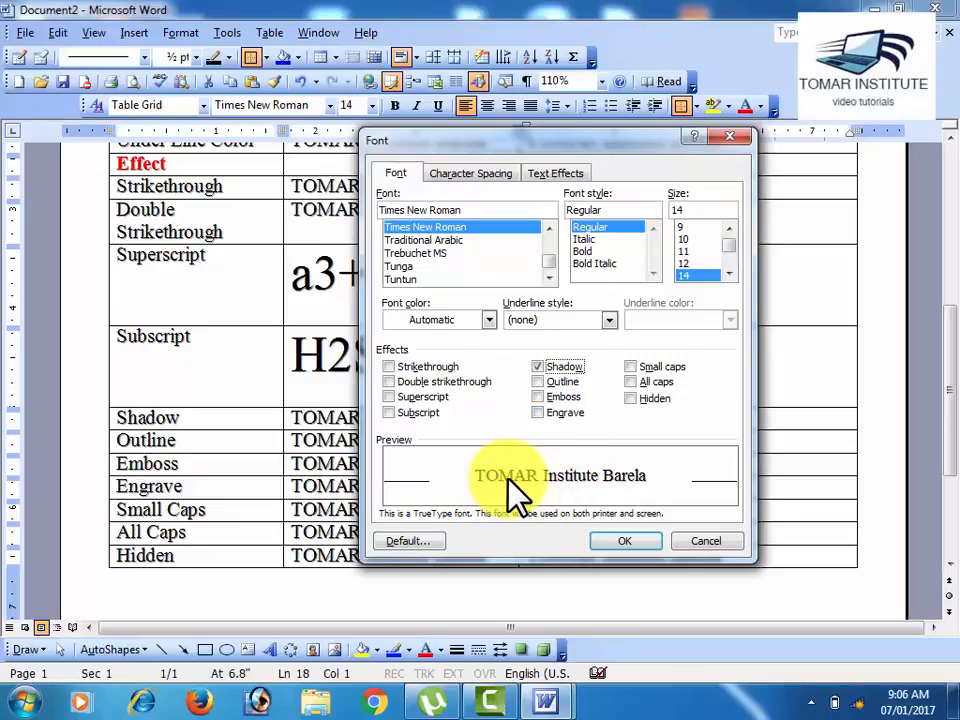
Step: Set the Shadow row's After Apply Option text to size 24, Bold and red, keeping the Shadow effect on
scroll(722, 272, "down", 2)
left_click(702, 274)
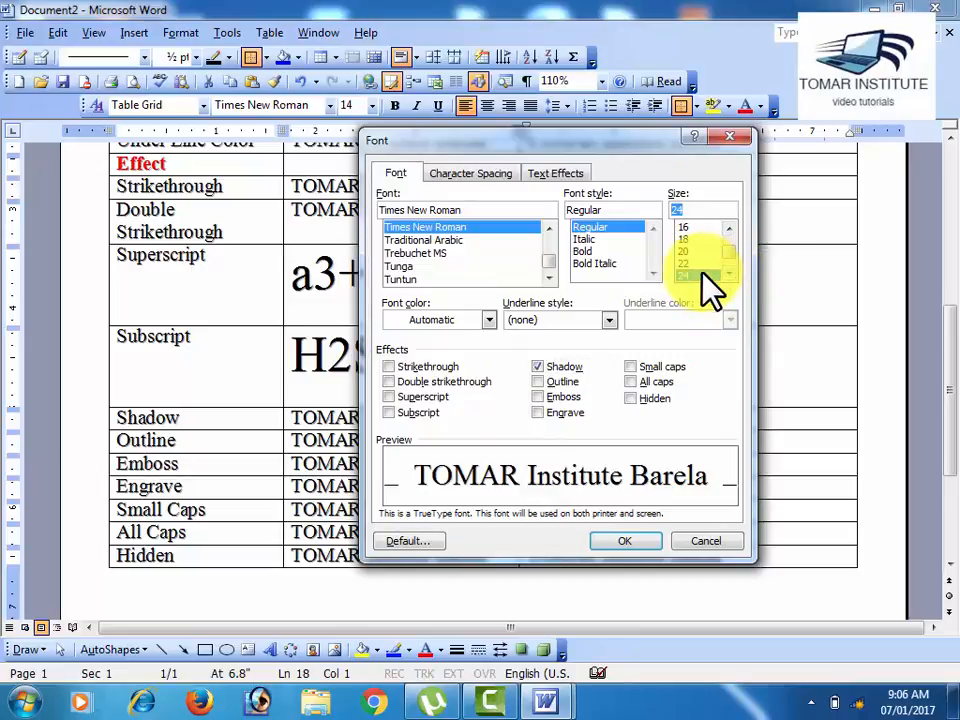
left_click(612, 252)
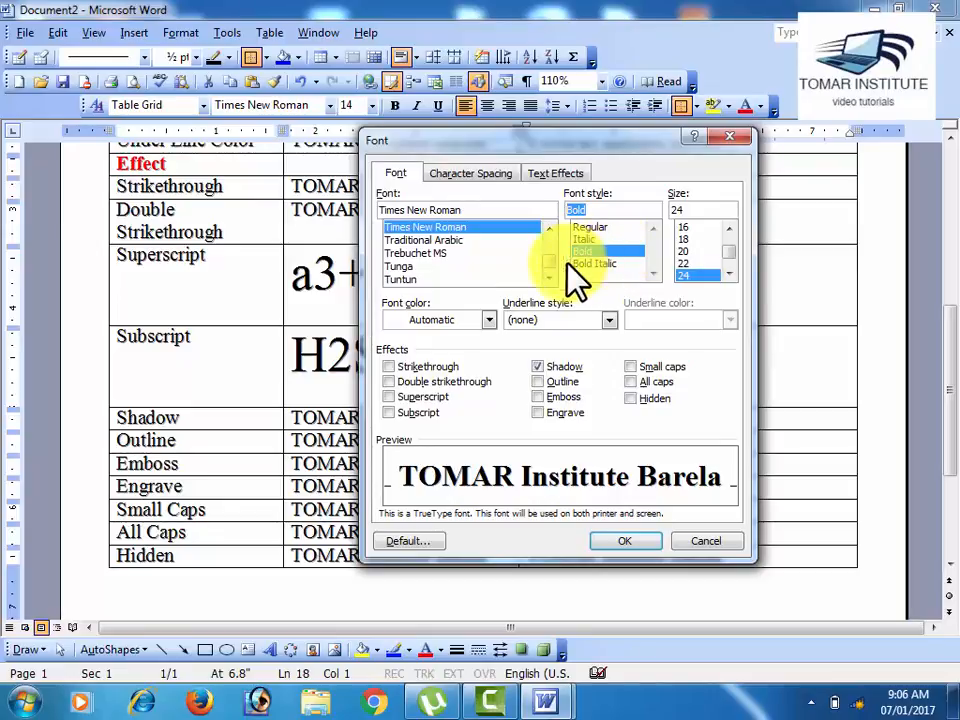
left_click(488, 319)
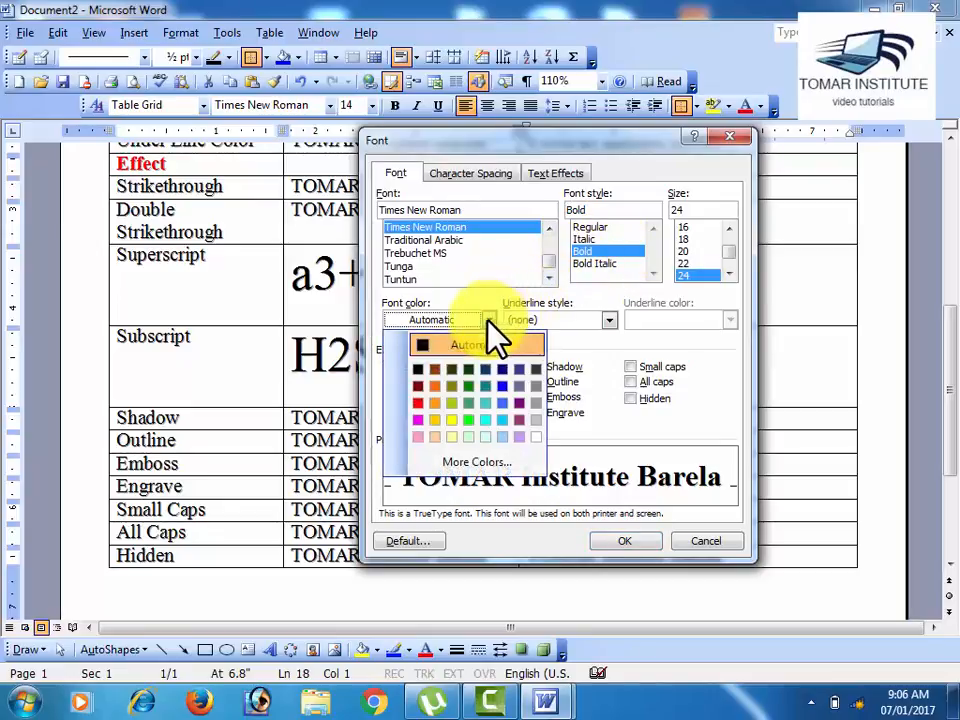
left_click(411, 401)
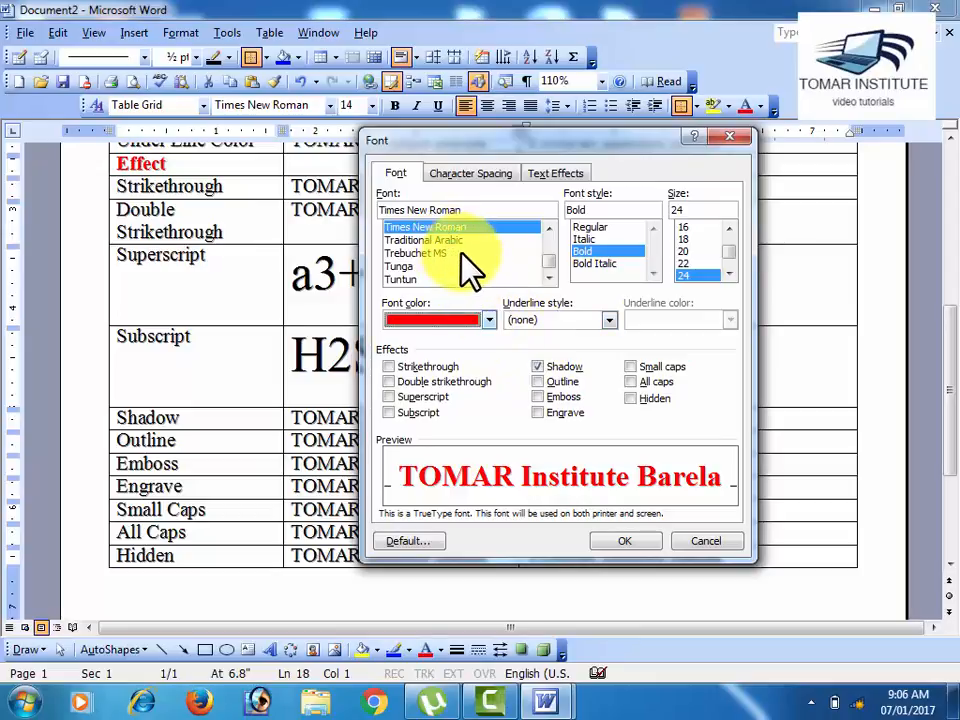
left_click(553, 366)
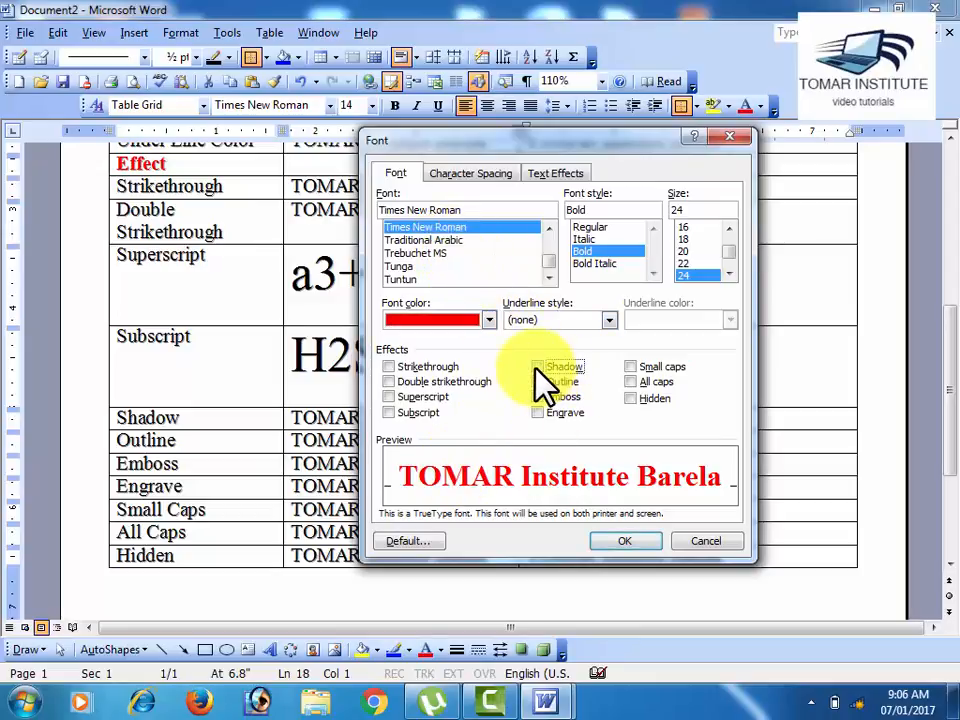
left_click(542, 366)
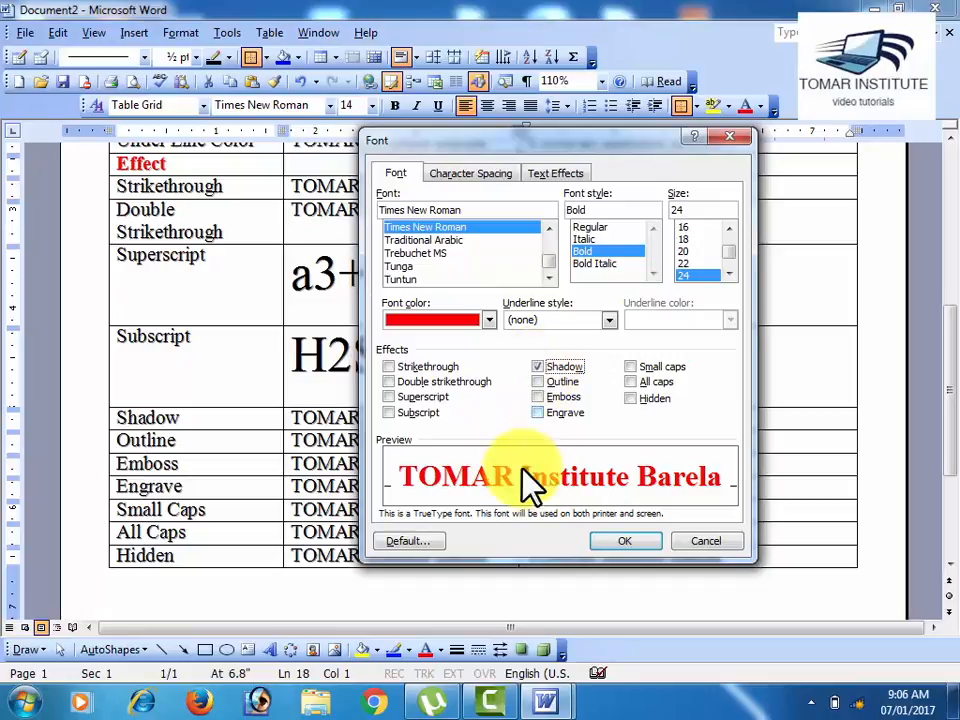
Step: Change the font of the Shadow row's After Apply Option text to Impact, keeping the Shadow effect on
left_click(430, 253)
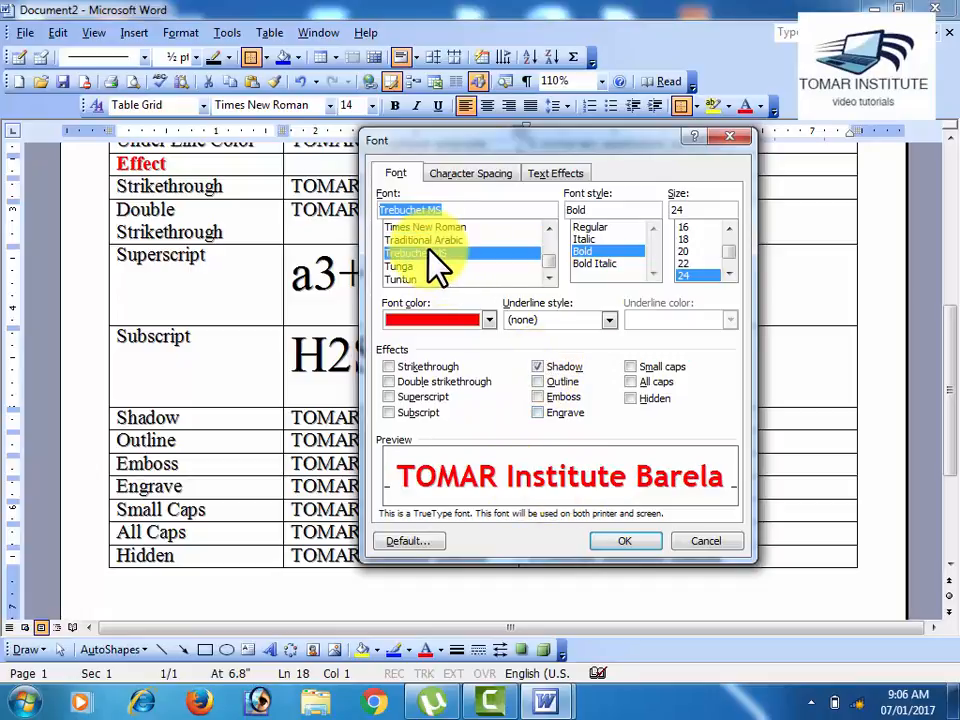
type("i")
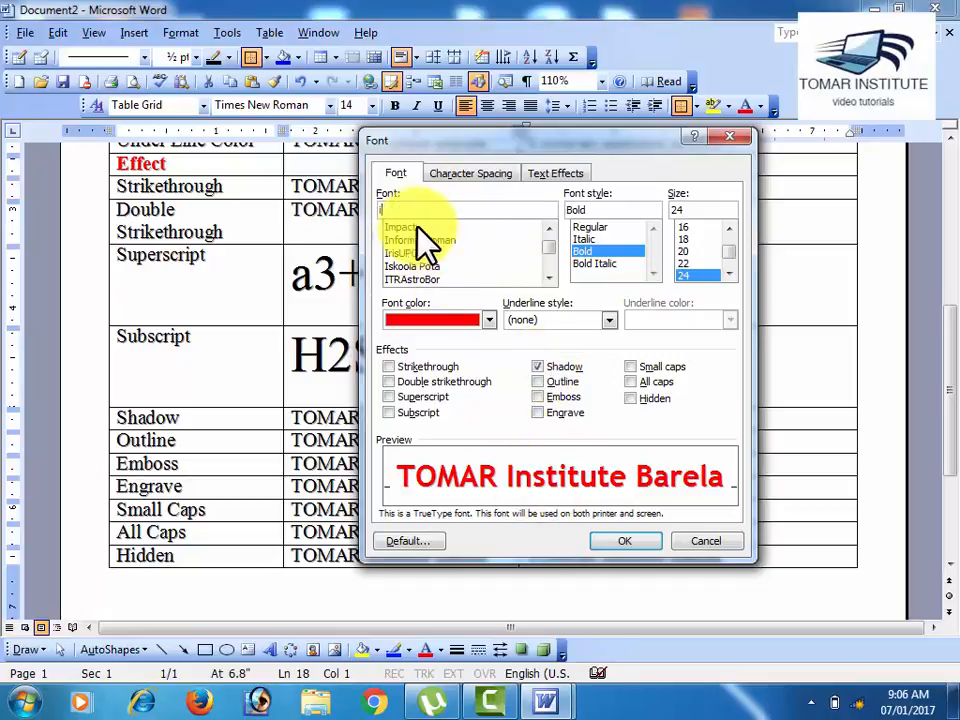
left_click(418, 228)
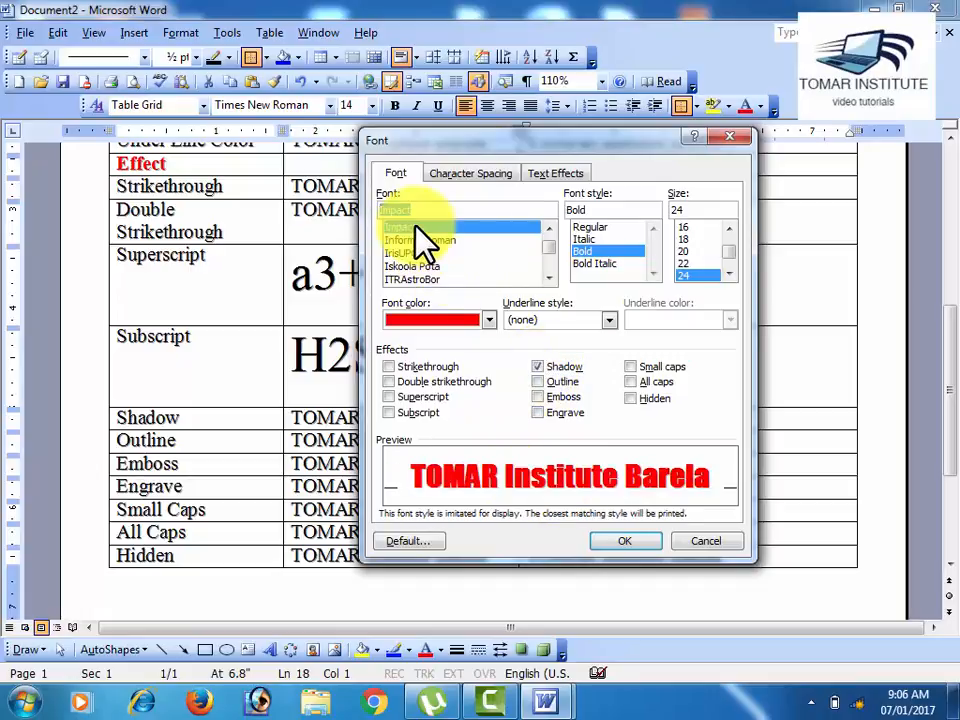
left_click(537, 367)
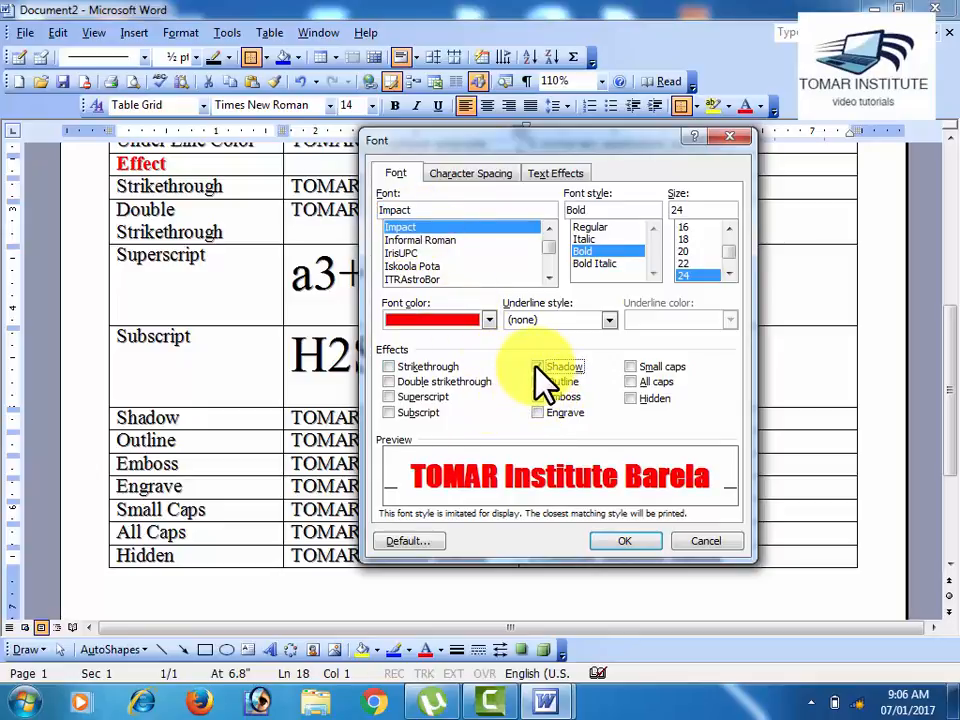
left_click(537, 366)
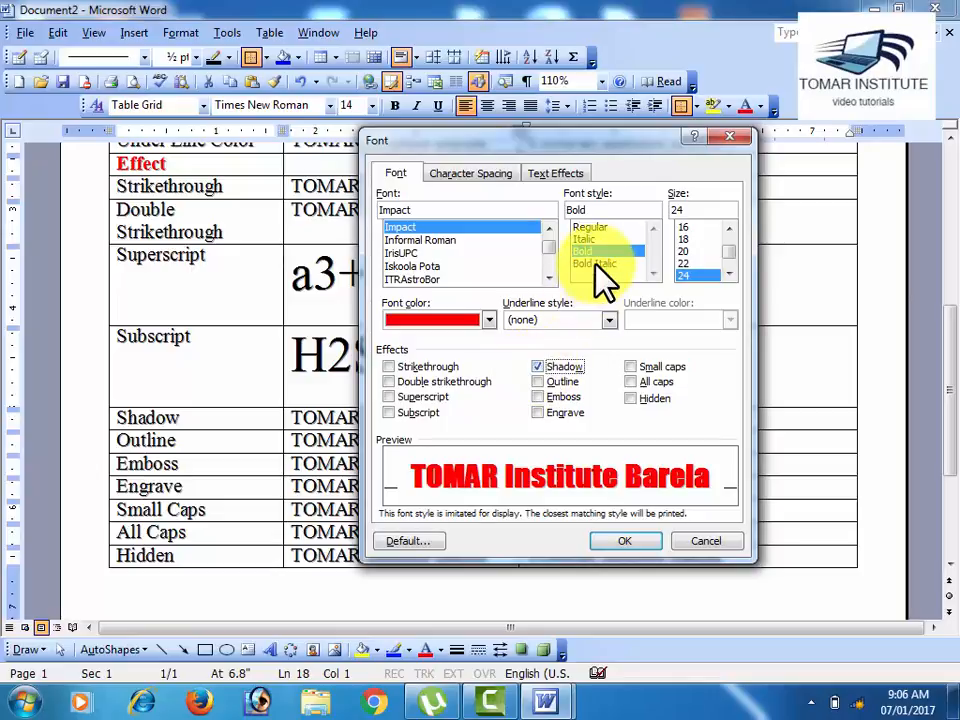
Step: Set the Shadow row's After Apply Option text to Regular style with Shadow on, apply the font settings and deselect the text
left_click(596, 263)
left_click(598, 229)
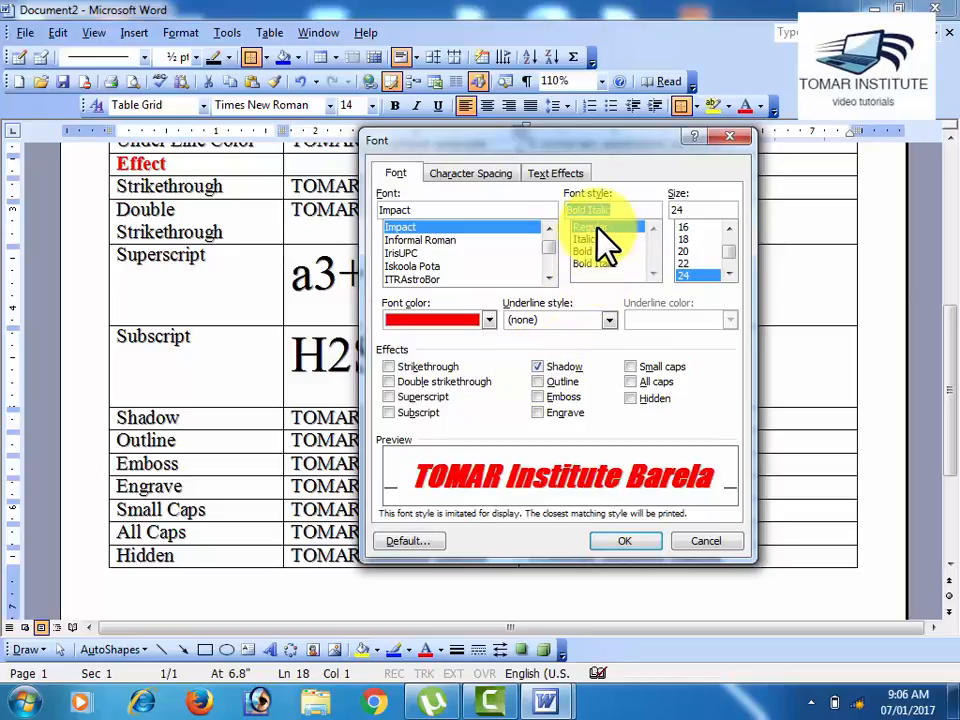
left_click(537, 366)
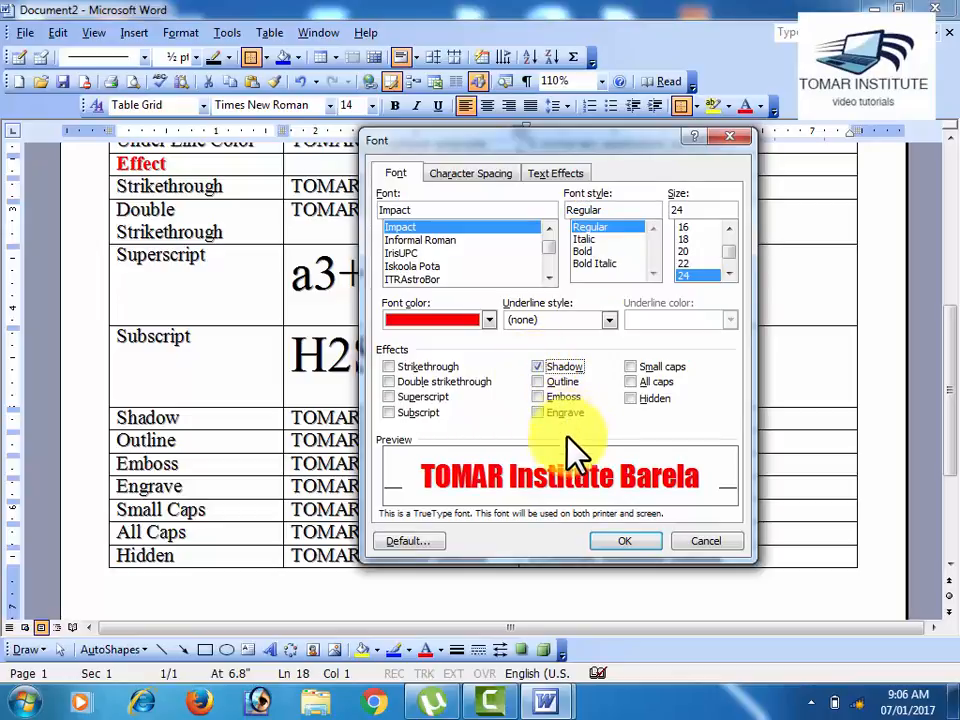
left_click(624, 541)
left_click(652, 480)
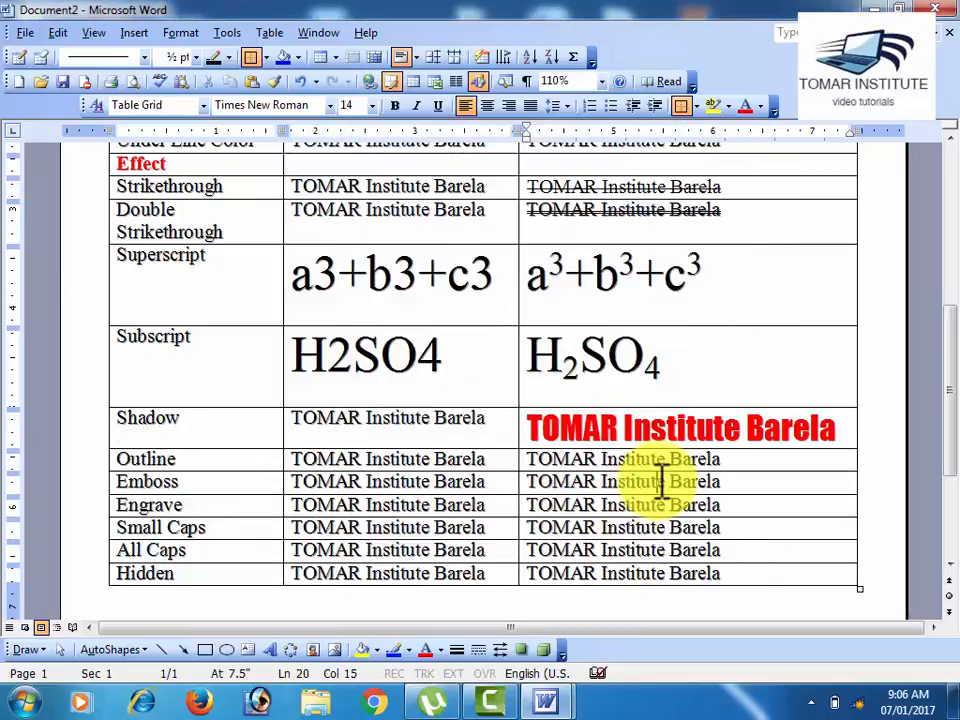
left_click(490, 430)
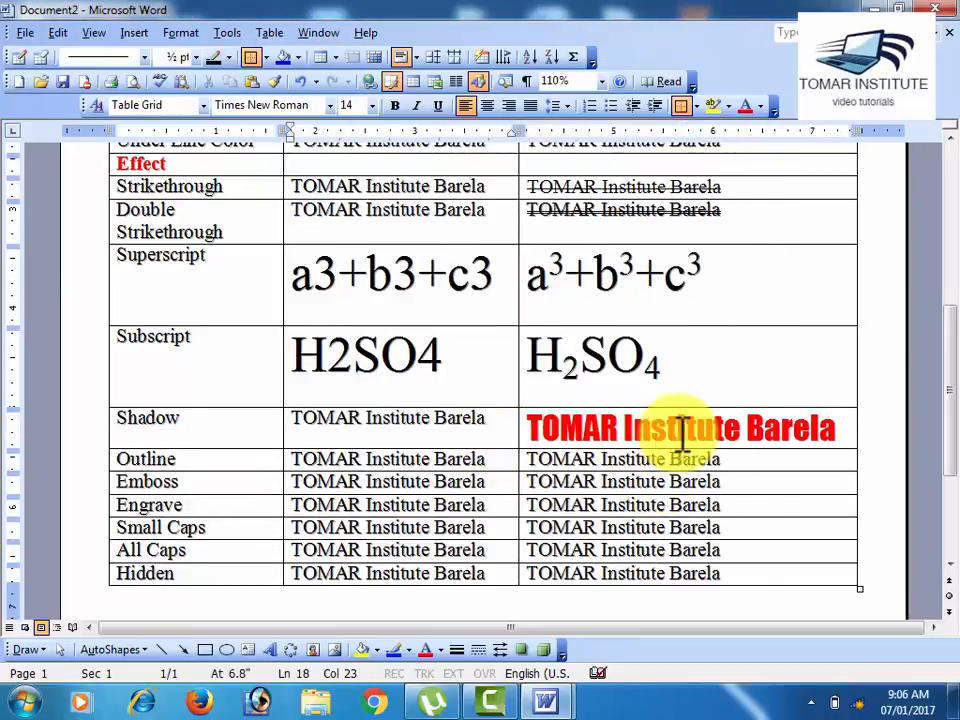